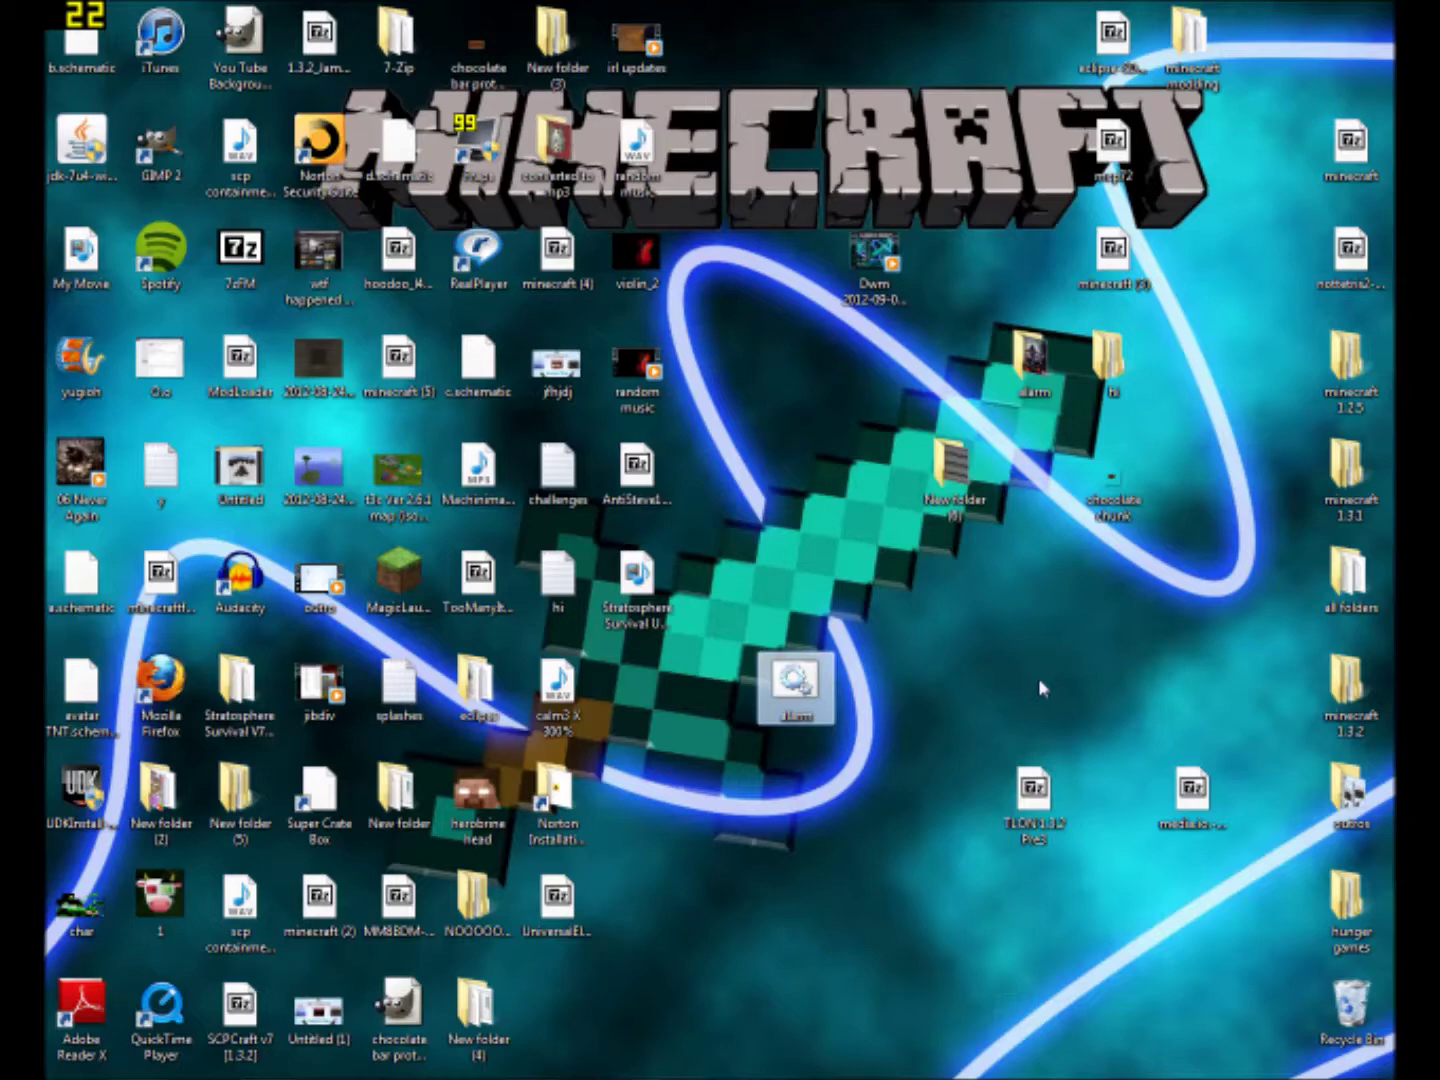
Step: Deselect the alarm desktop icon and bring up the Start menu
left_click(1038, 679)
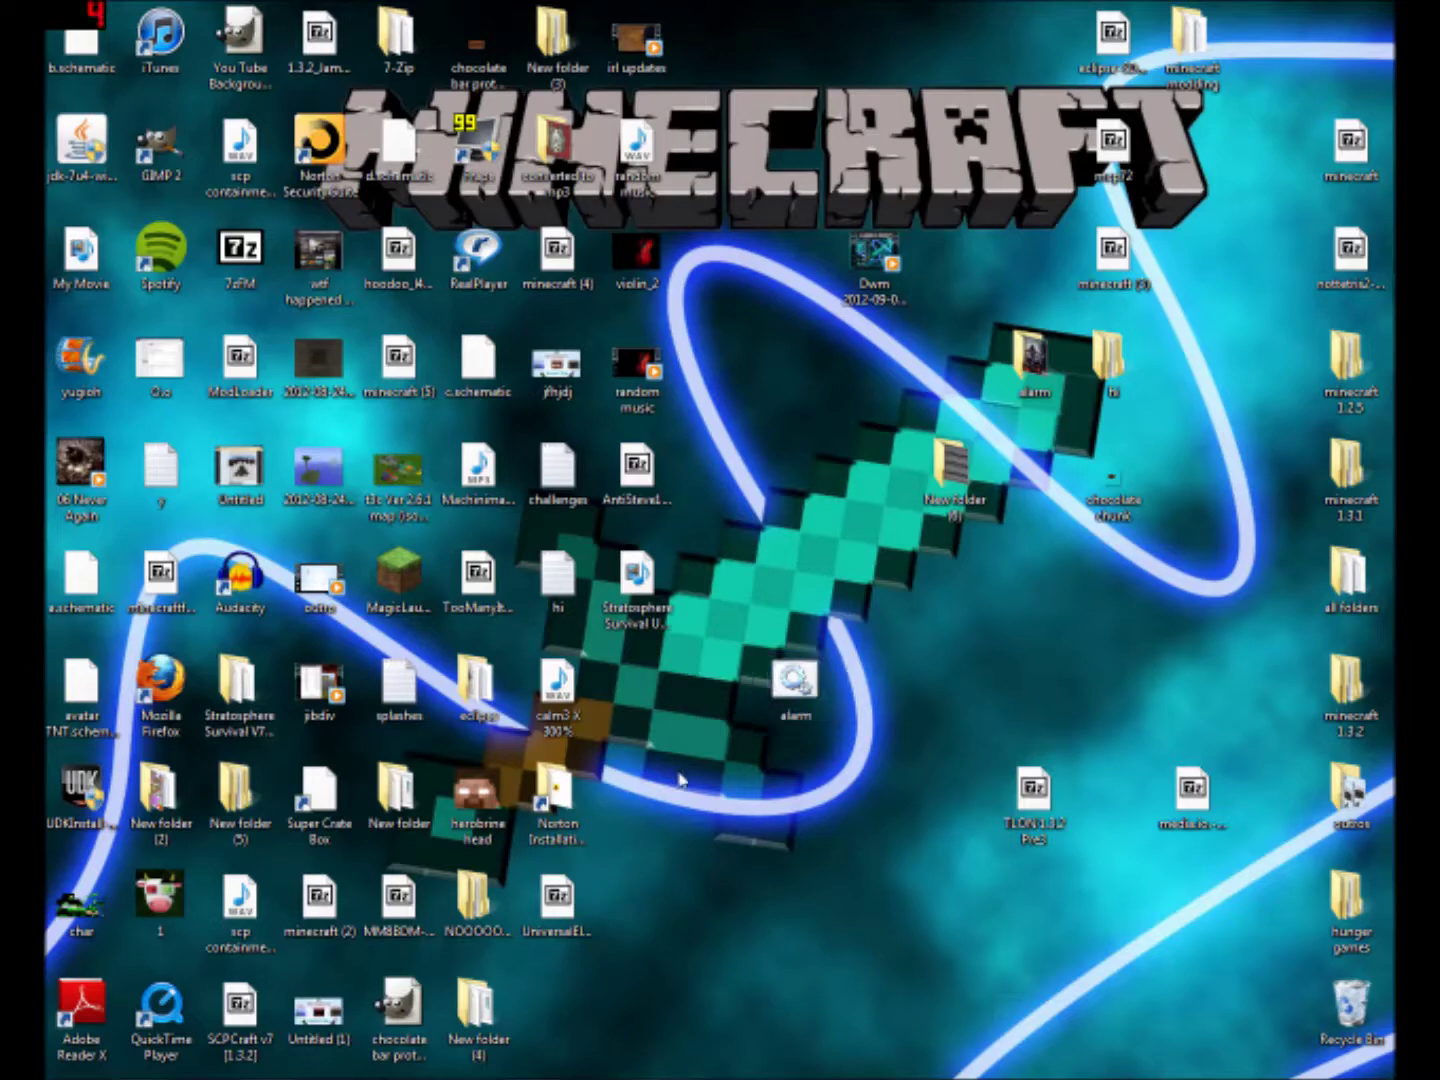
mouse_move(680, 1075)
key("super")
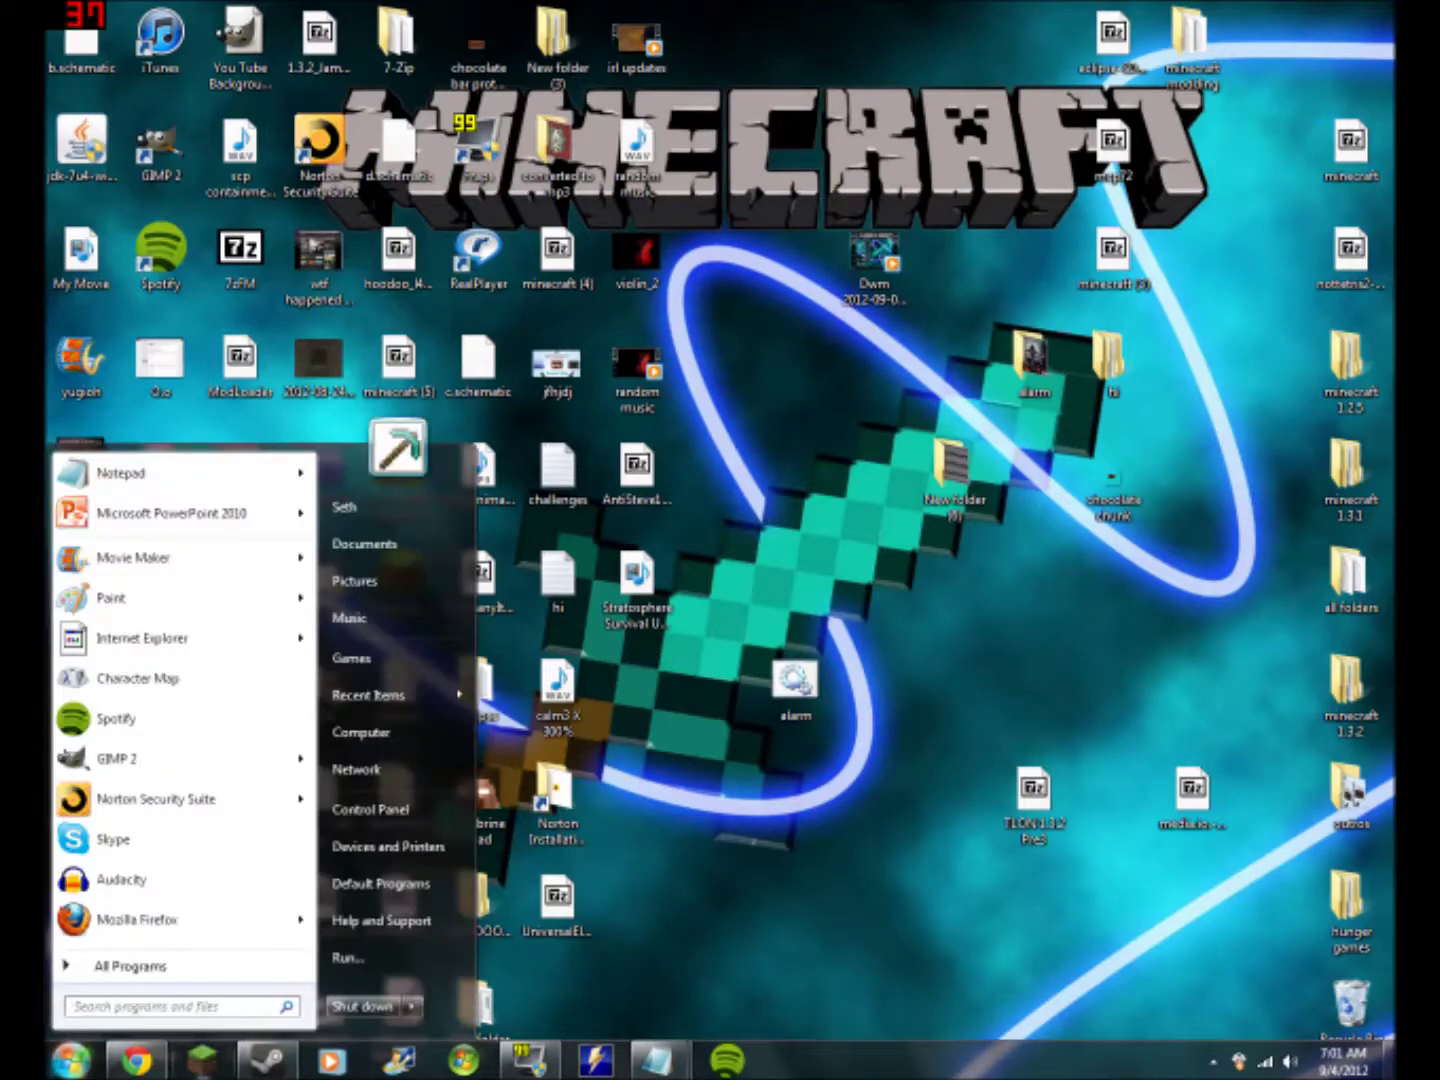
Step: Launch Notepad and save the blank document to the Desktop as 'my alarm.bat'
left_click(122, 474)
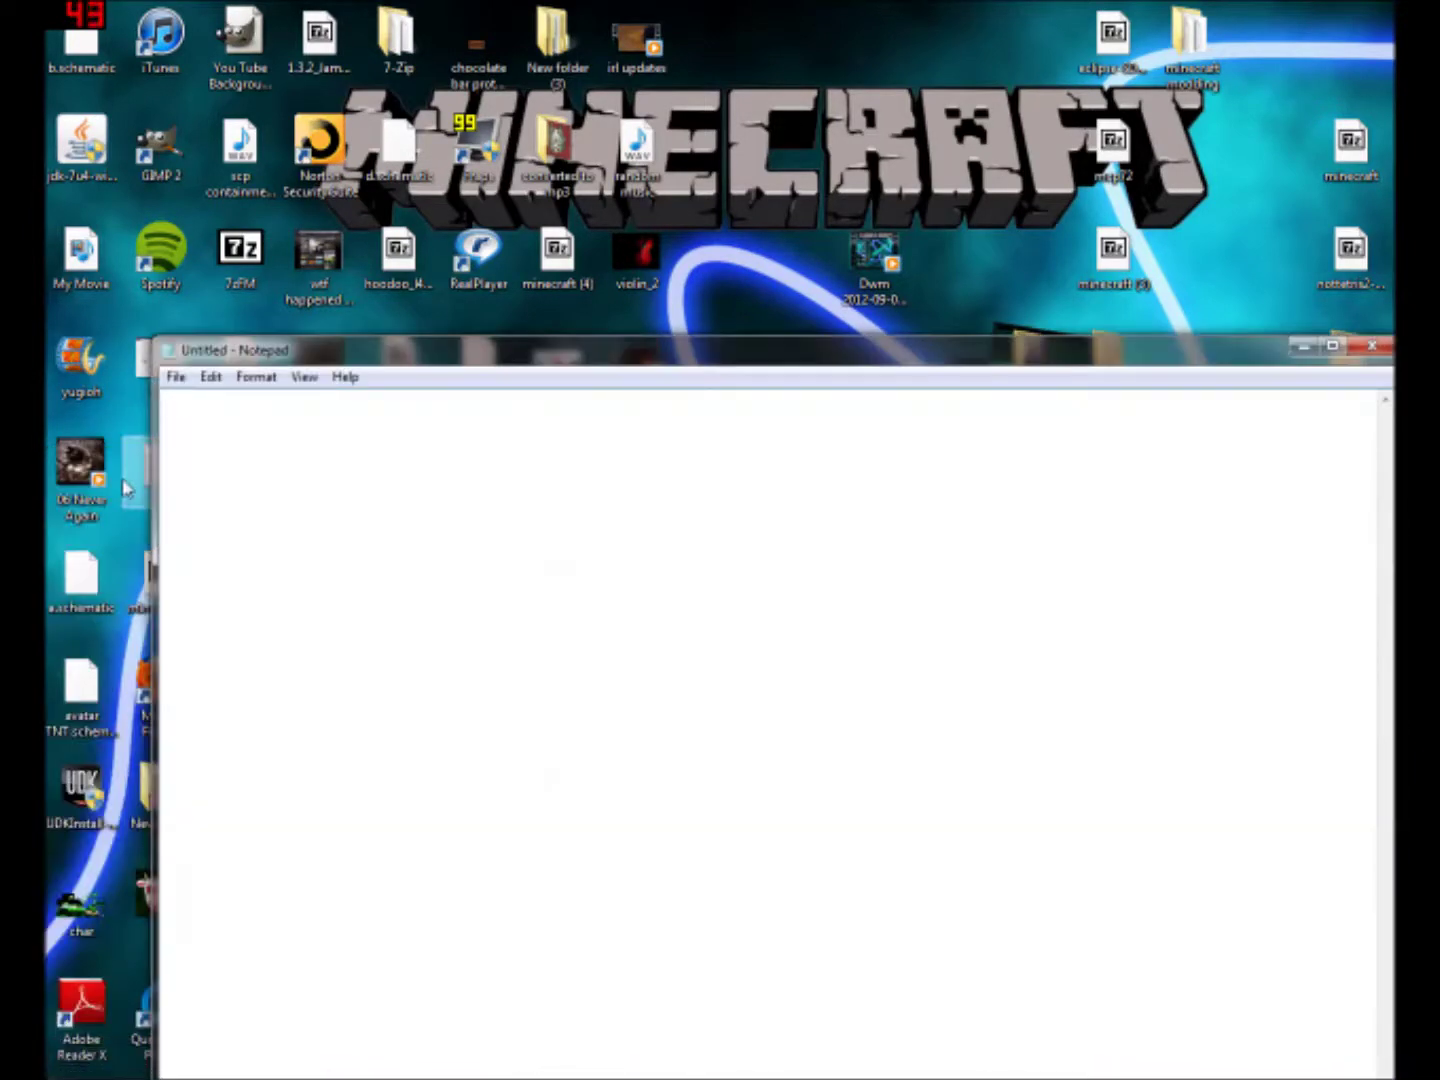
left_click(177, 379)
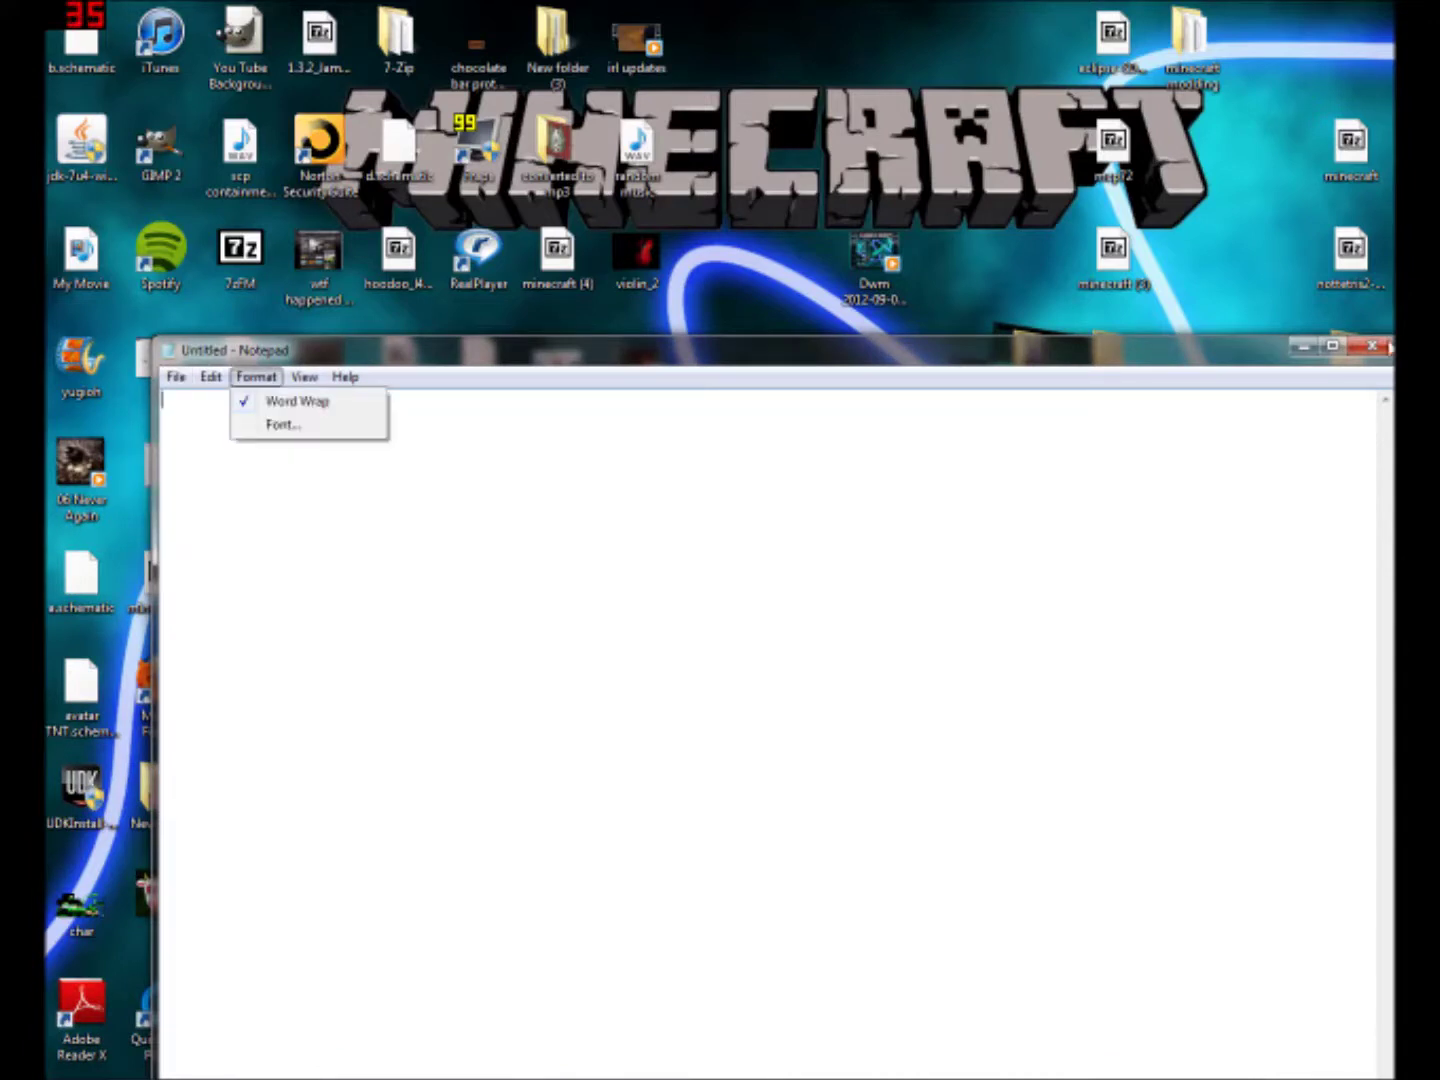
mouse_move(180, 381)
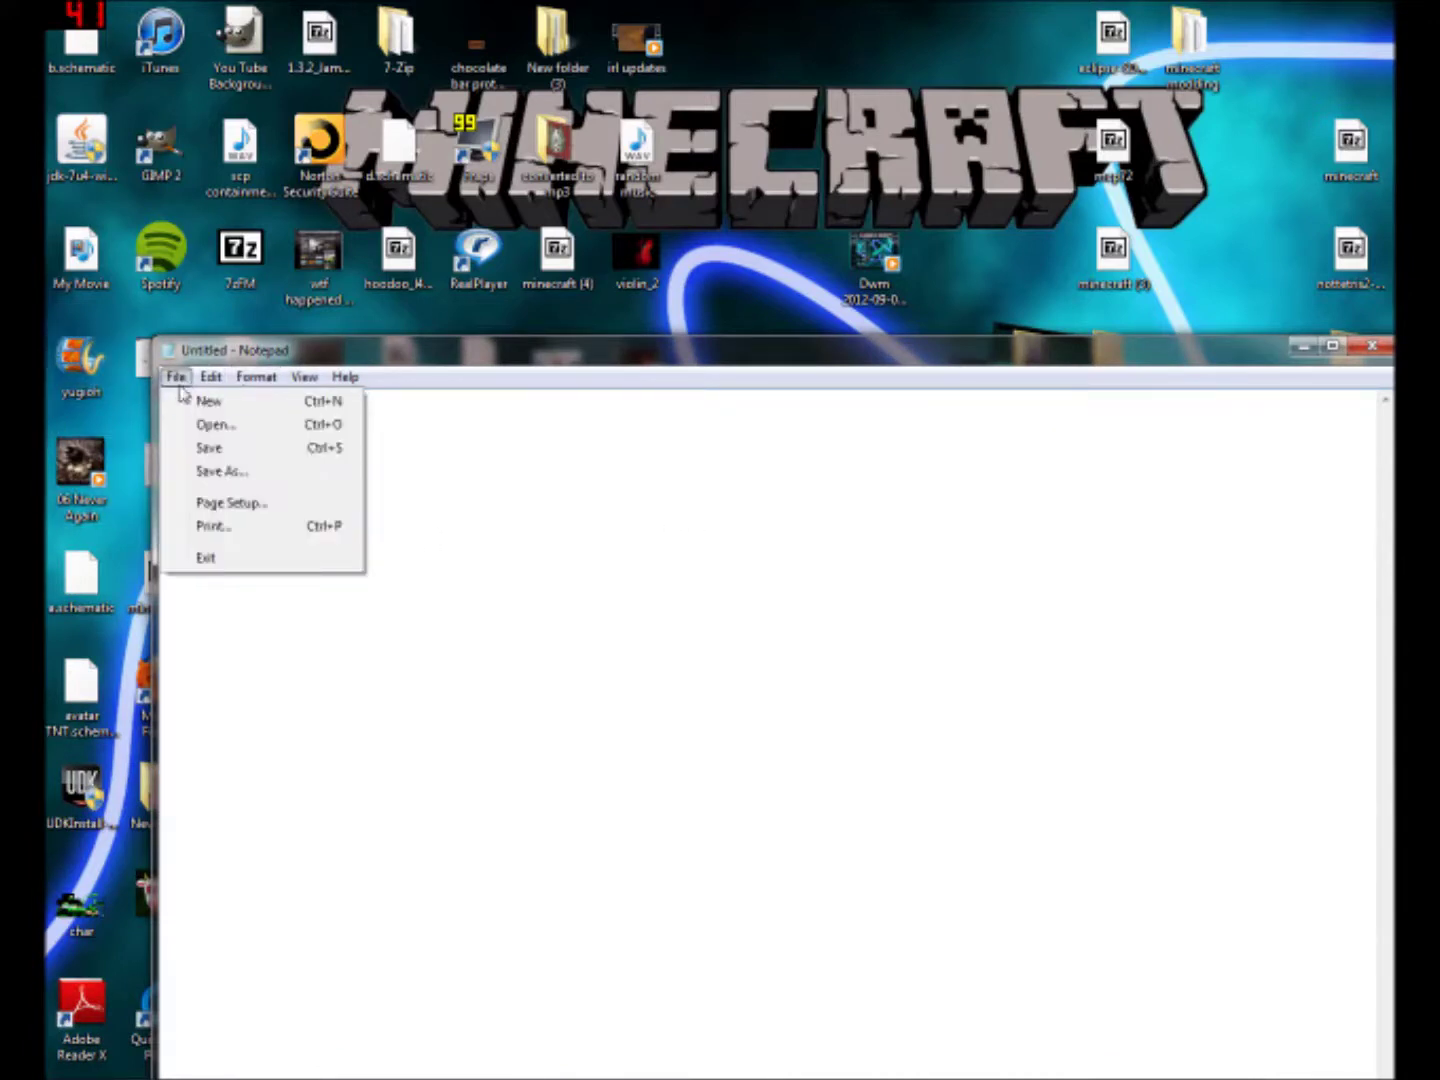
left_click(212, 468)
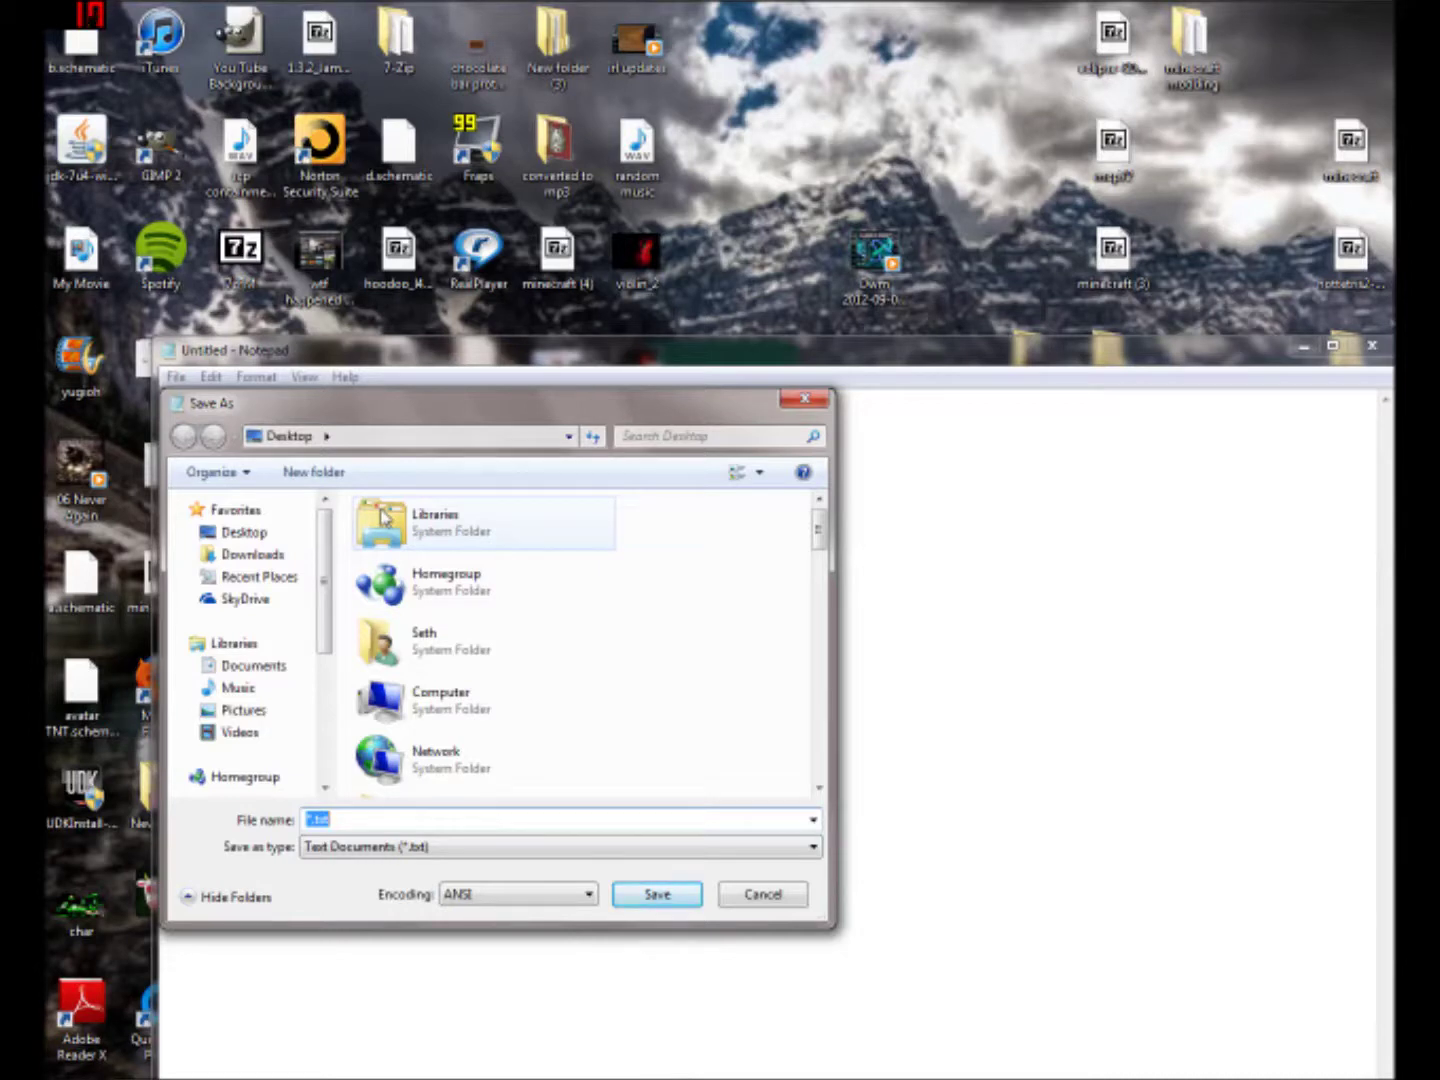
type("my alarm.bat")
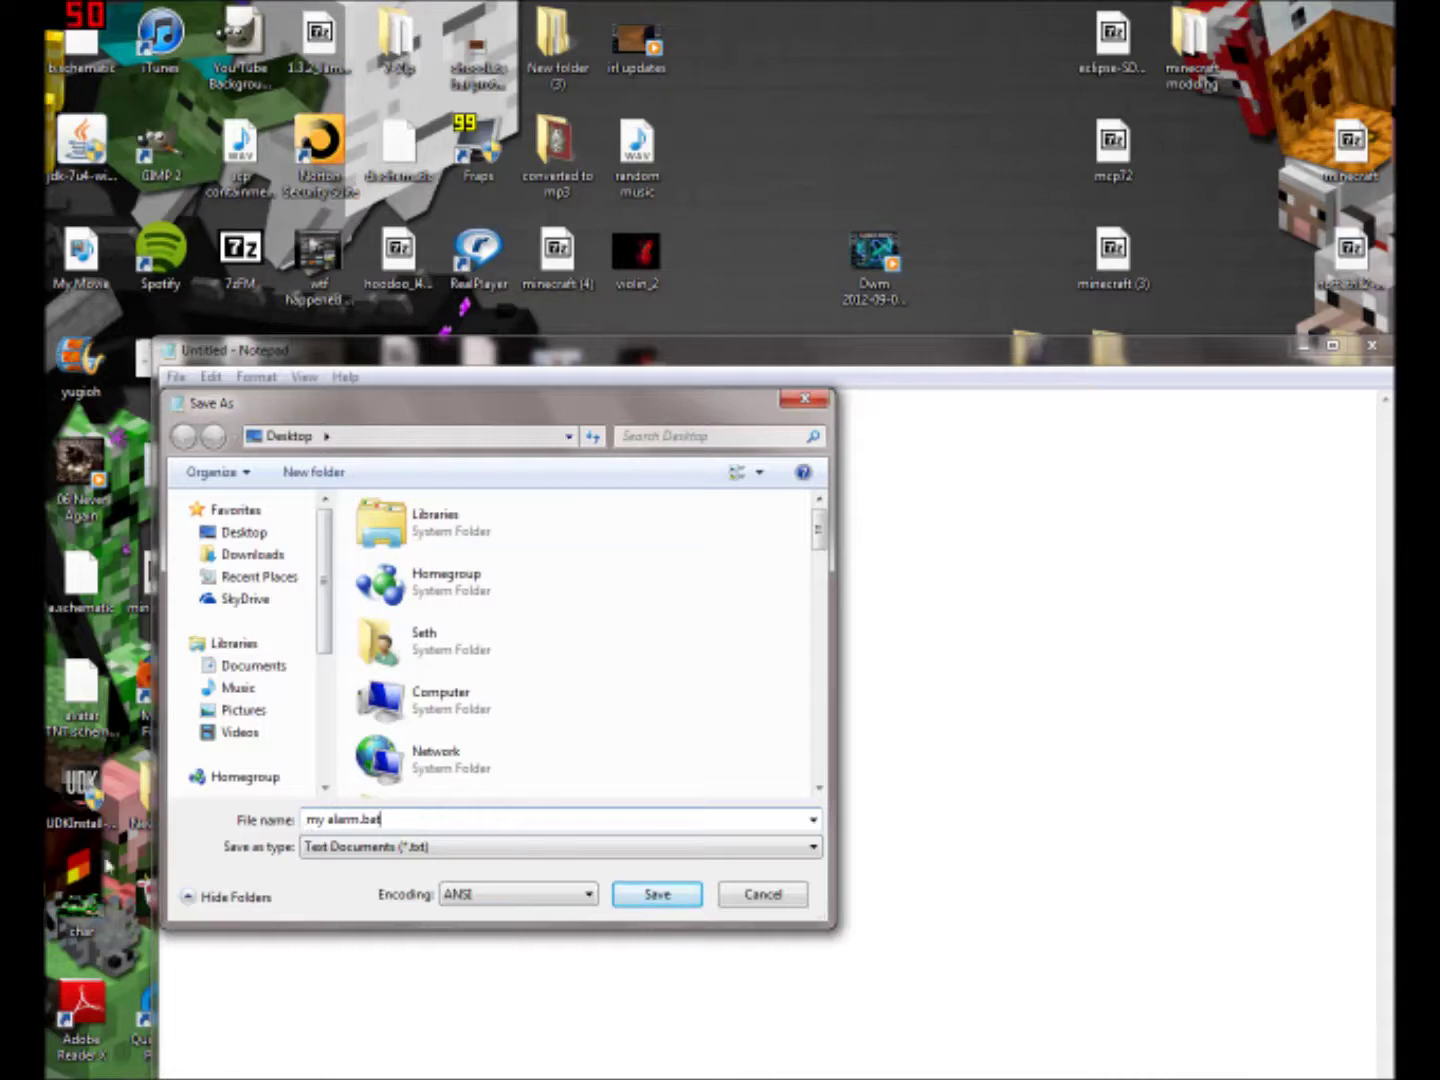
left_click(669, 900)
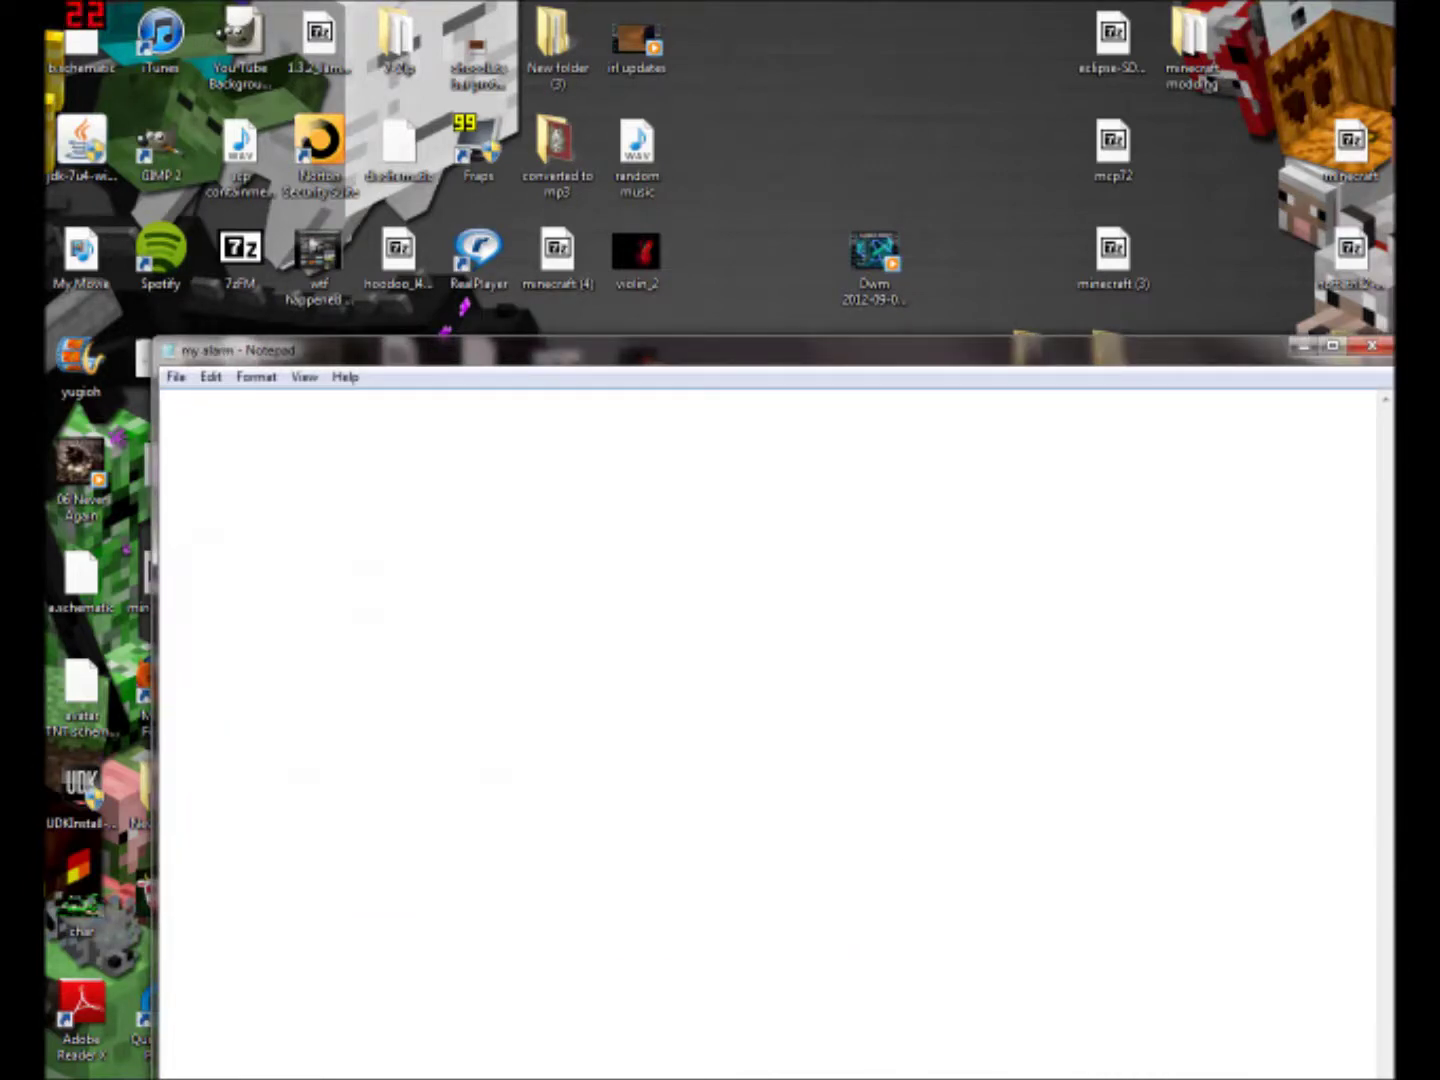
type("@echo off")
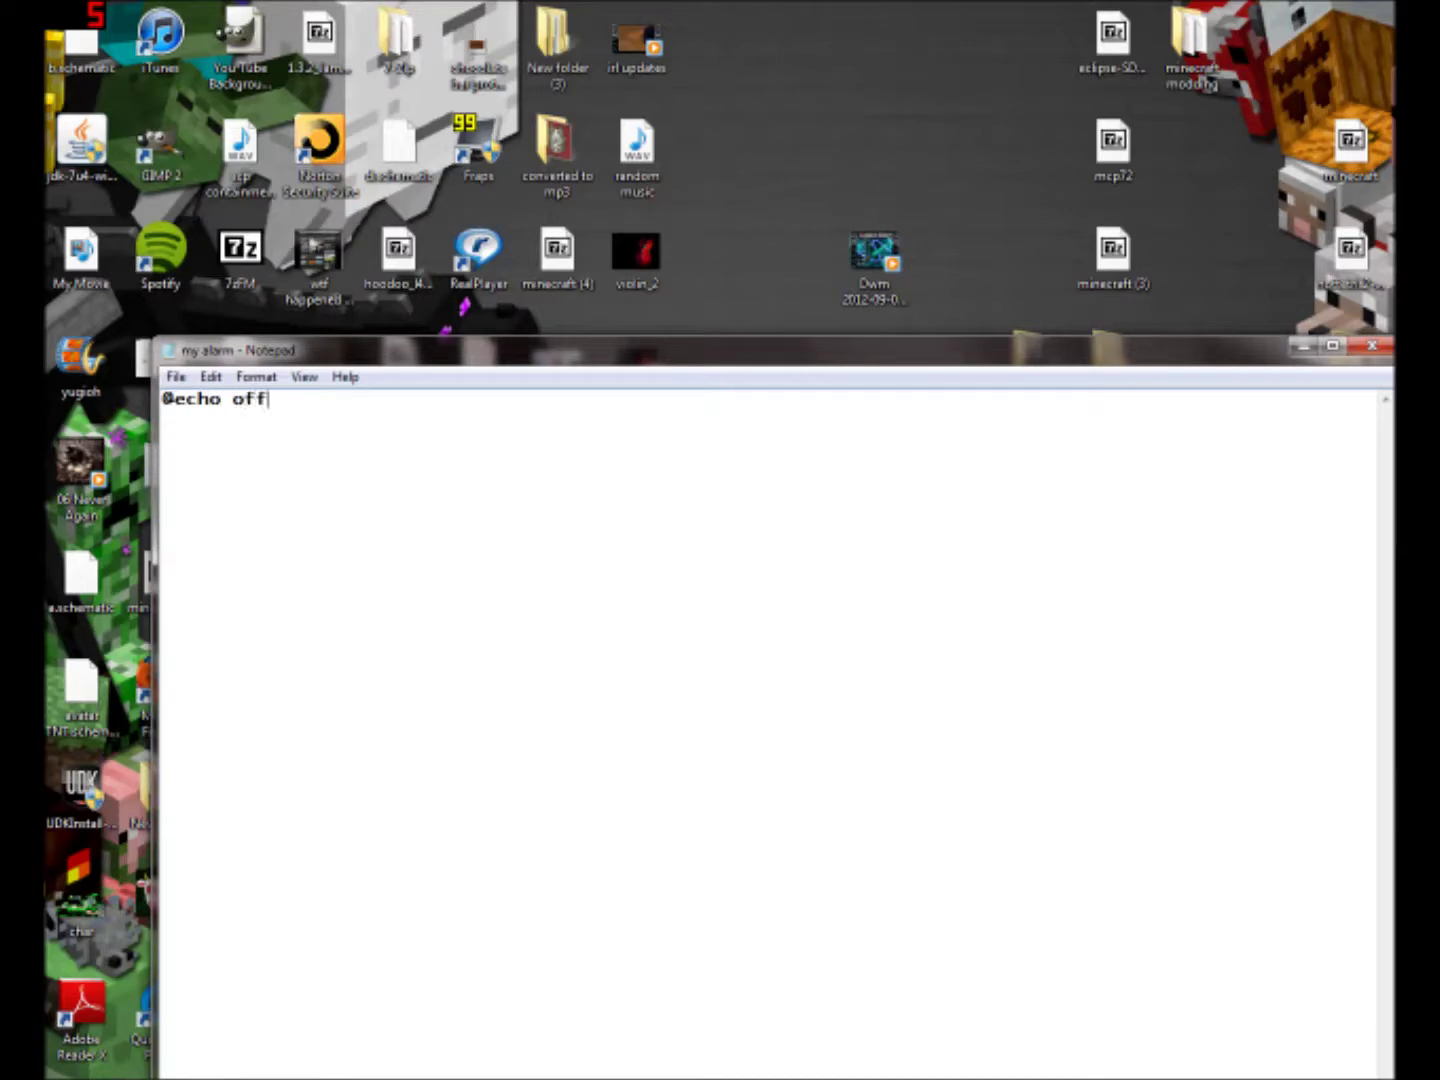
key("Return")
left_click(1316, 348)
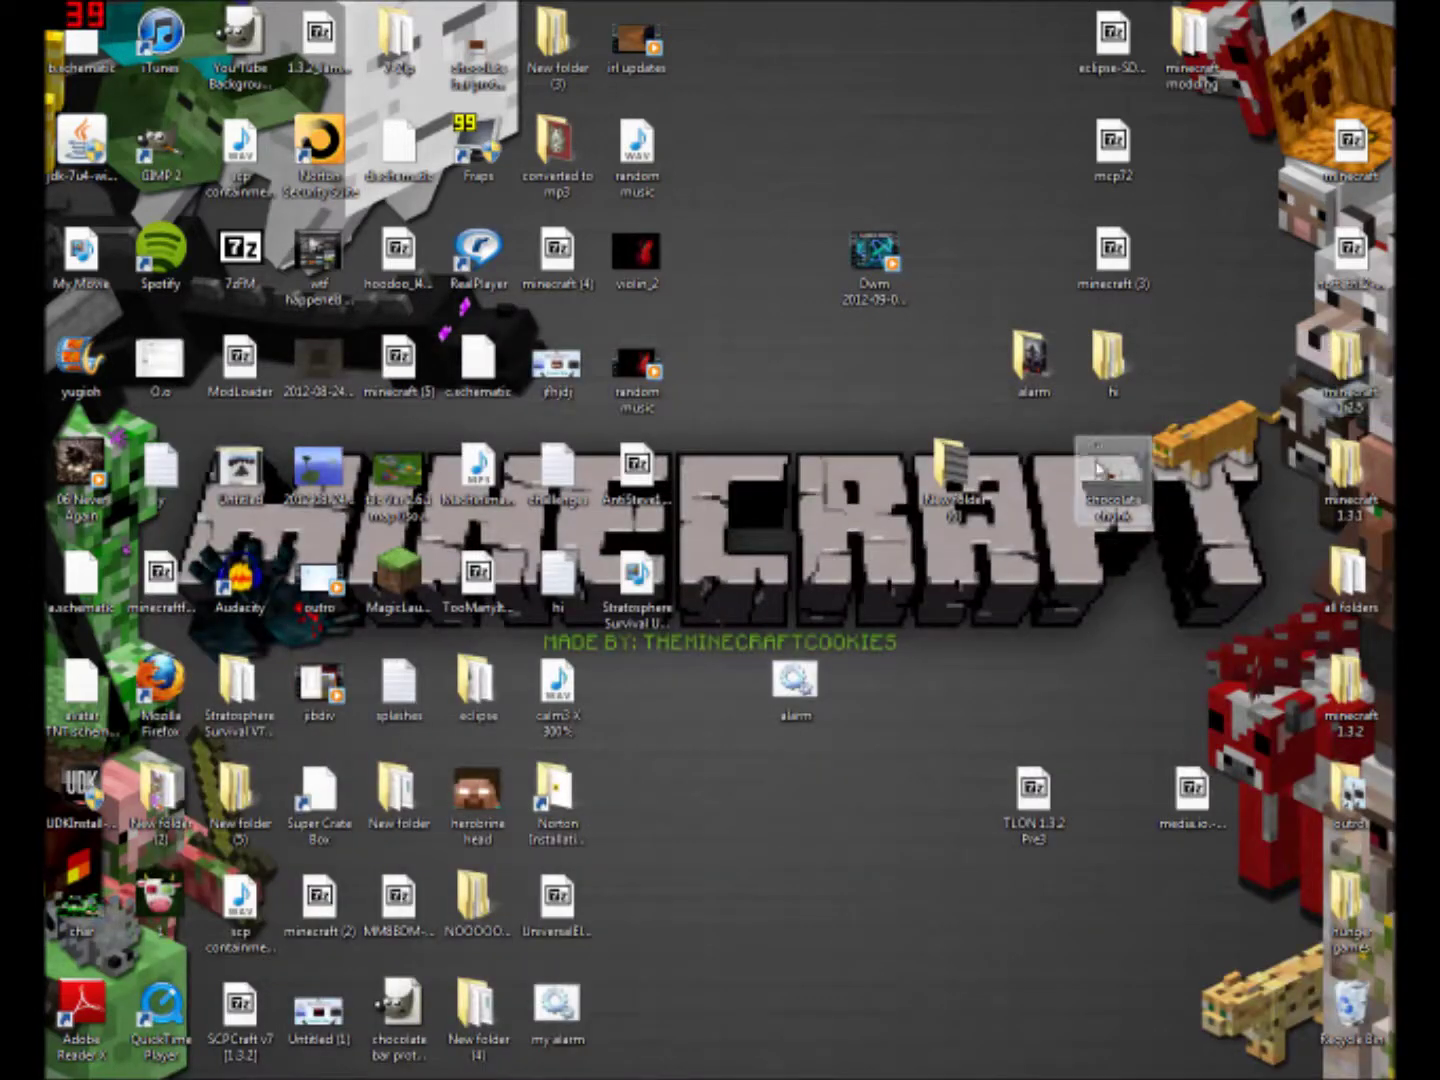
Step: Rename the desktop folder to 'alarm' and reveal its full path in the address bar
left_click(1024, 396)
left_click(1031, 391)
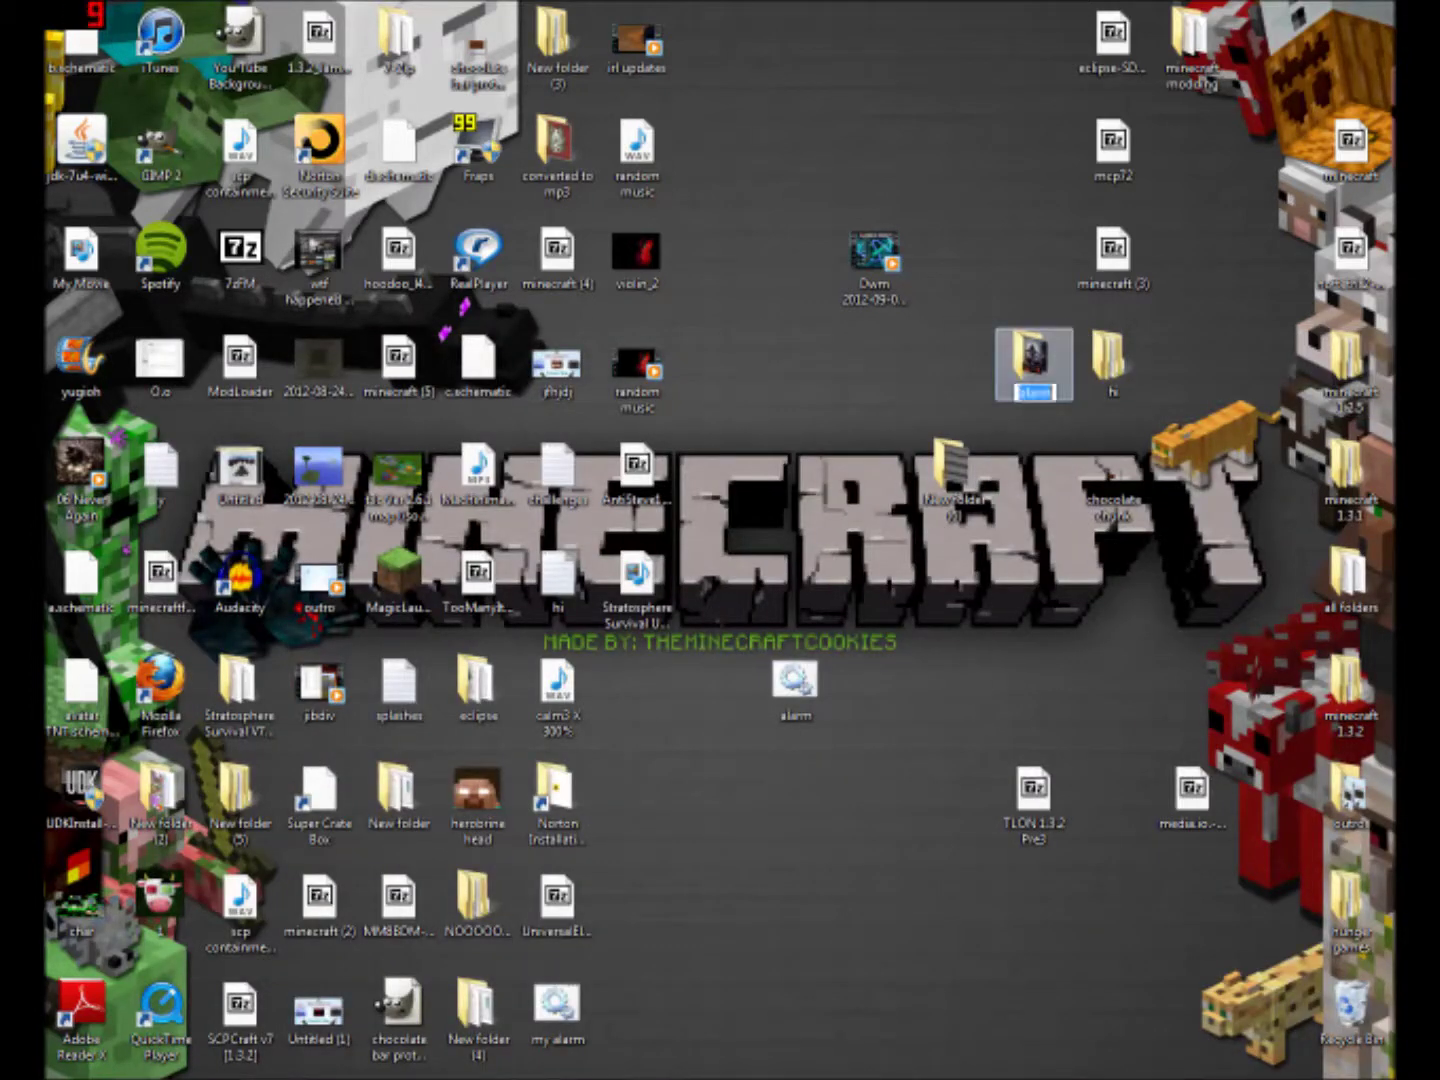
type("alarm")
key("Return")
key("Return")
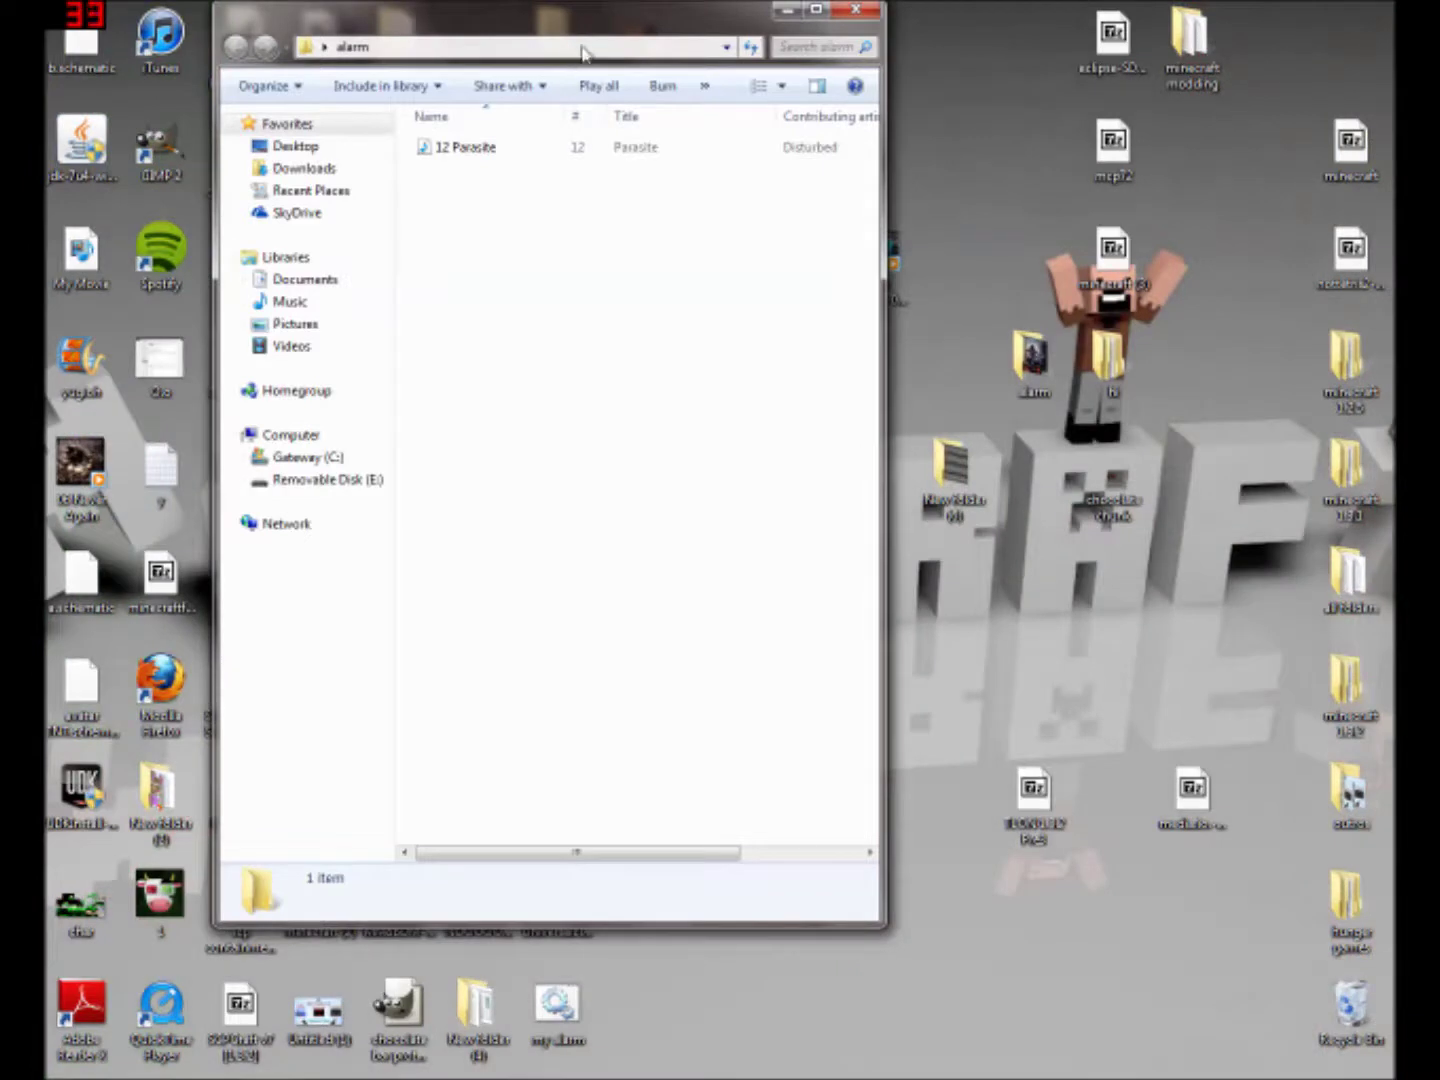
left_click(581, 48)
key("ctrl+c")
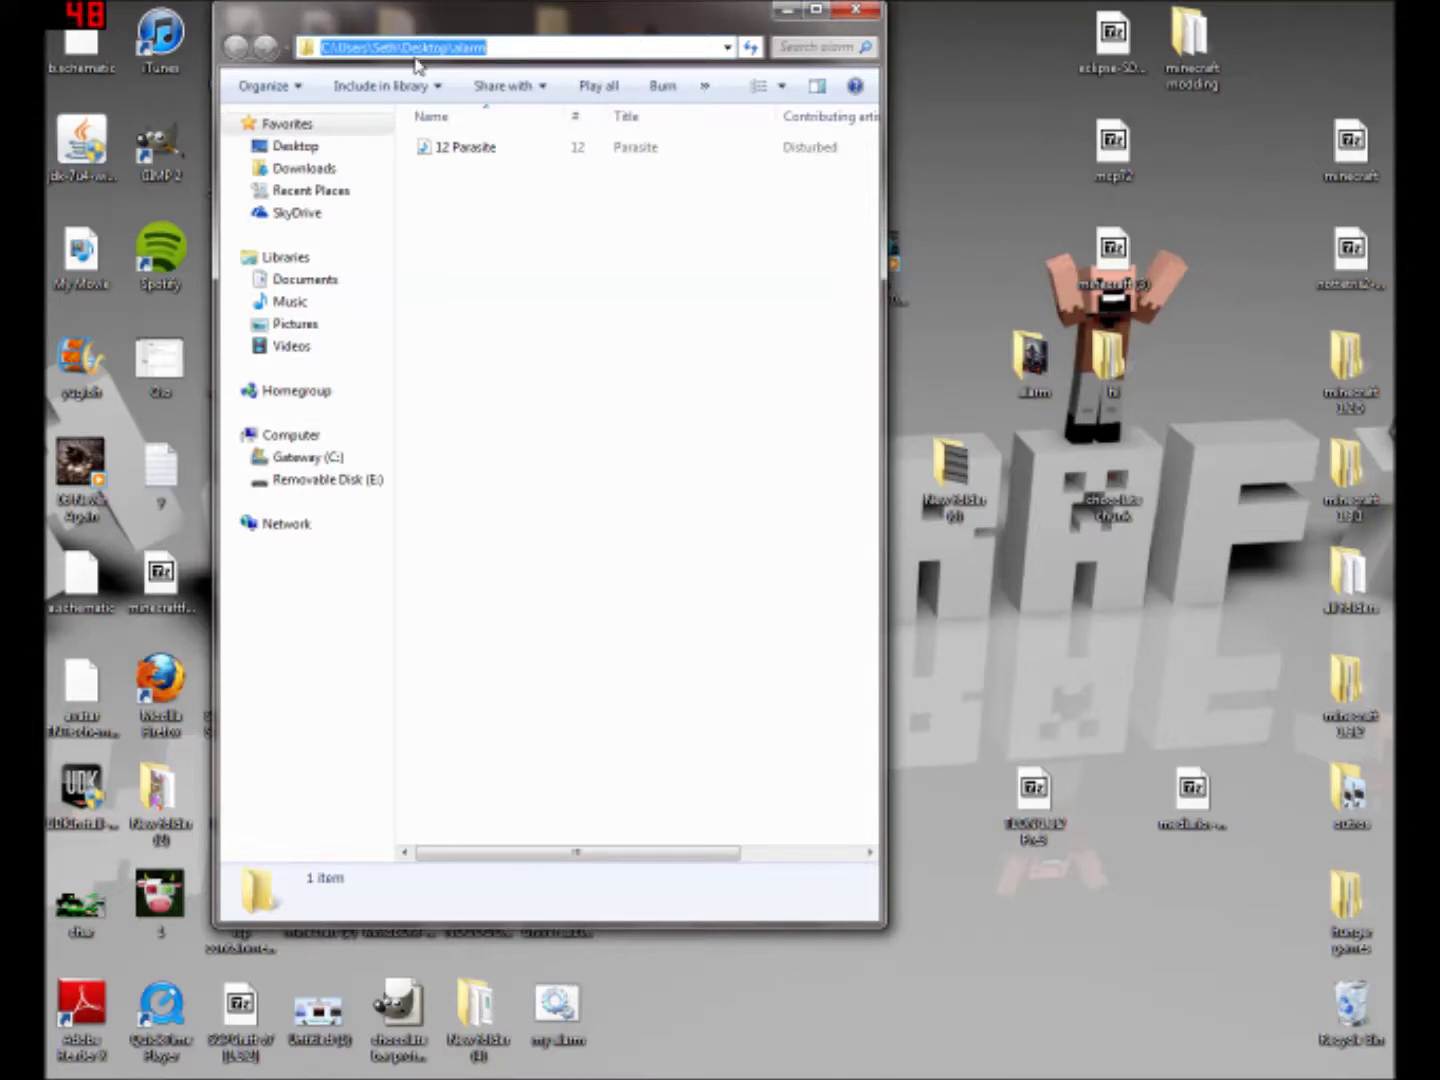
mouse_move(664, 1075)
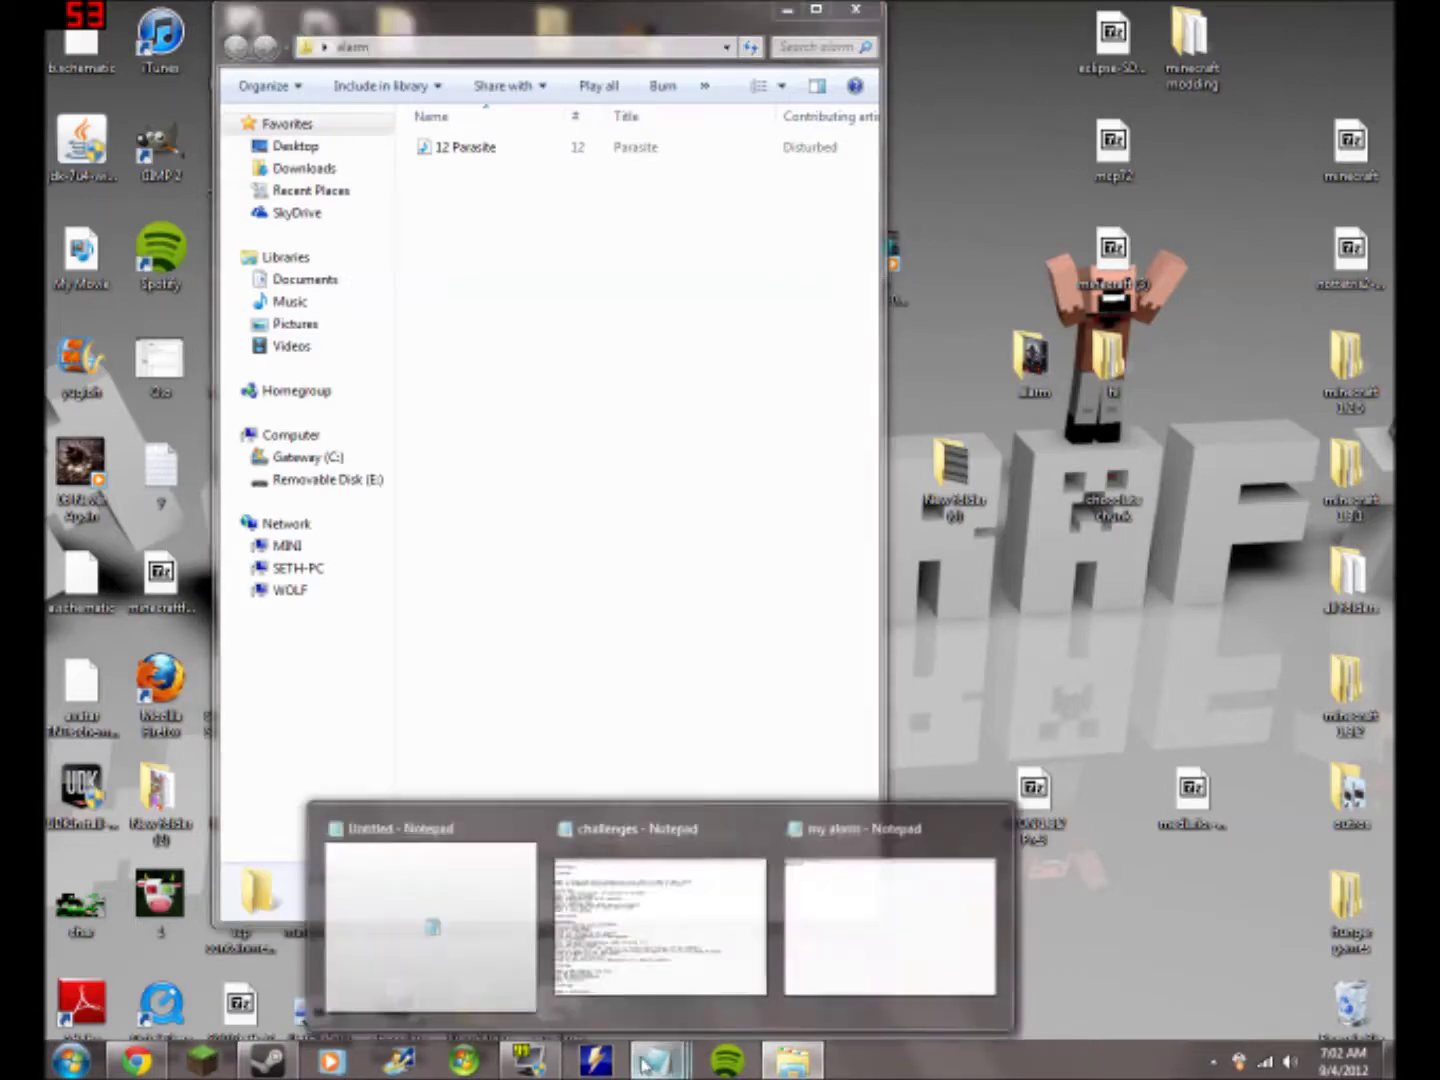
Step: Paste the alarm folder path and split it into 'CD /d C:\' and 'CD /d' lines
left_click(884, 955)
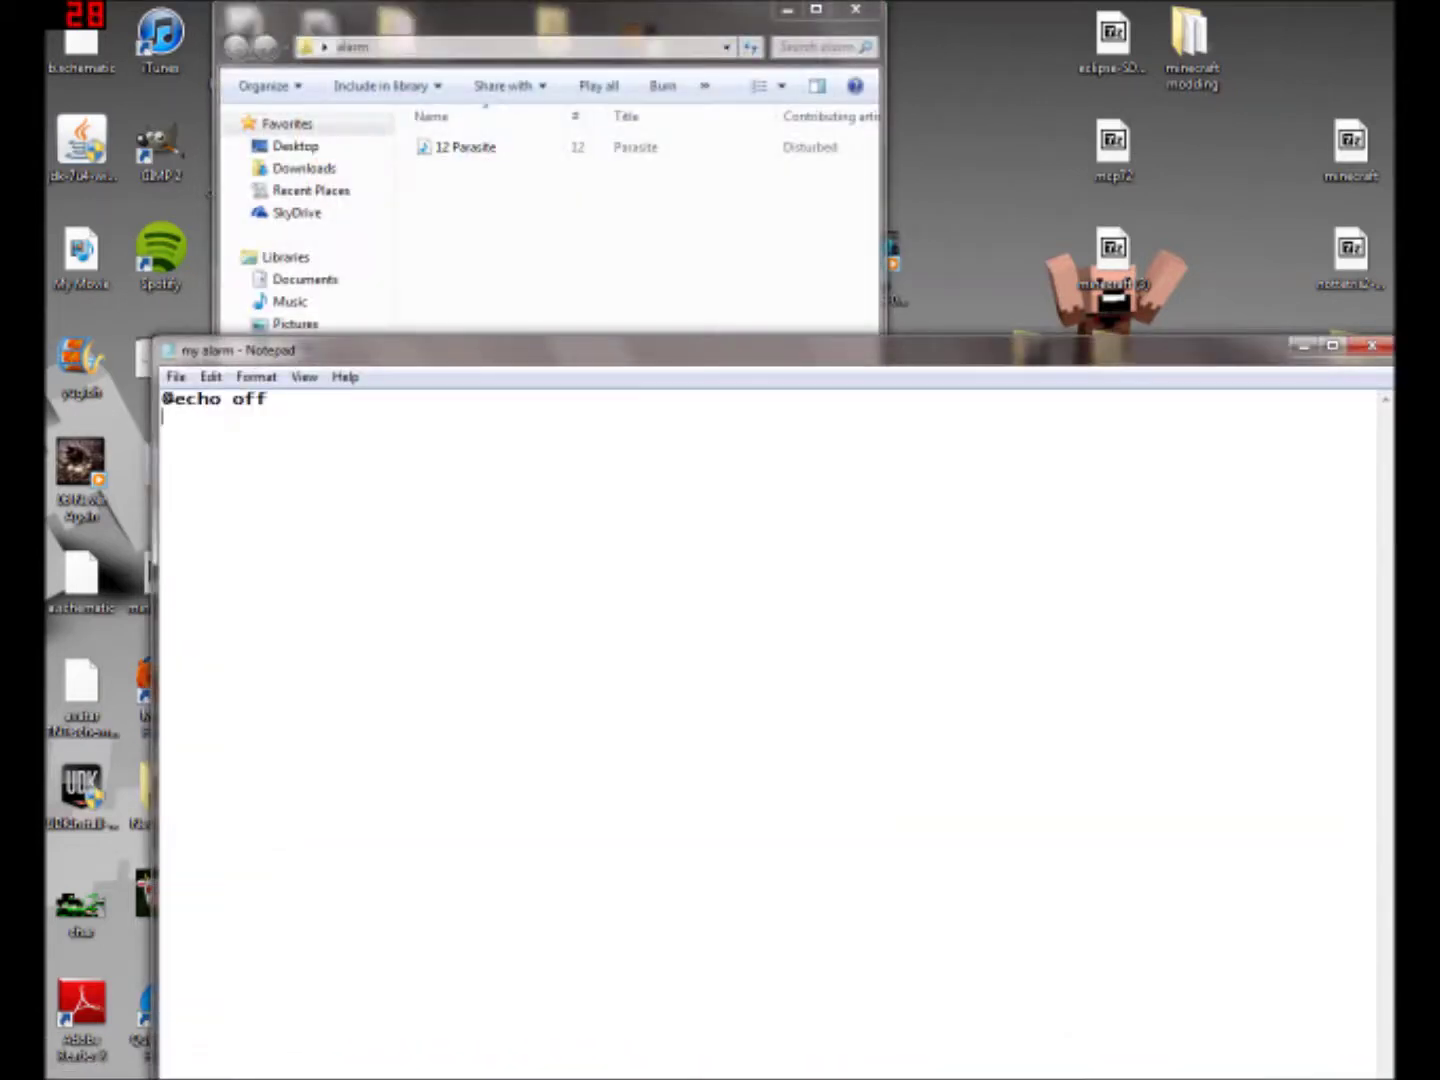
key("ctrl+v")
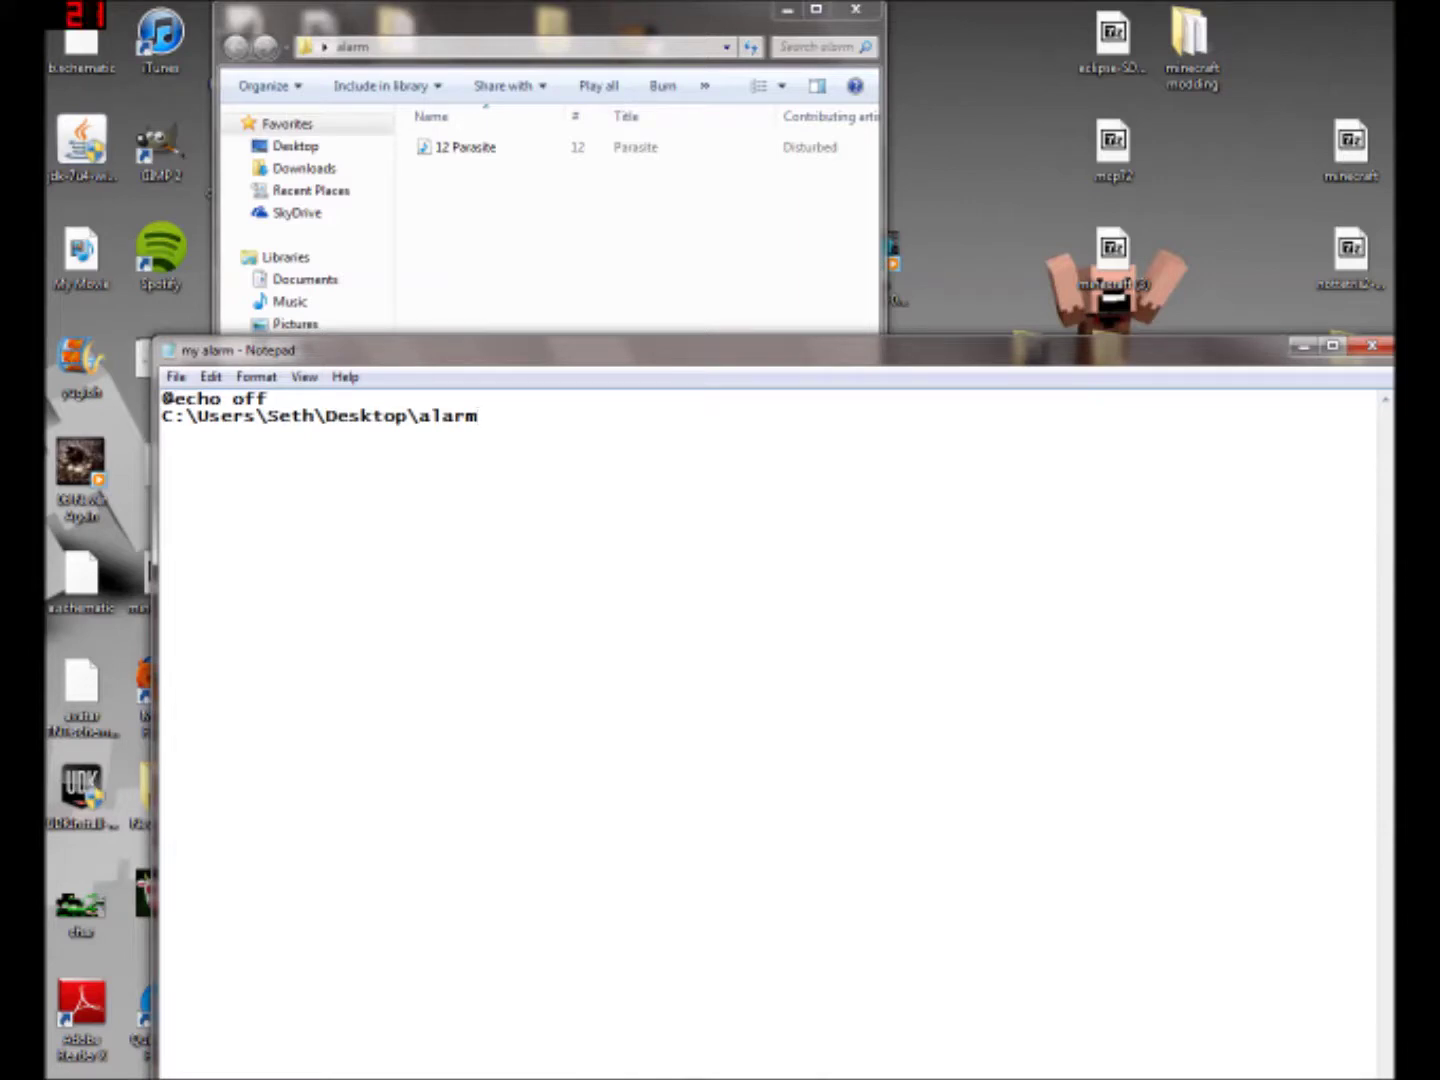
key("Return")
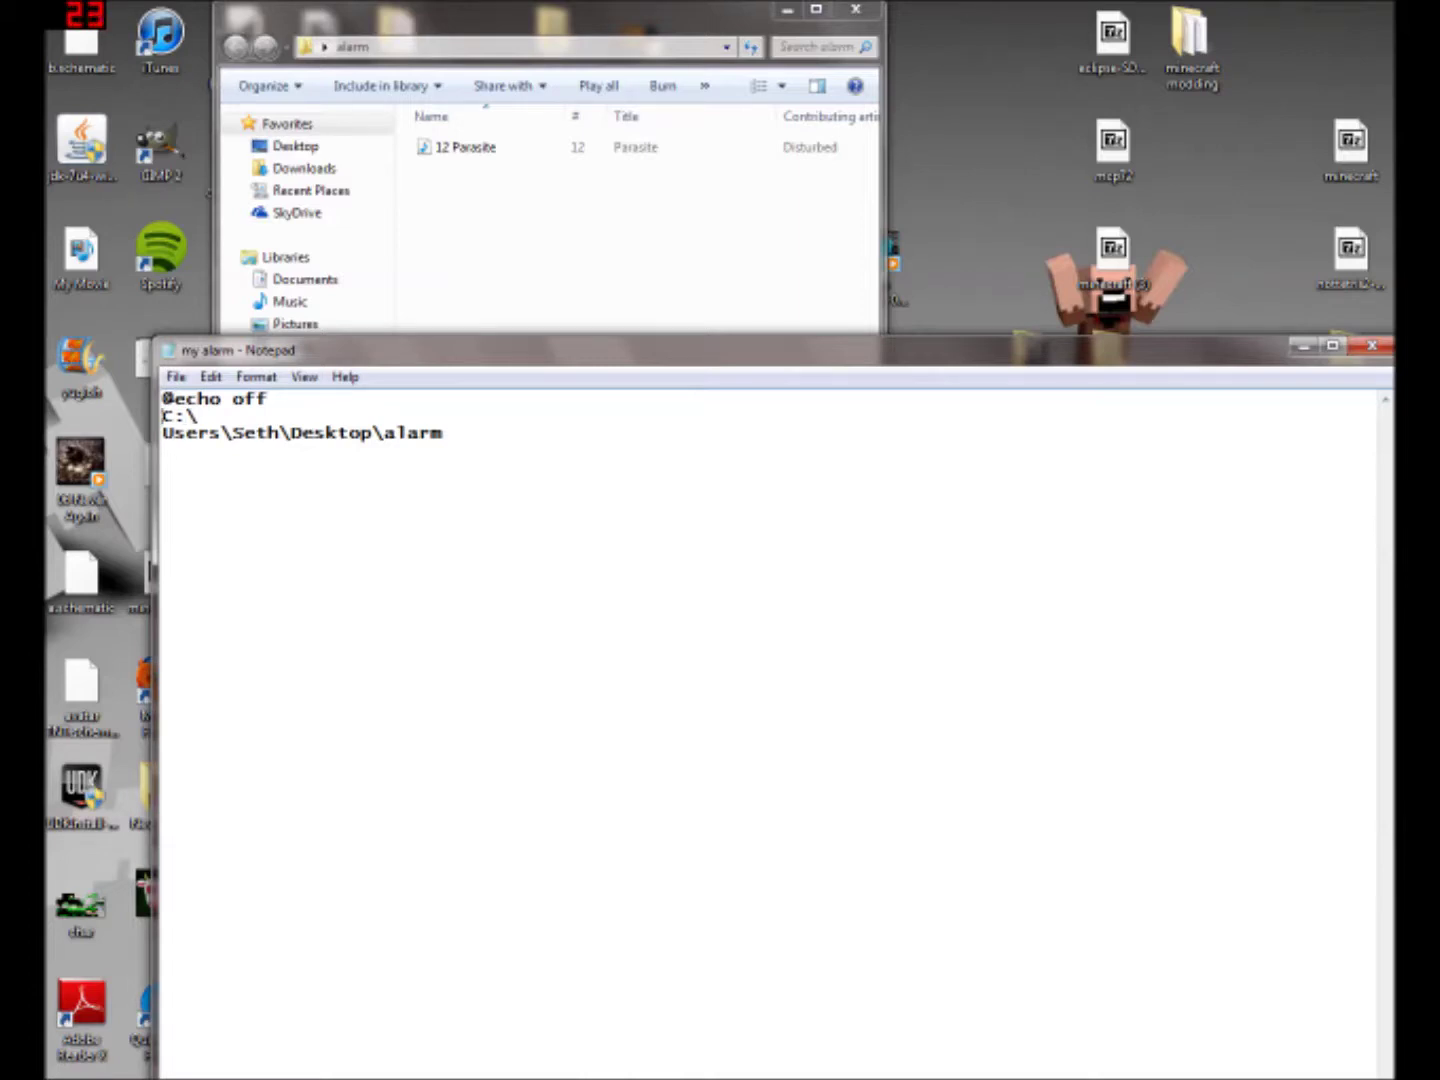
type("CD ")
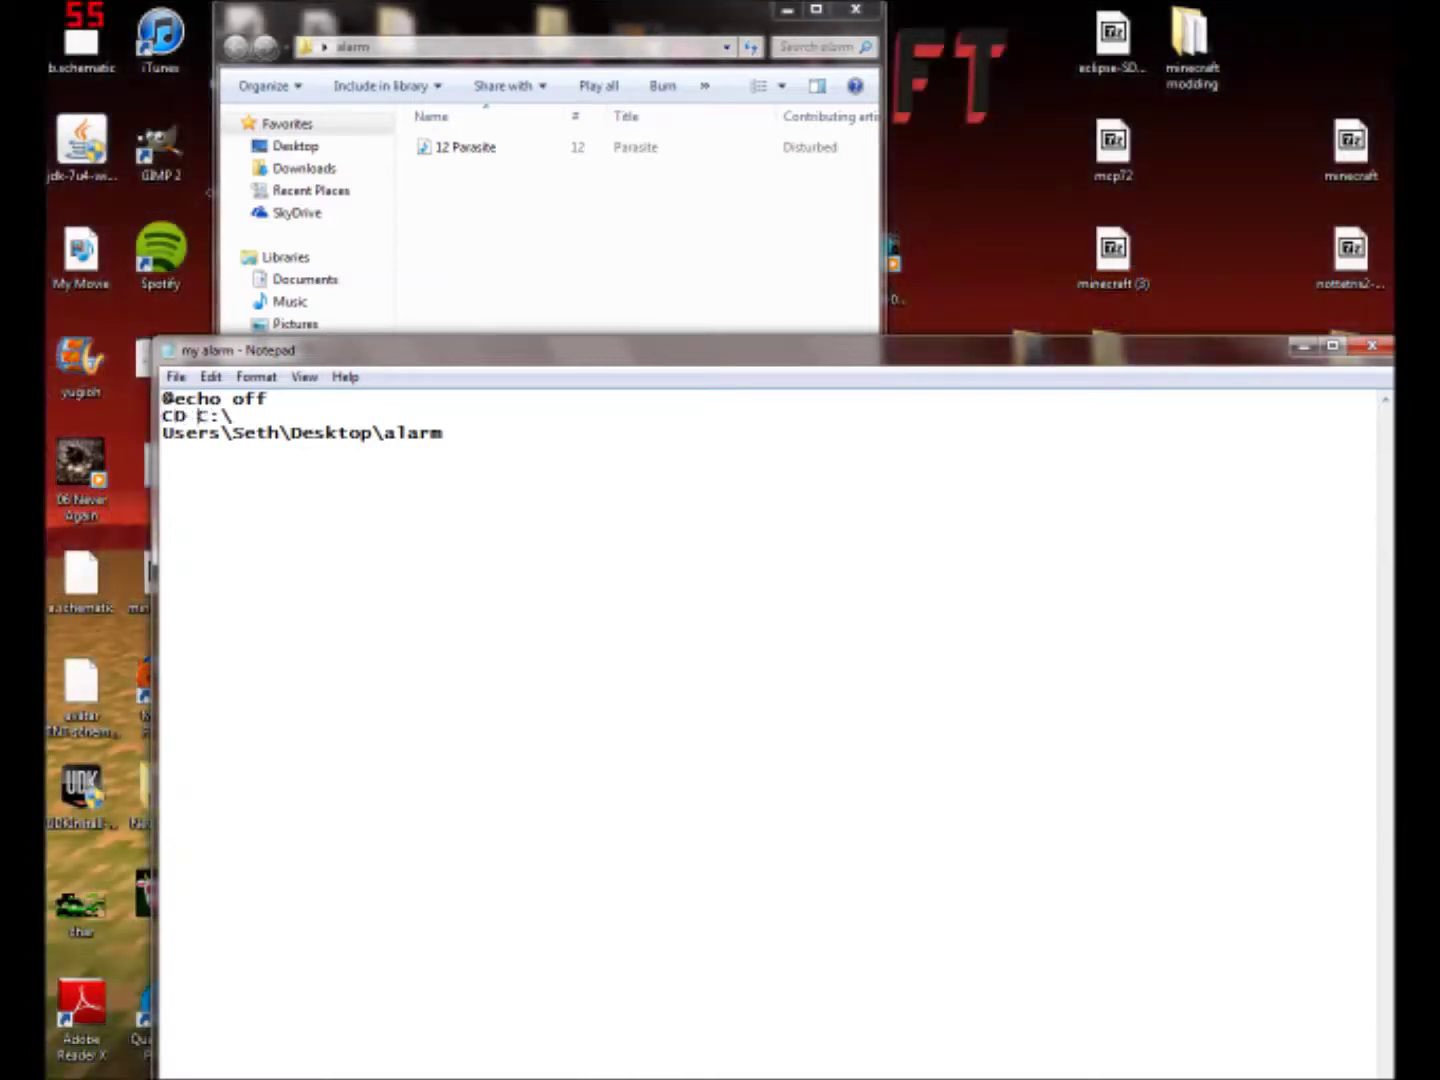
type("/d C:\\ CD ")
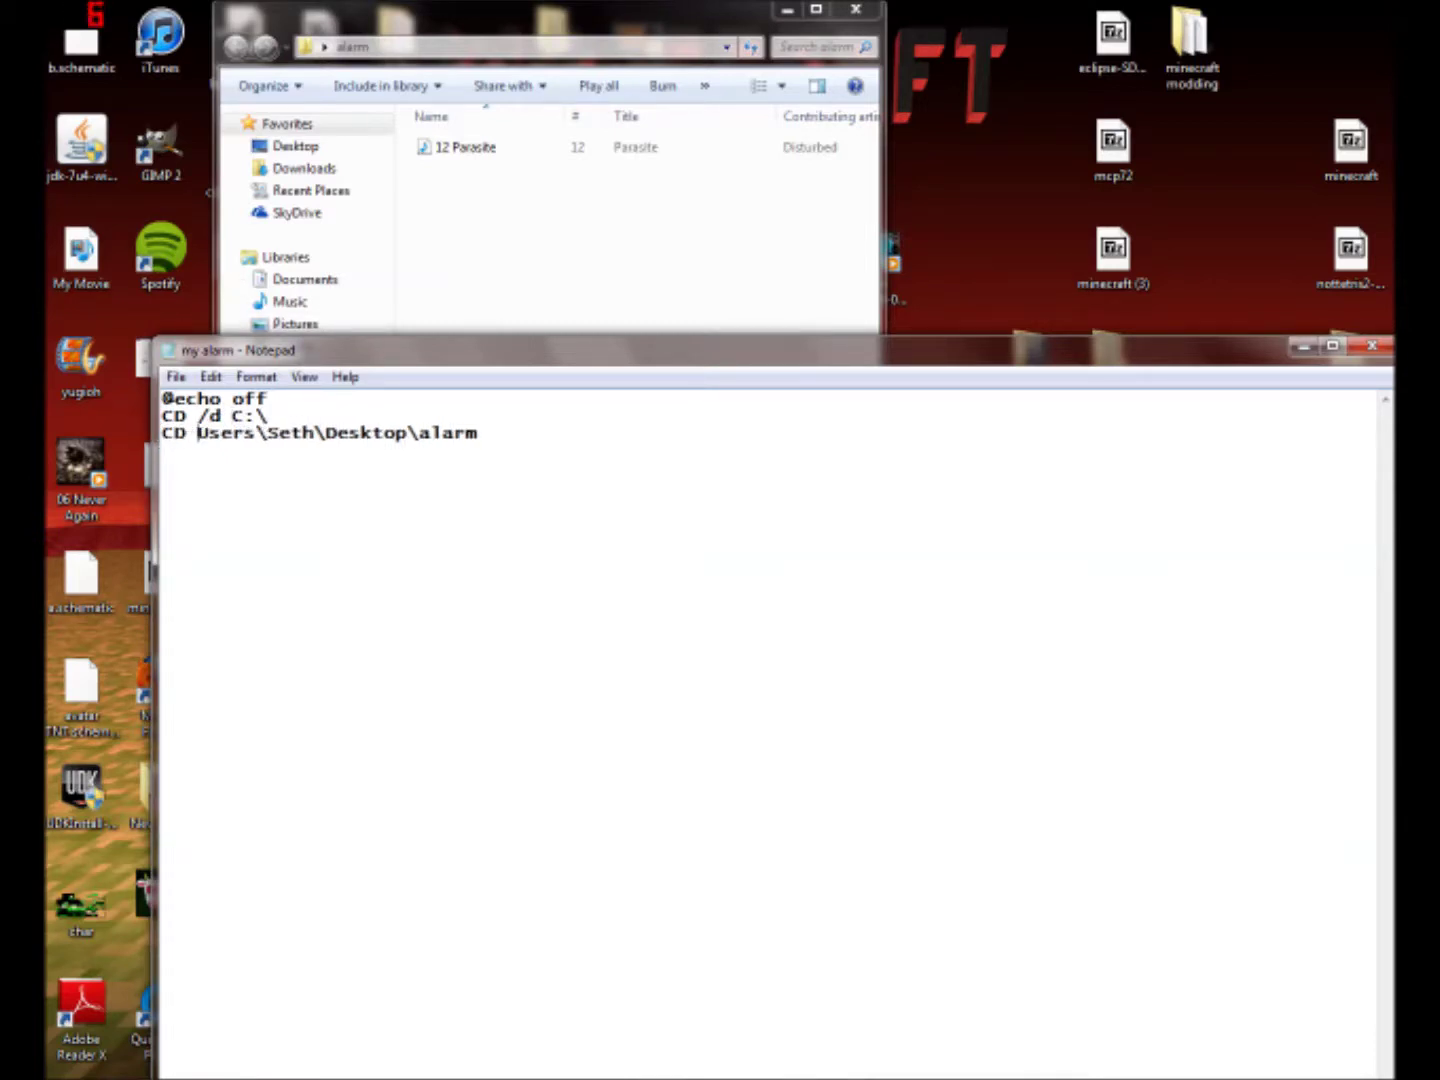
type("/d")
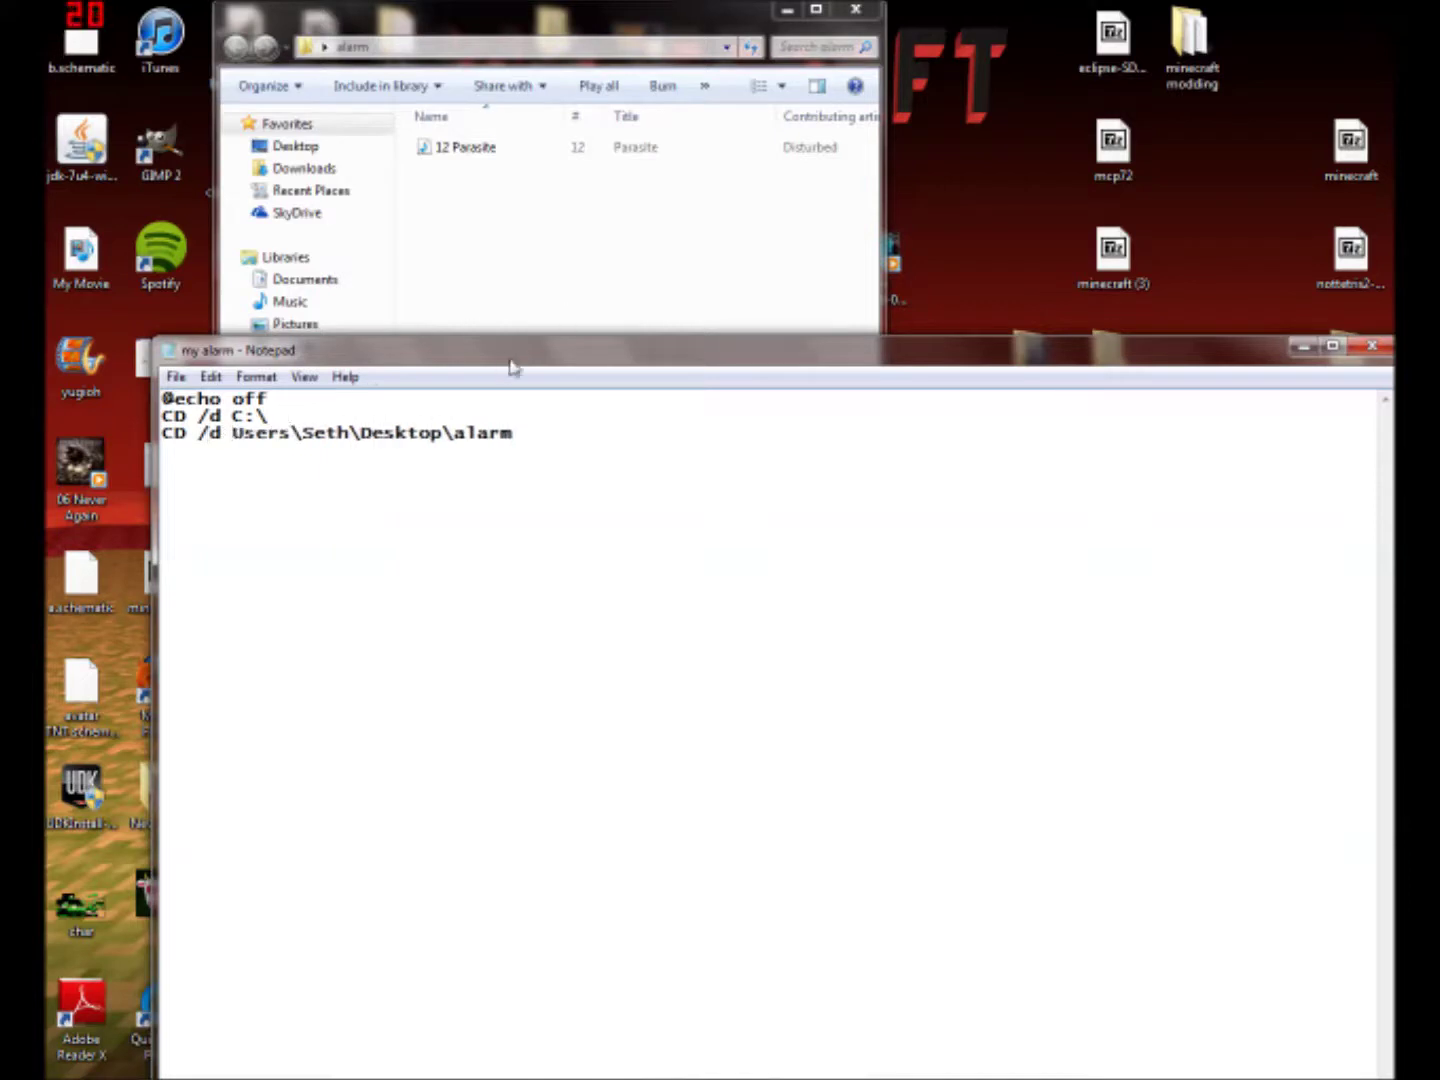
Step: Fix the backslashes so the CD /d C:\ line and the Desktop\alarm path line are correct
left_click(268, 417)
key("BackSpace")
left_click(232, 434)
left_click_drag(290, 433, 301, 433)
key("ctrl+c")
left_click(232, 433)
key("ctrl+v")
key("BackSpace")
key("Up")
key("End")
type("\\")
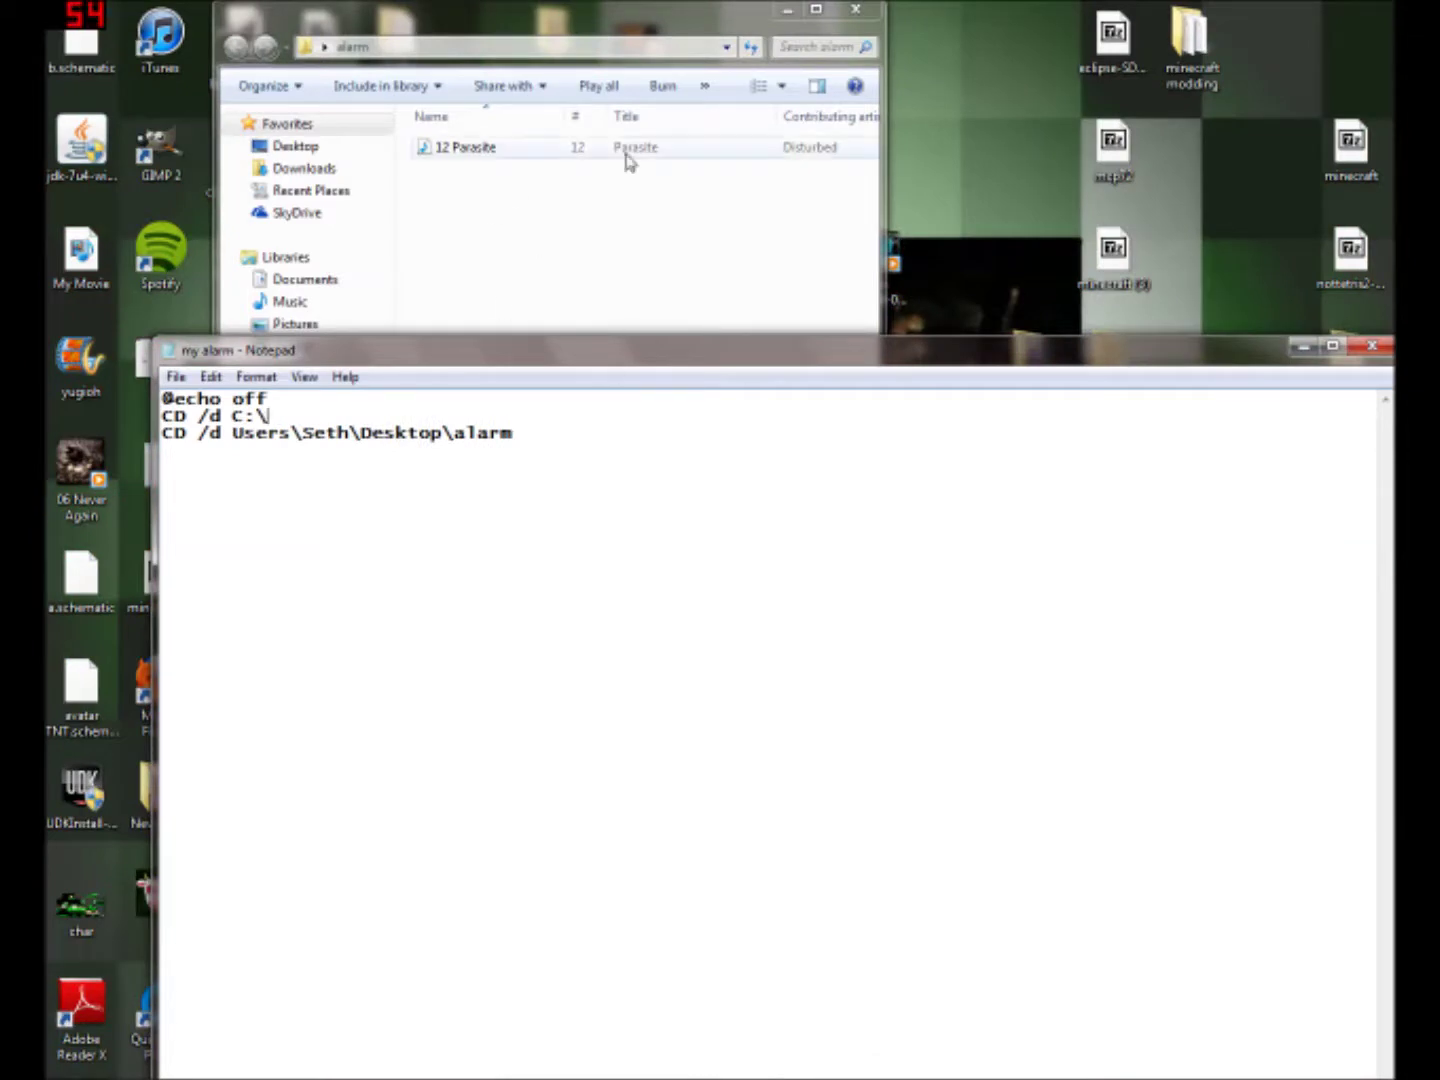
Step: Paste the song name '12 Parasite' from the alarm folder onto line four
left_click(482, 152)
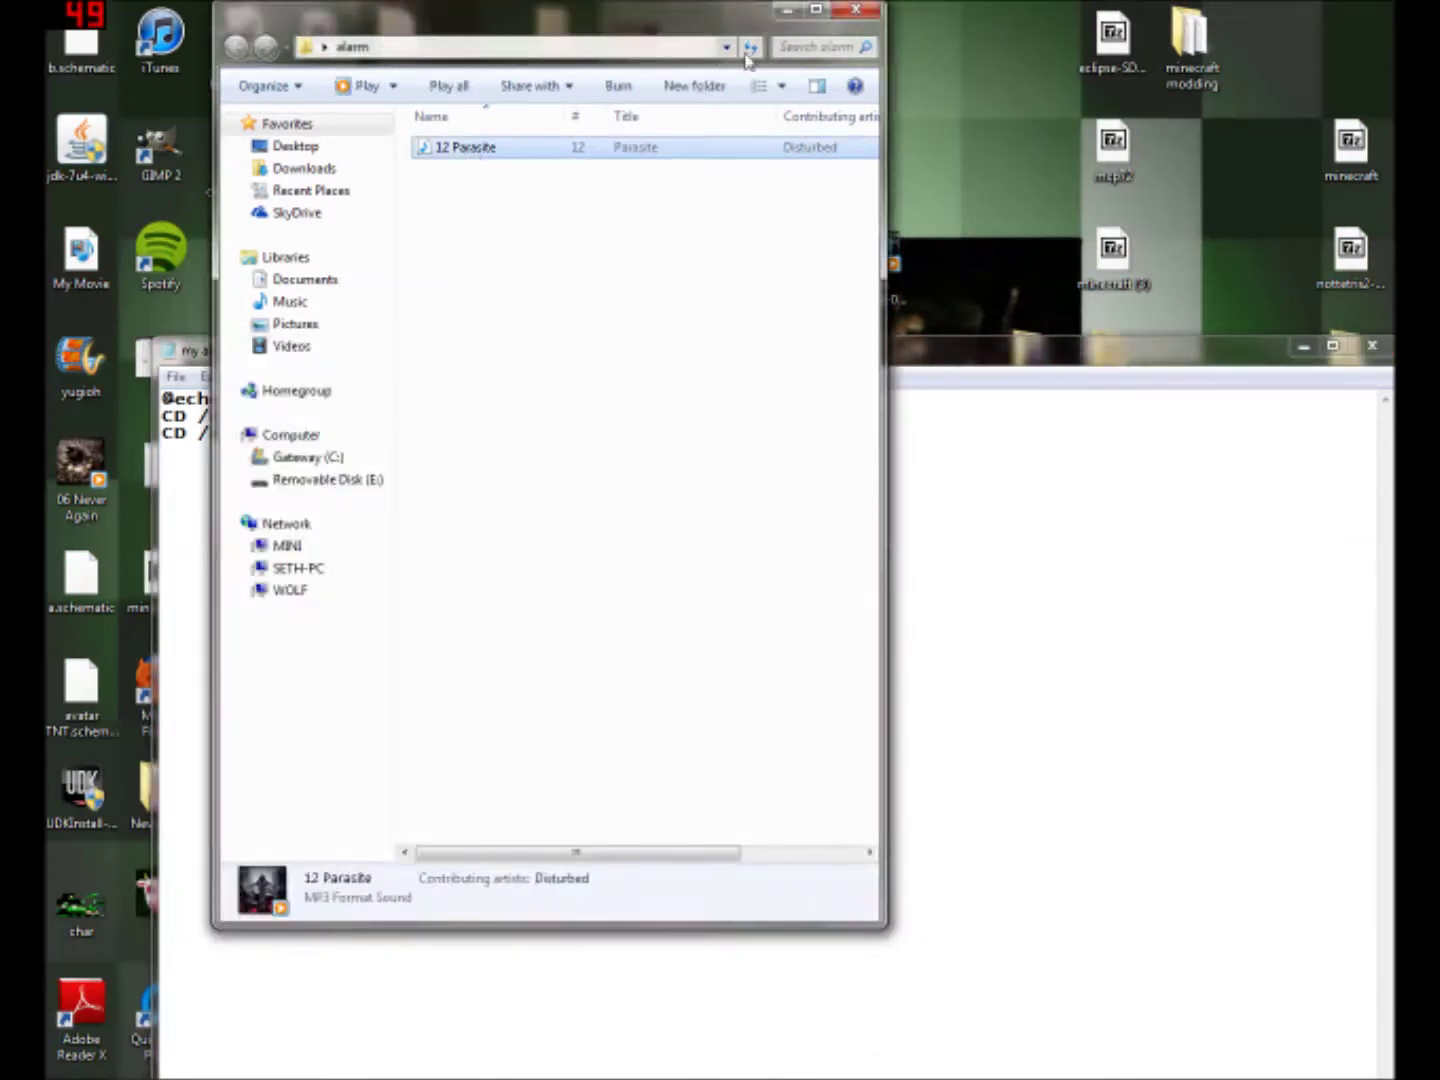
left_click(490, 150)
key("ctrl+c")
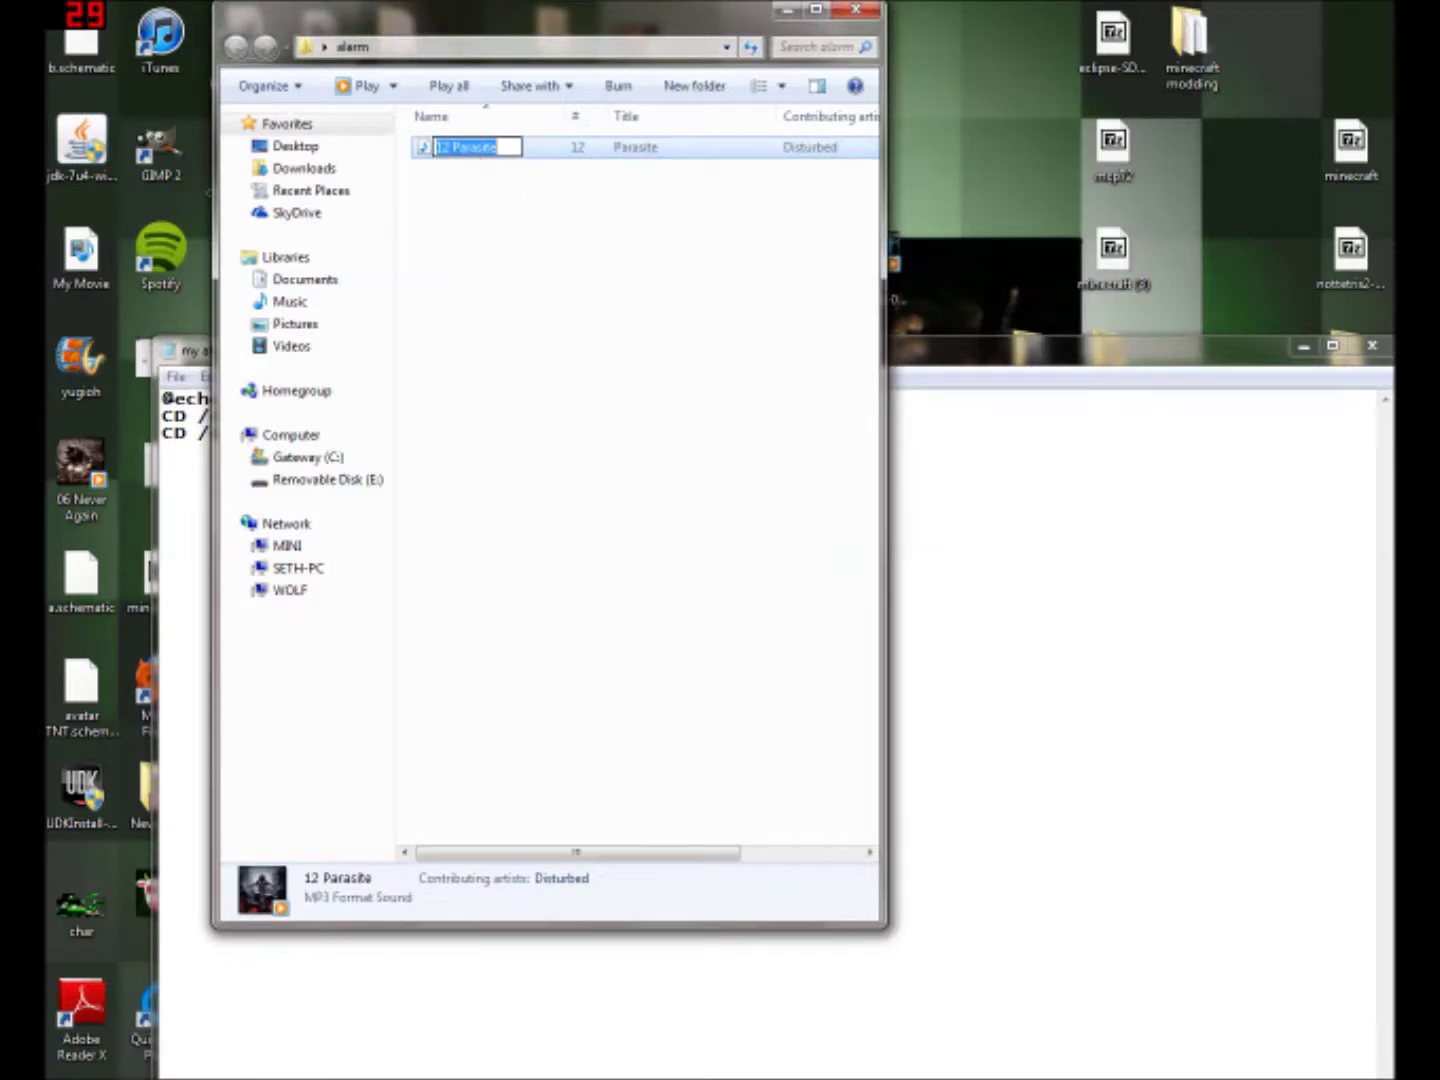
key("Return")
left_click(1061, 346)
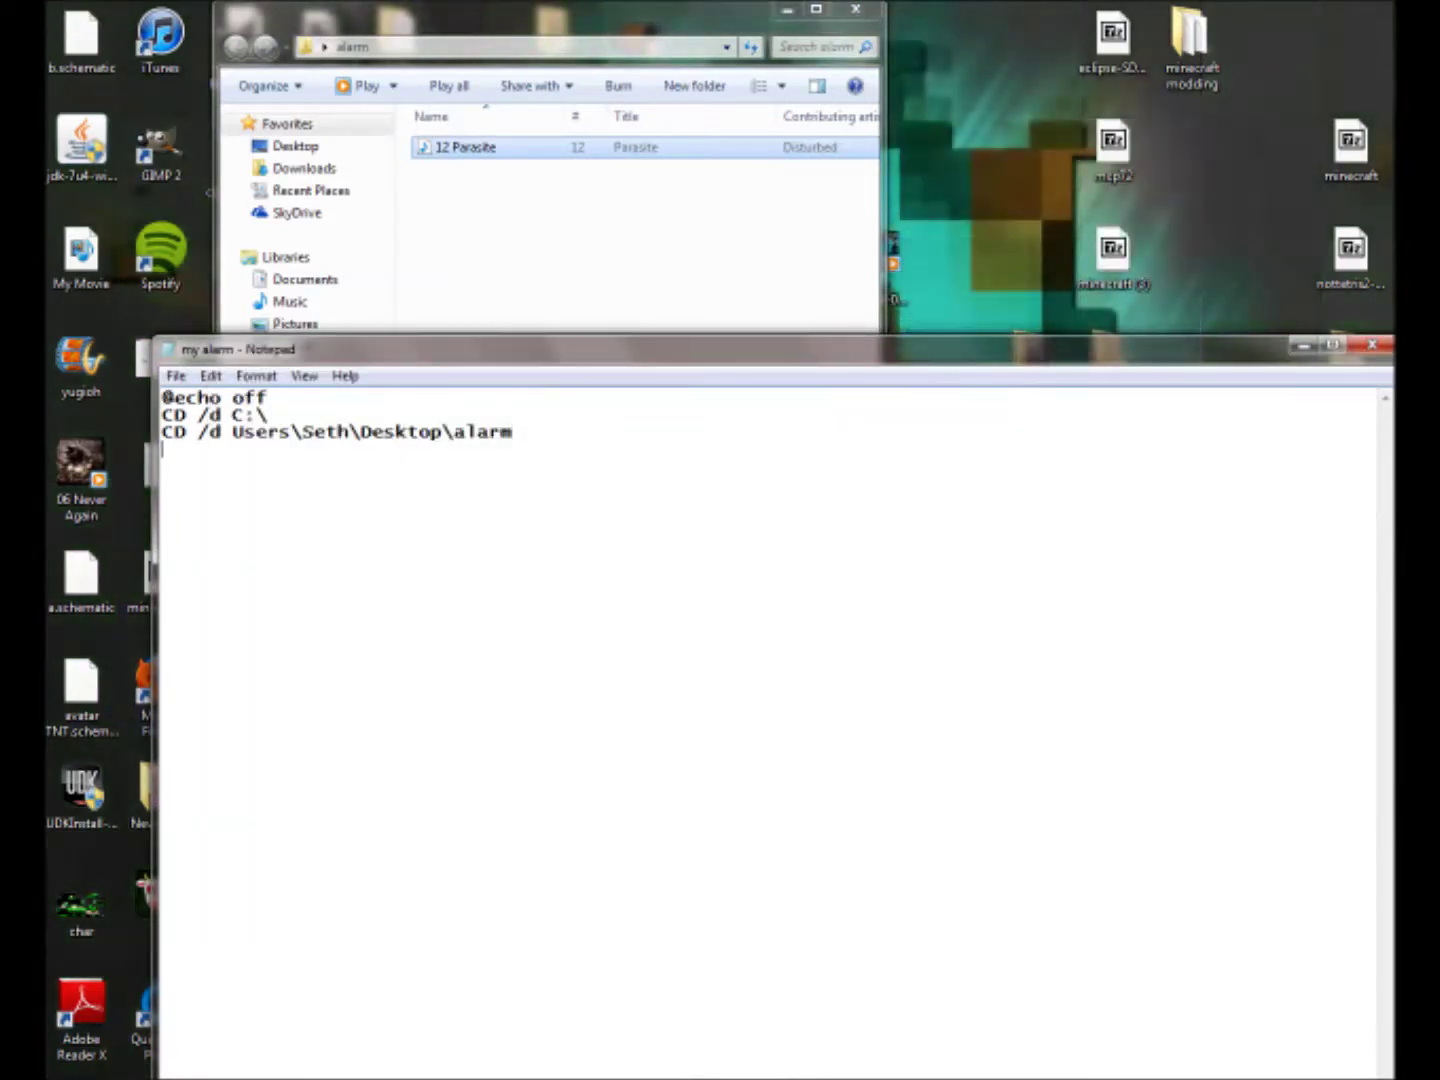
key("ctrl+v")
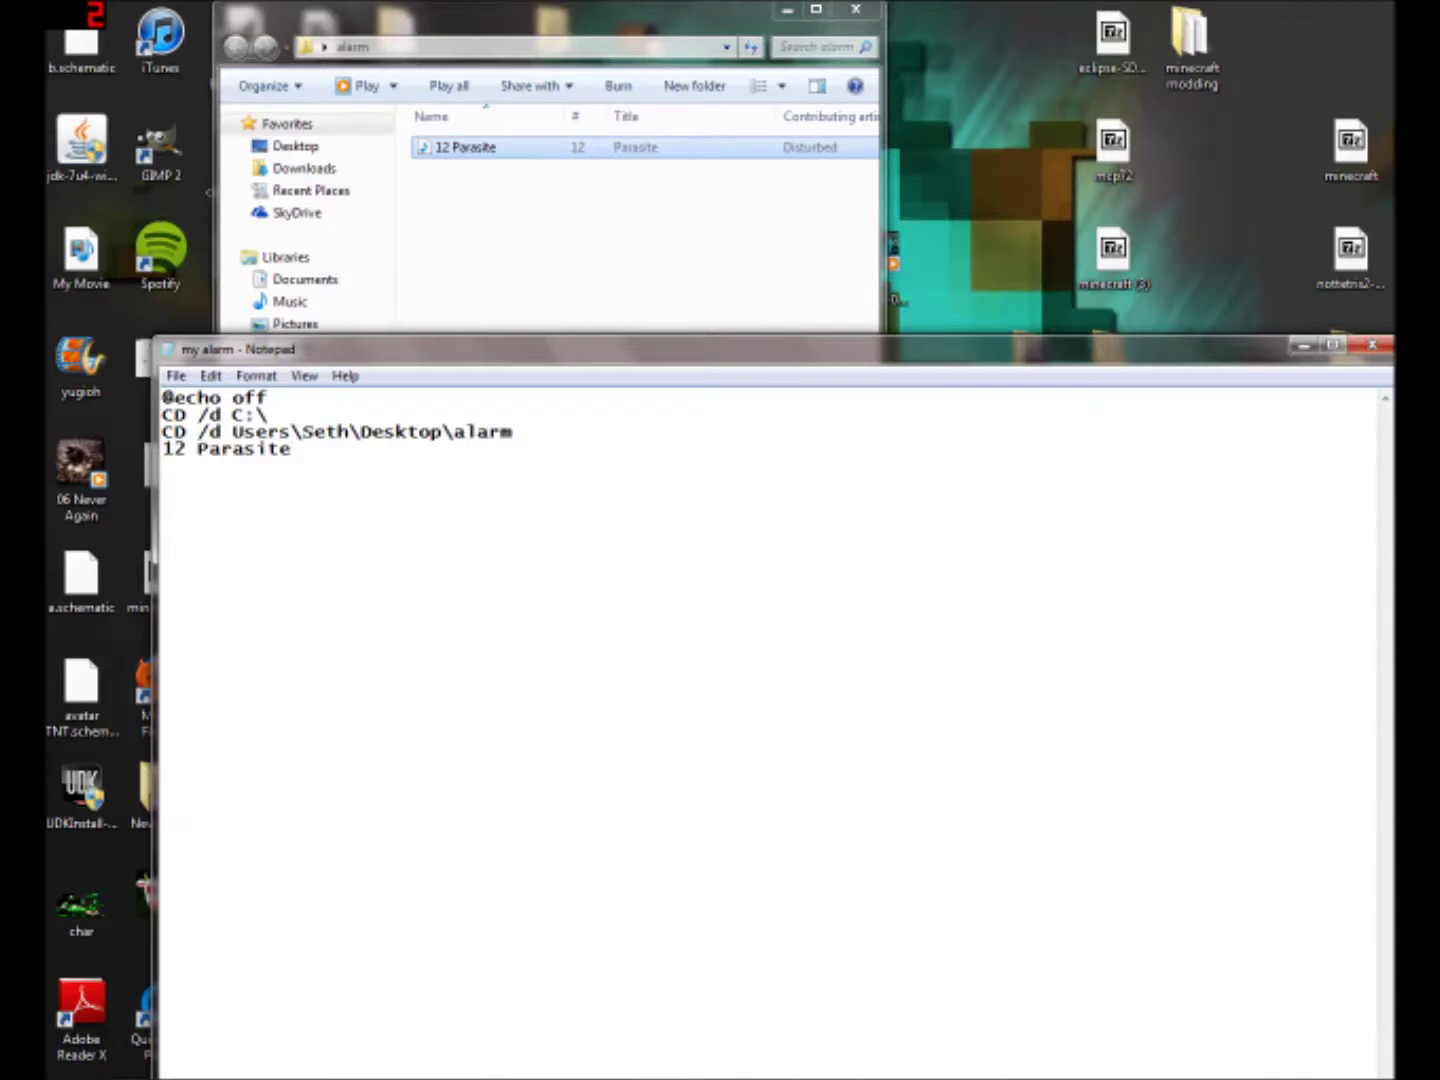
Step: Complete the line as "12 Parasite.mp3" in quotes and save the batch file
type(".mp3\"")
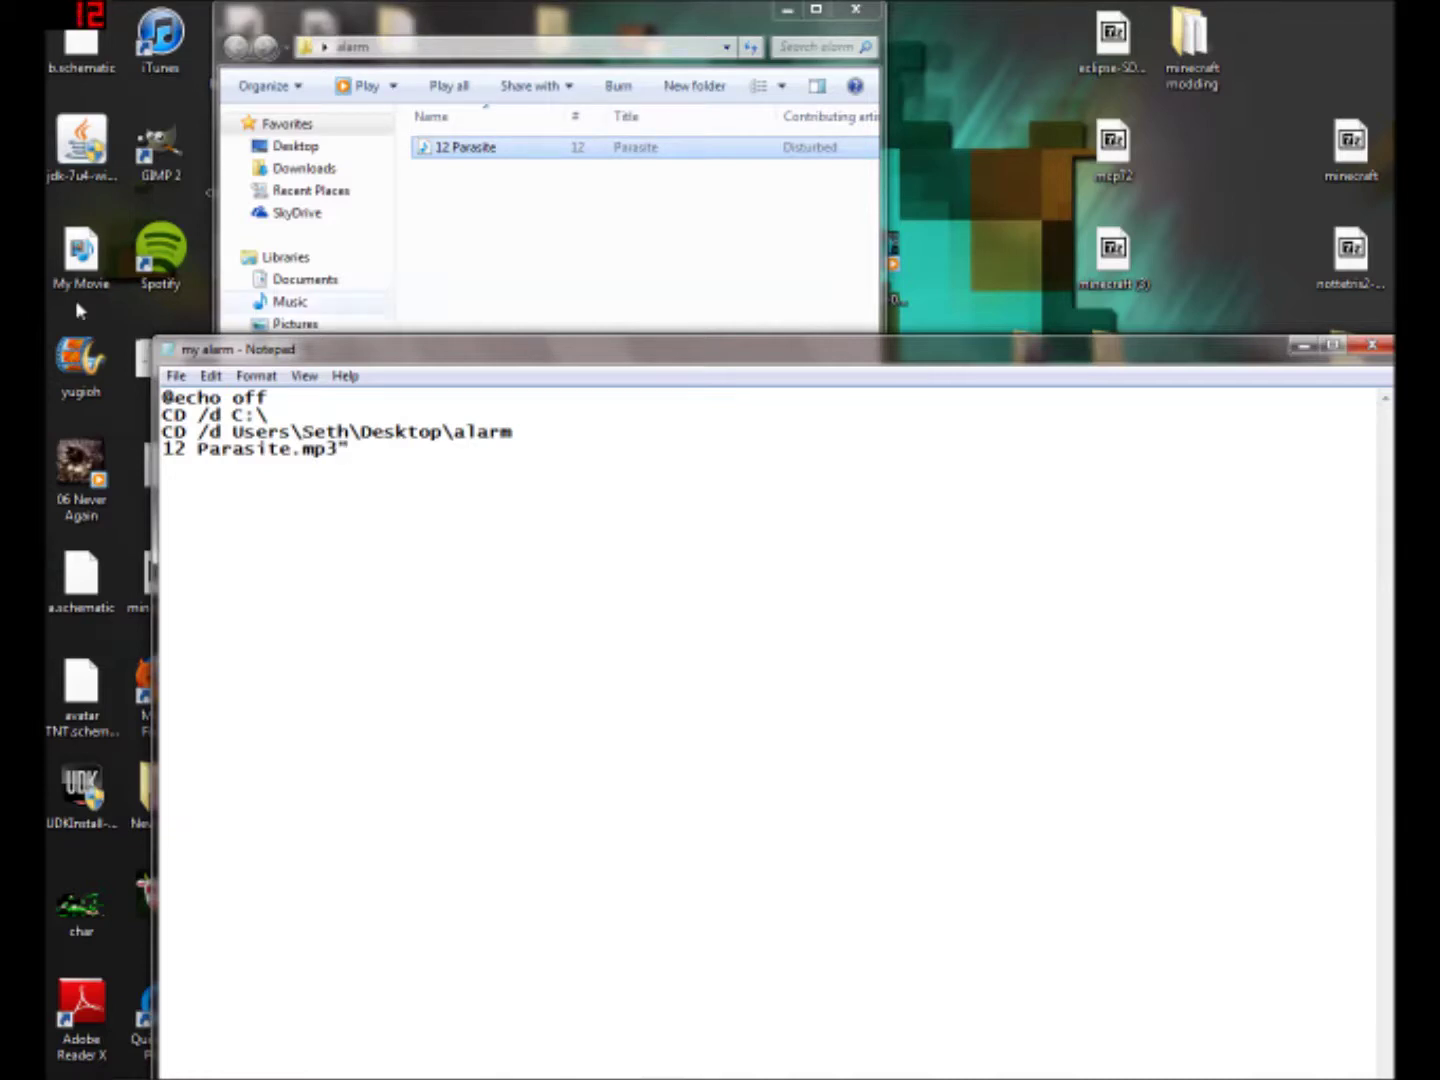
key("Home")
type("\"")
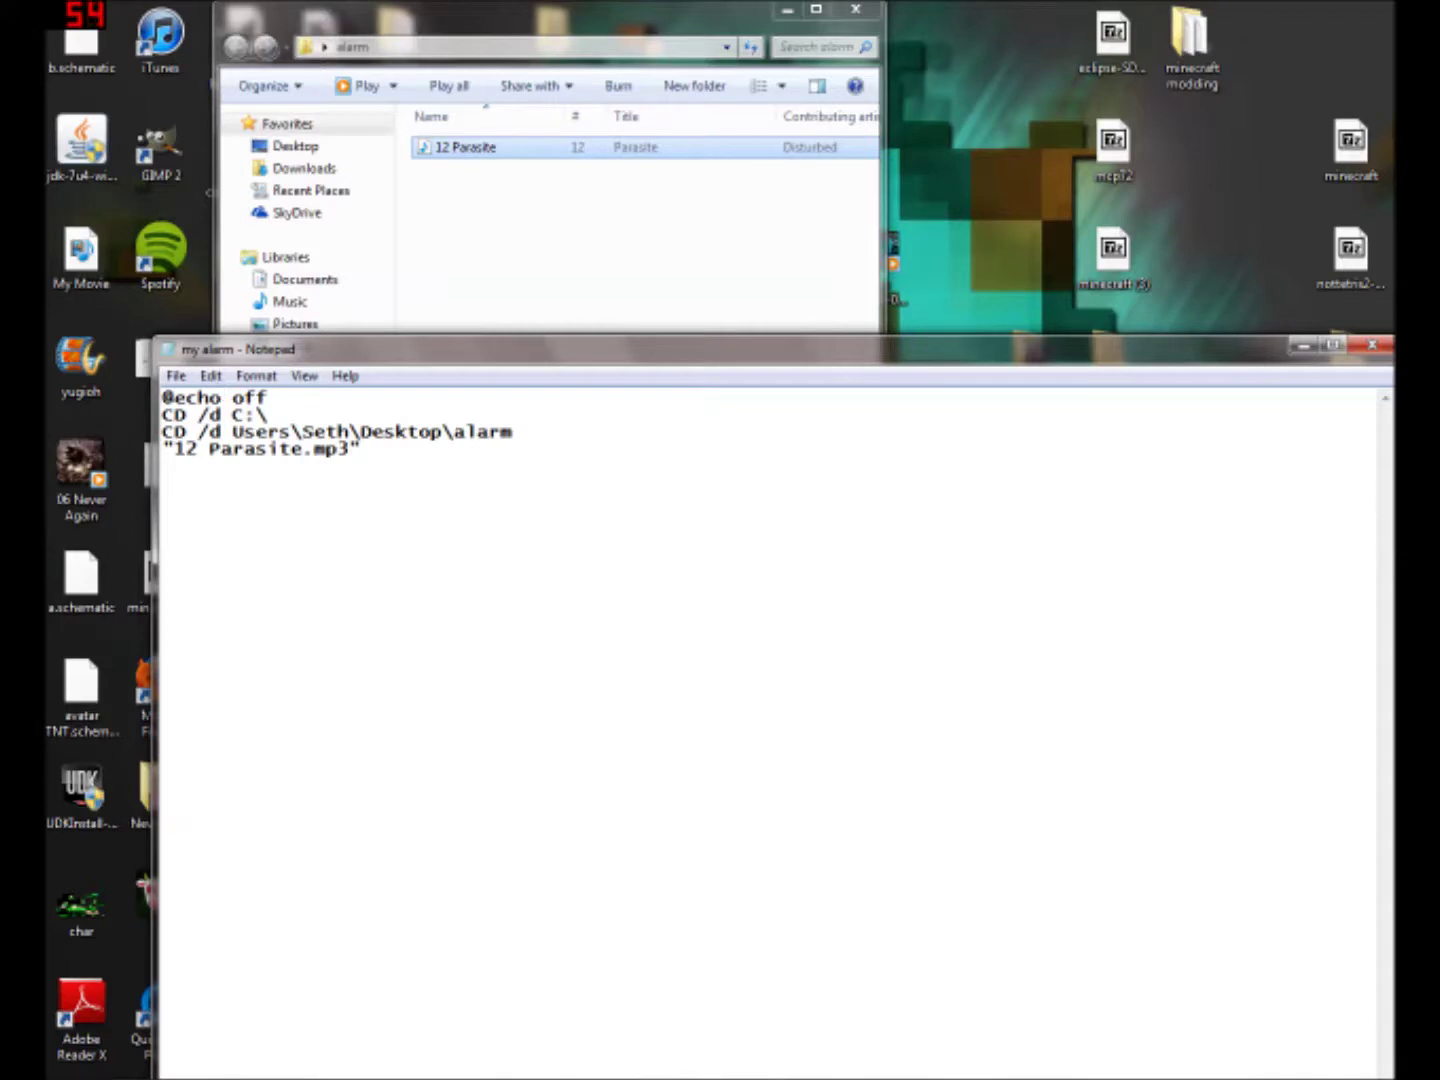
left_click(175, 376)
left_click(200, 447)
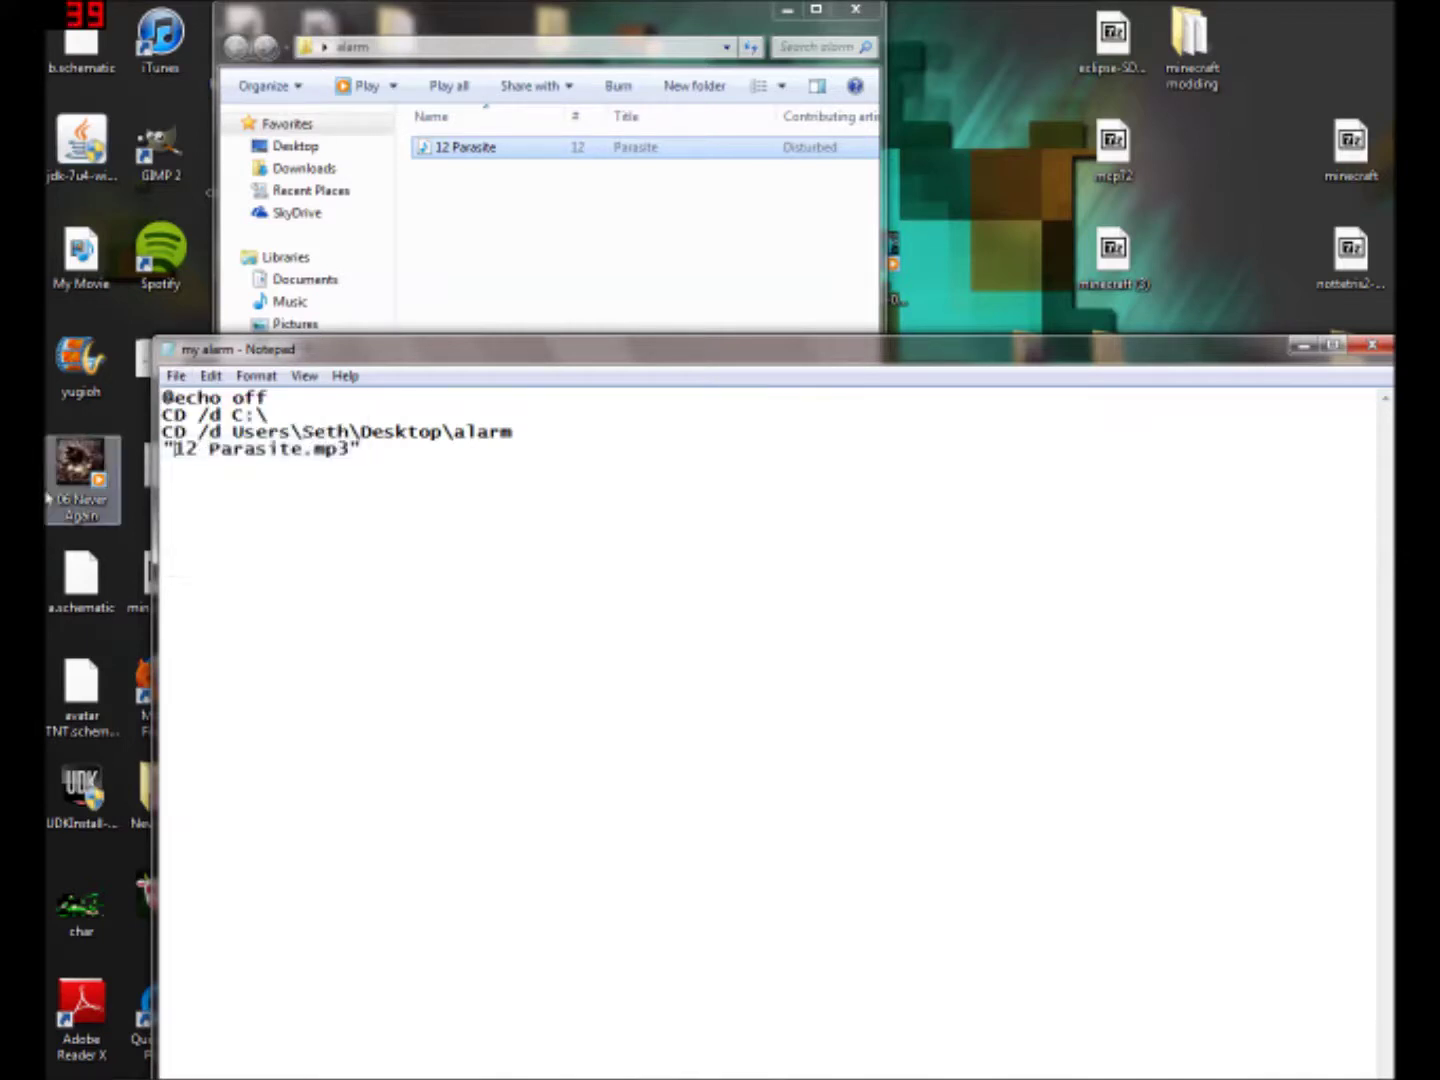
mouse_move(329, 1062)
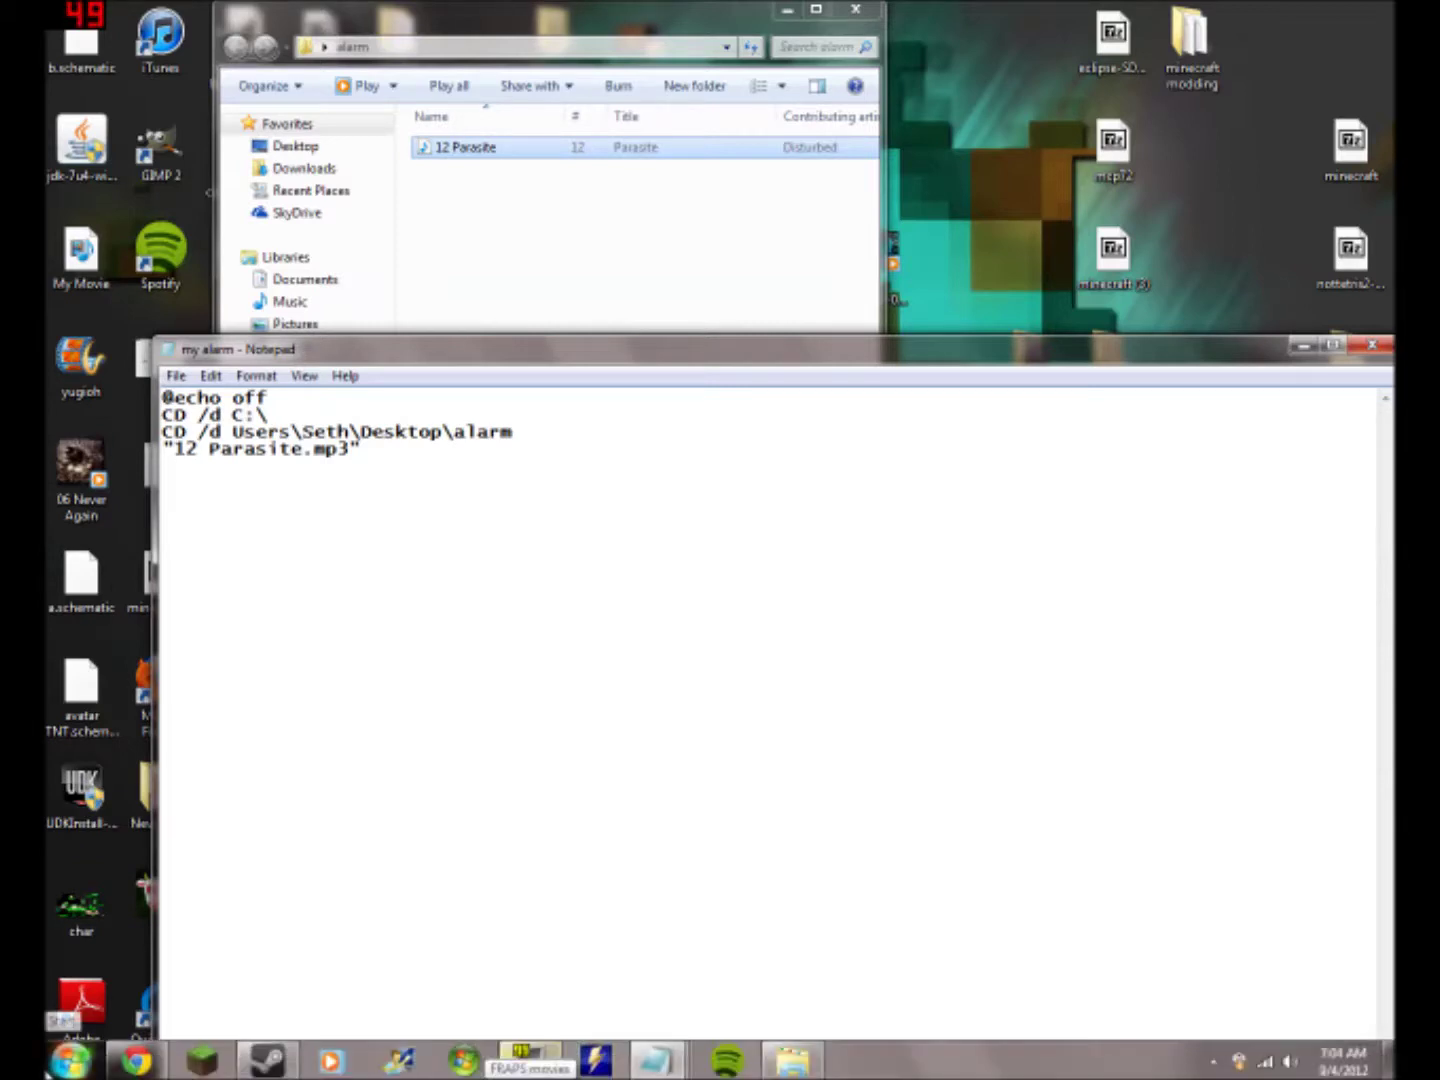
Step: Switch Control Panel to Category view and launch Task Scheduler from System and Security > Administrative Tools
left_click(62, 1062)
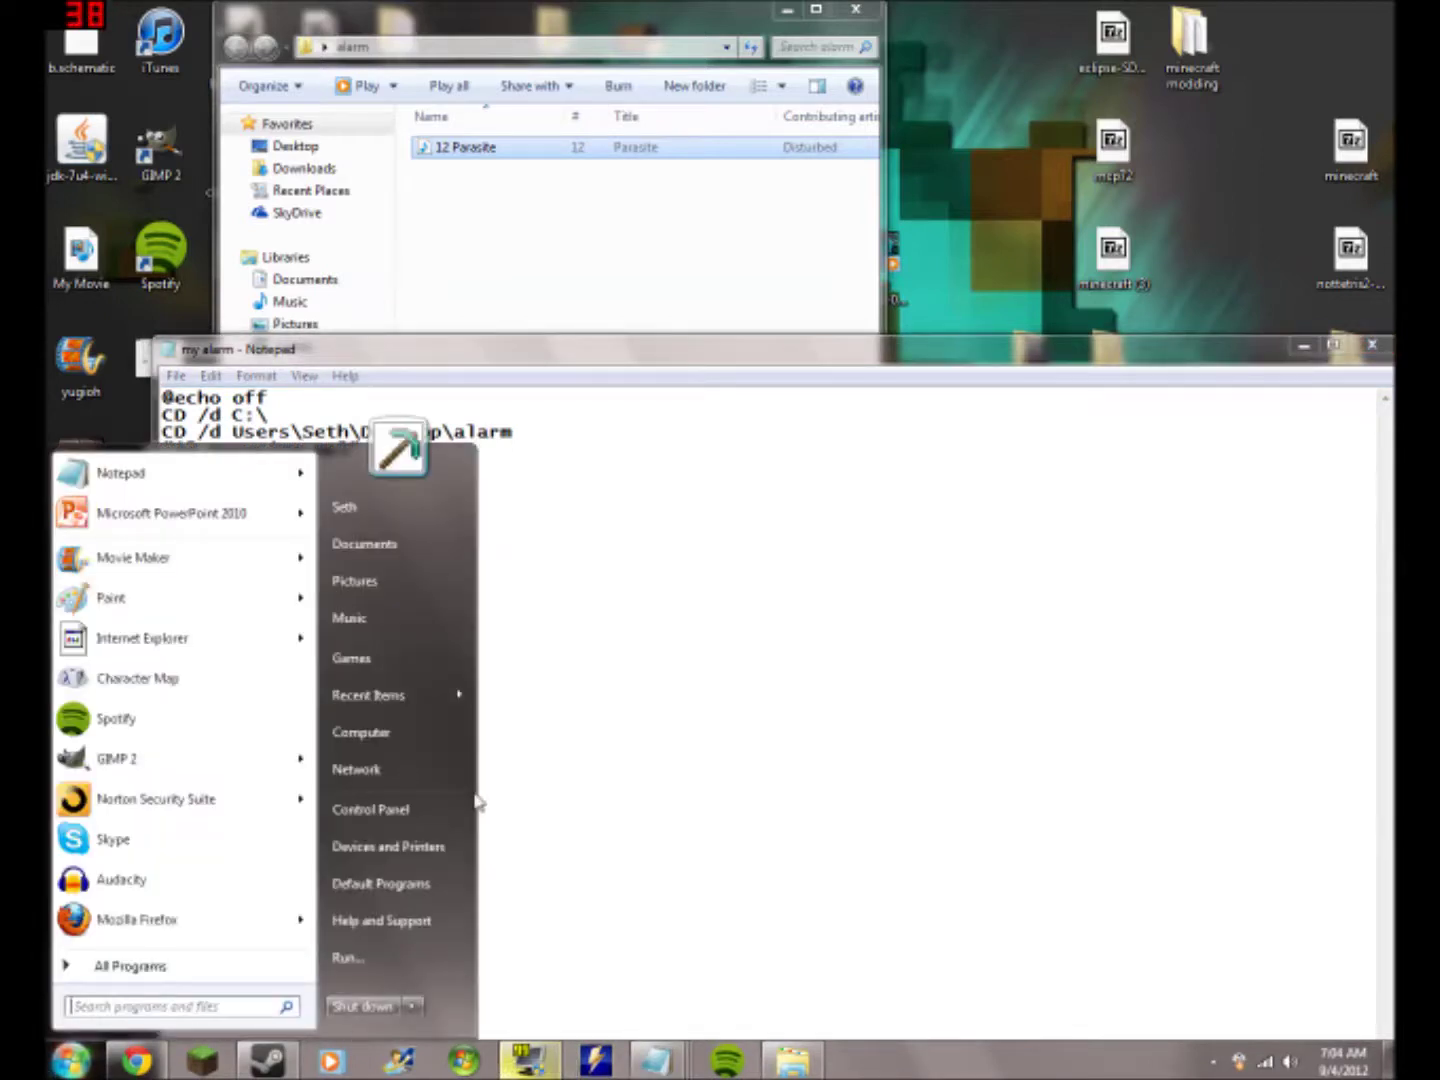
left_click(370, 808)
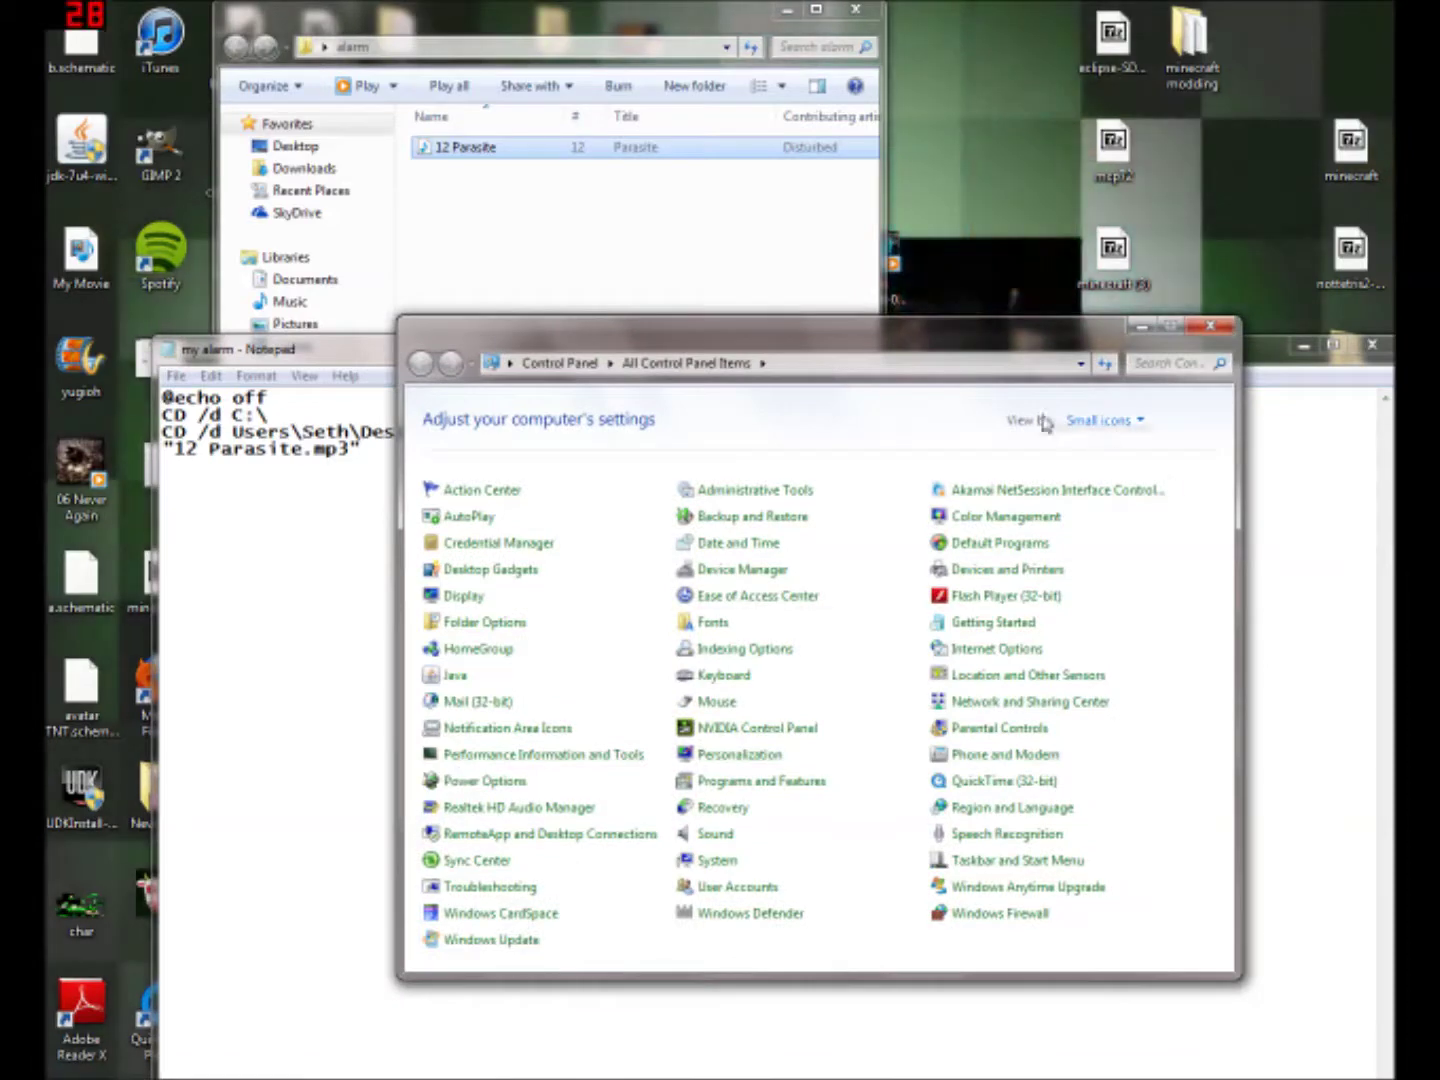
left_click(1105, 419)
left_click(1110, 446)
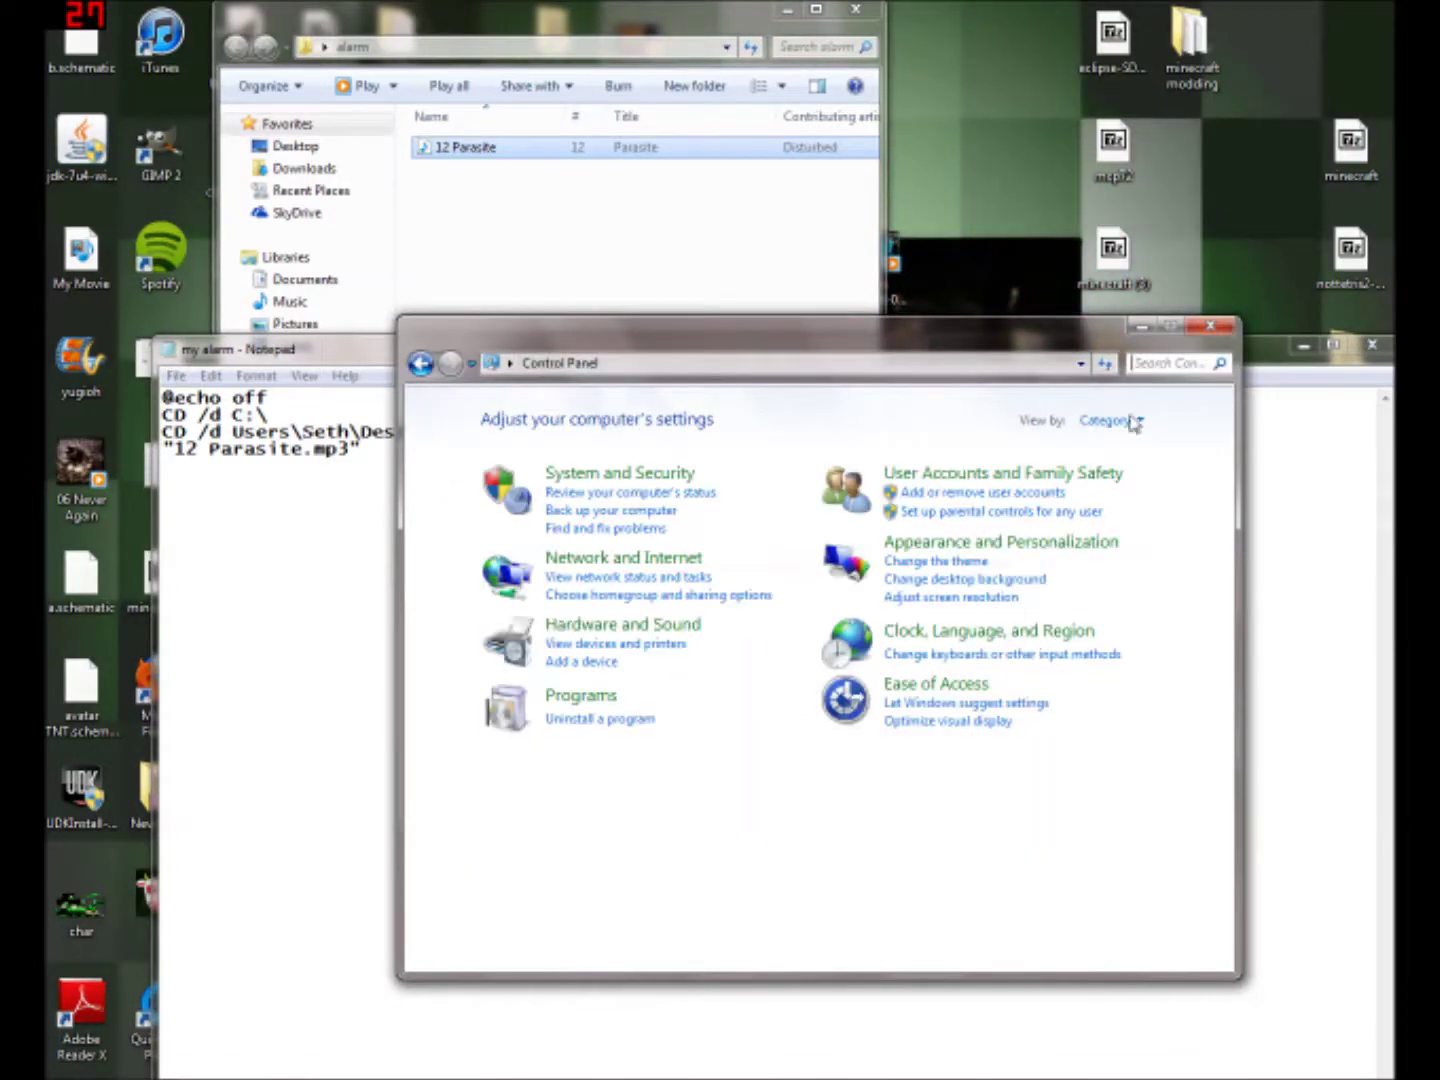
left_click(681, 472)
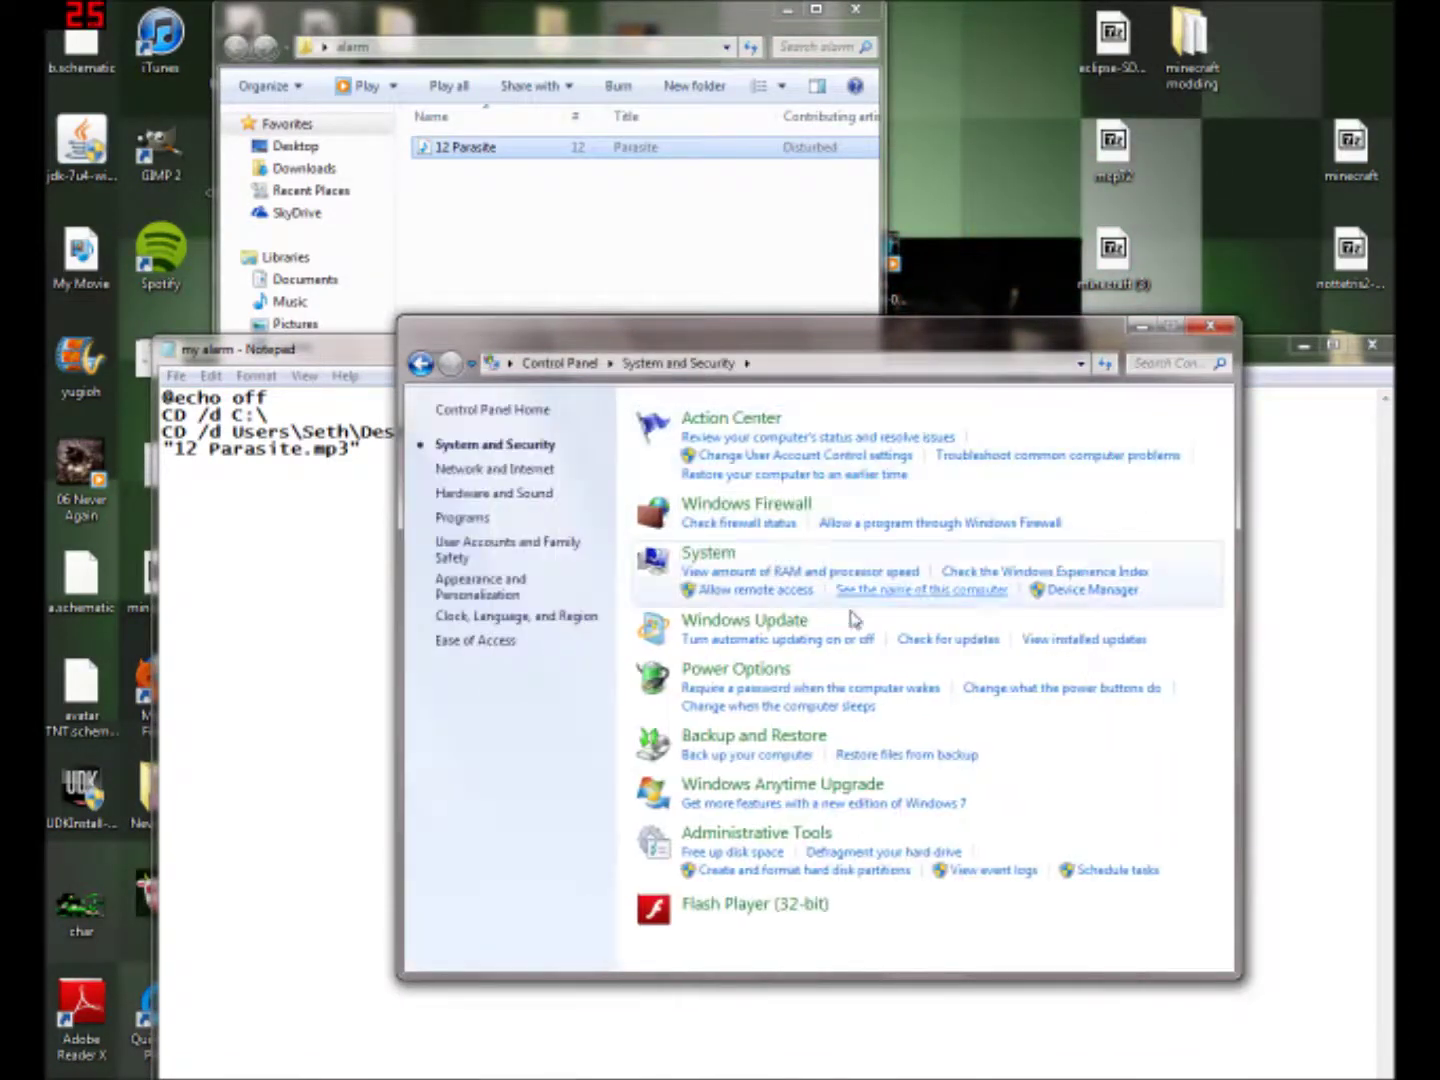
left_click(745, 832)
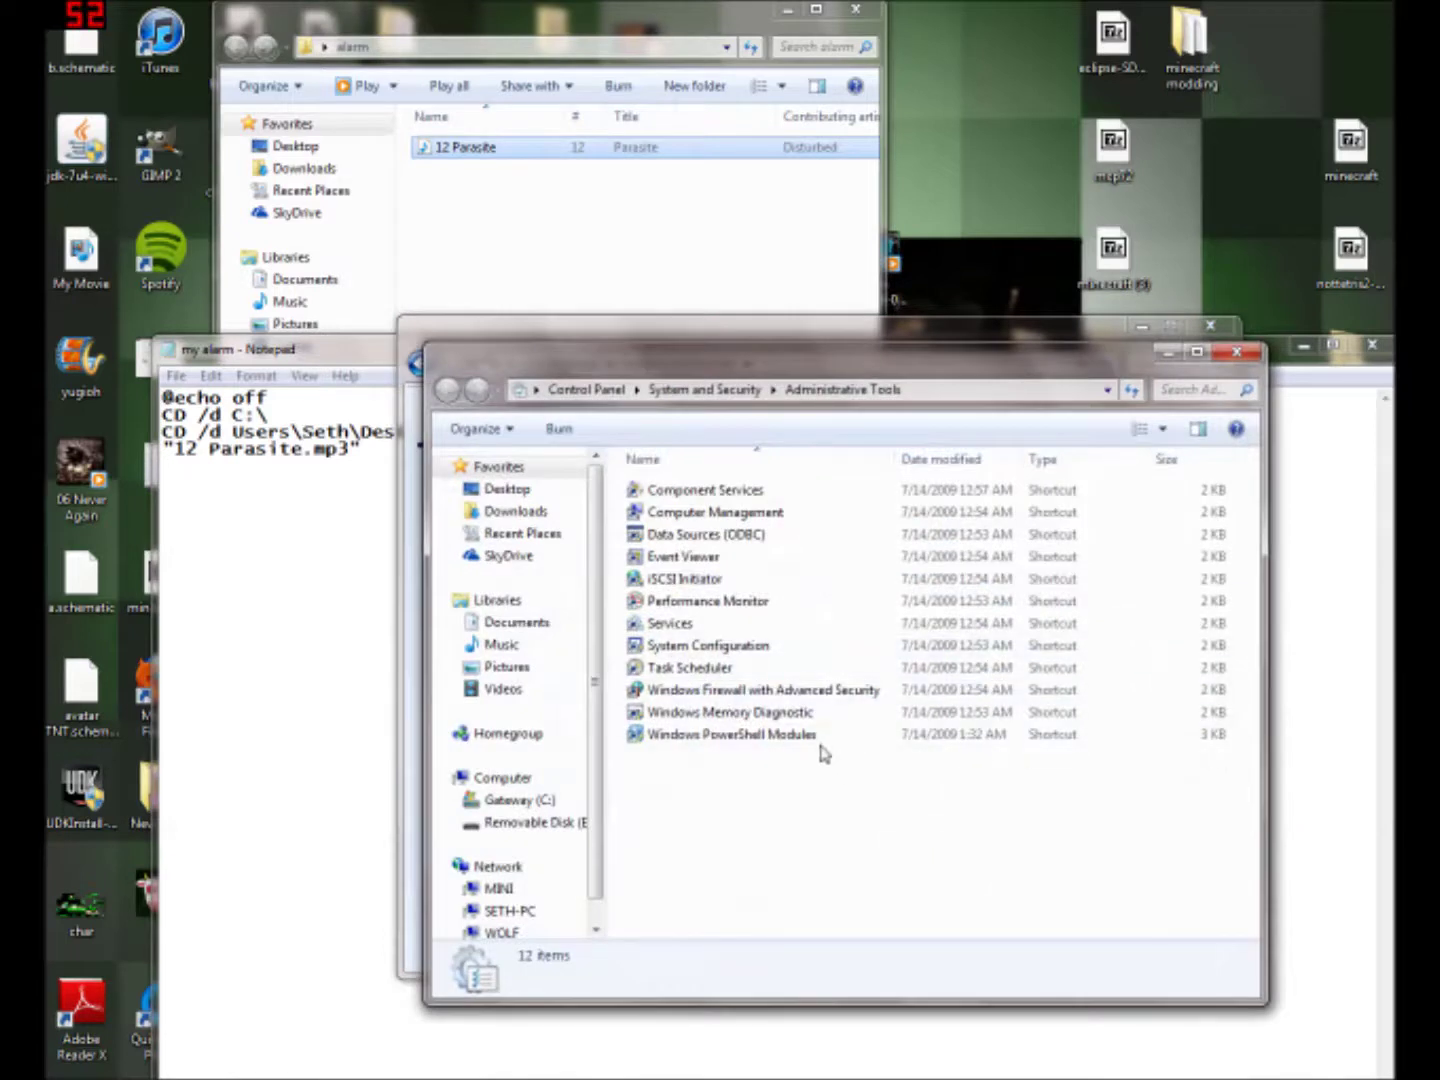
mouse_move(870, 1076)
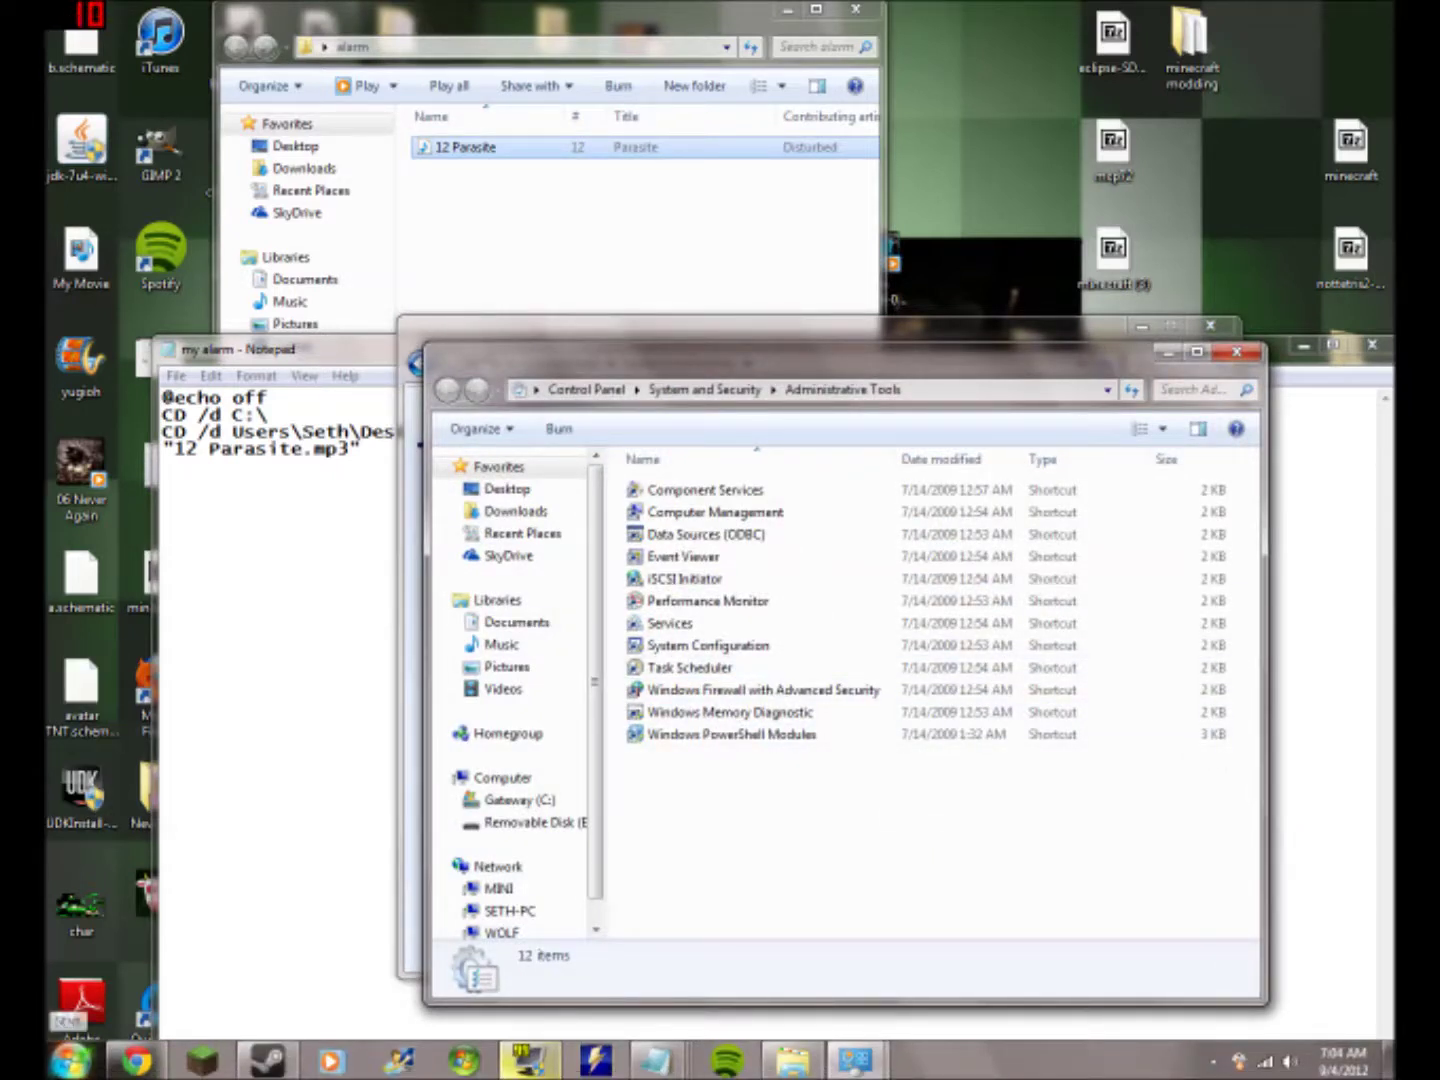
left_click(50, 1062)
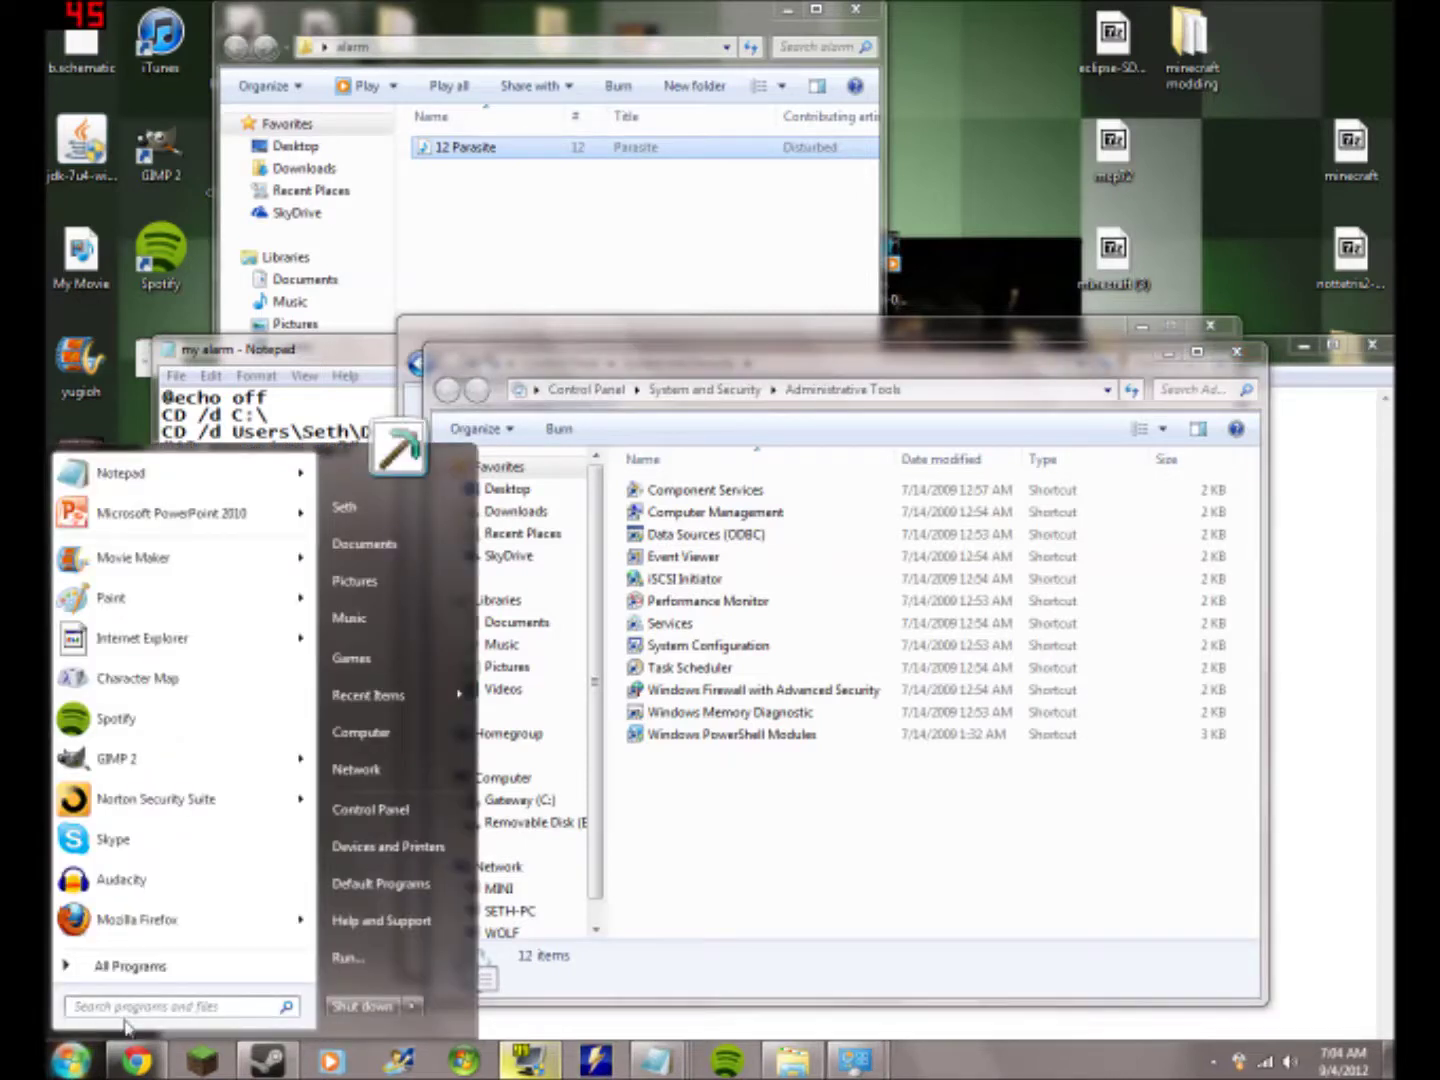
left_click(70, 1060)
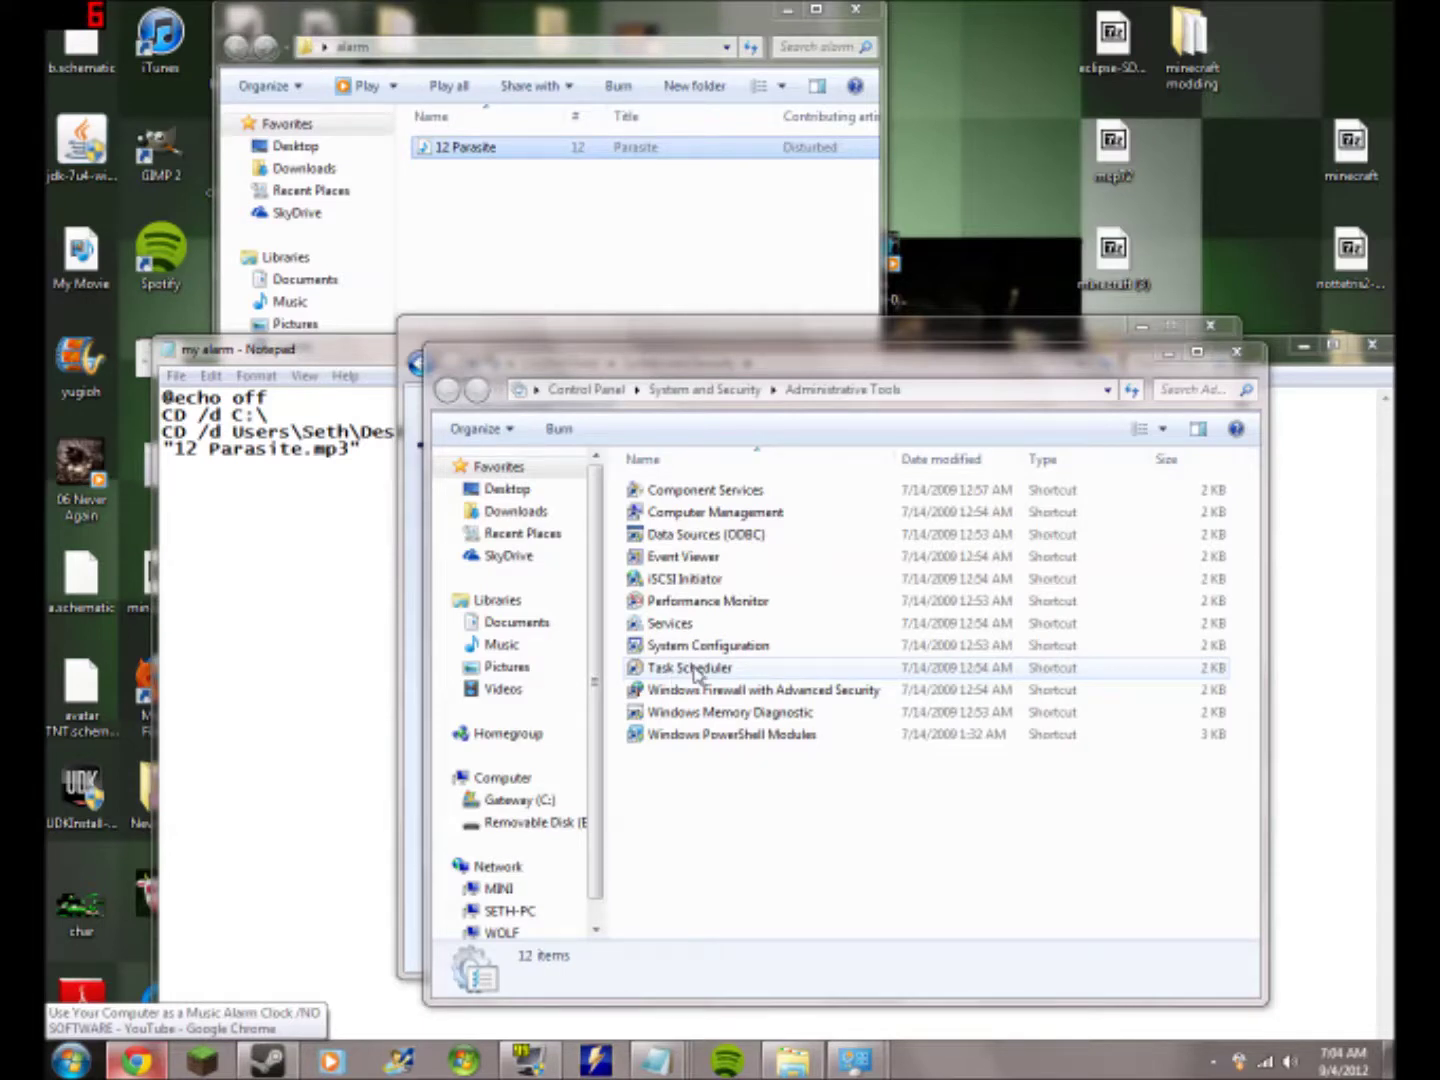
double_click(762, 669)
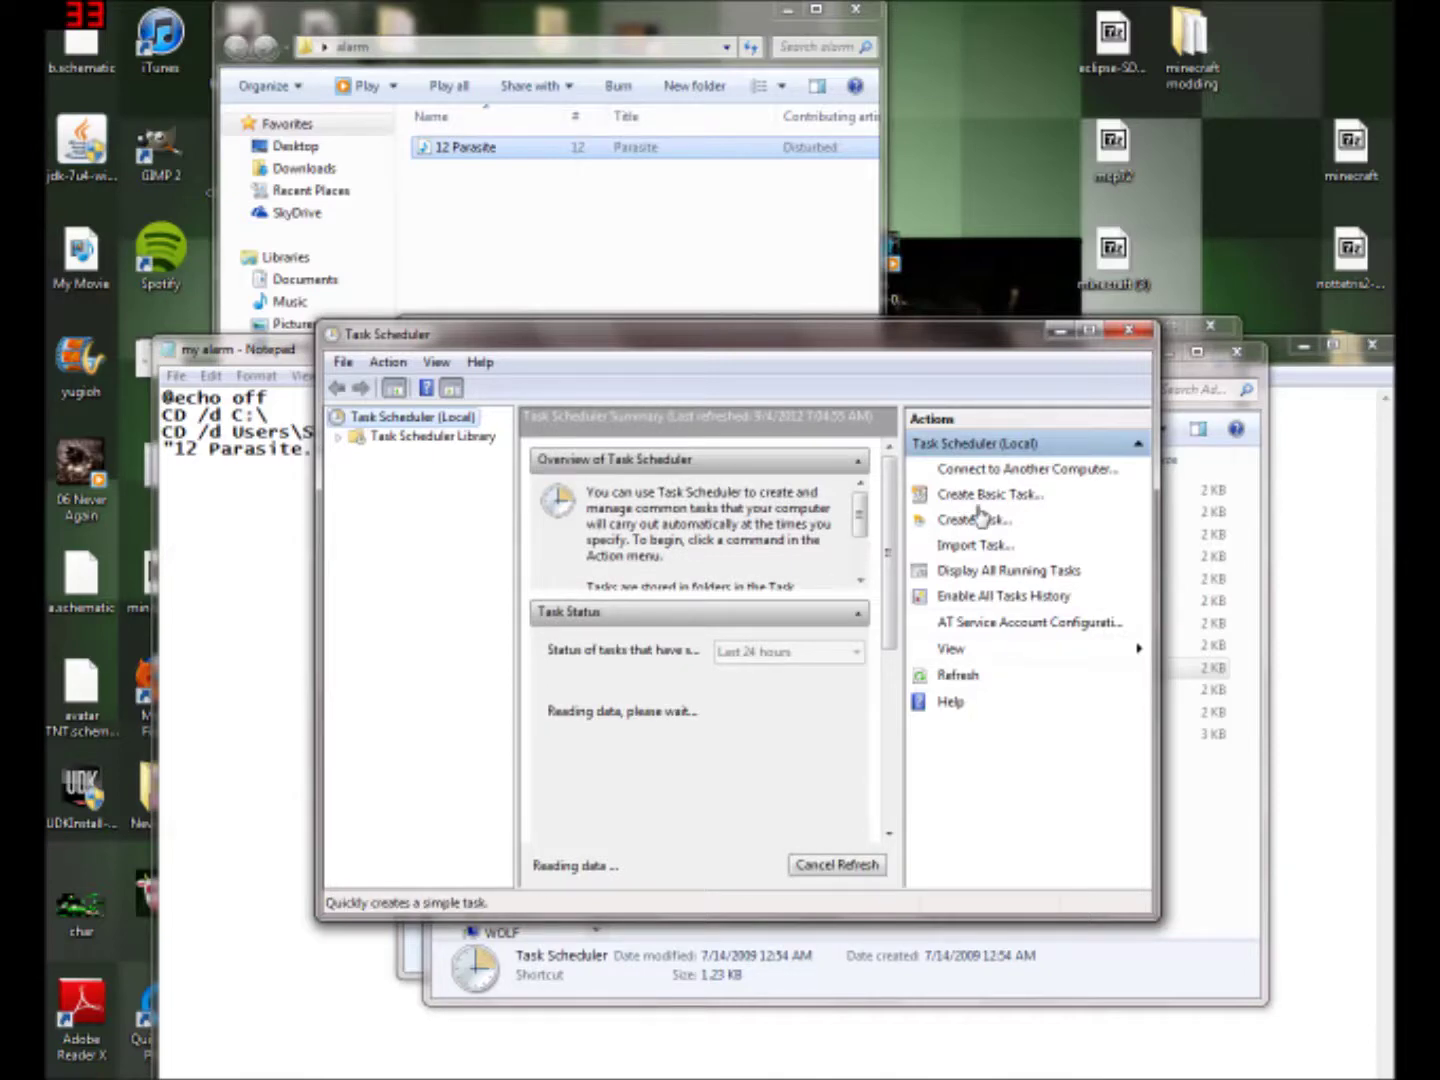
Step: Start a basic task named 'my freaking alarm' and advance to the trigger choice
left_click(977, 498)
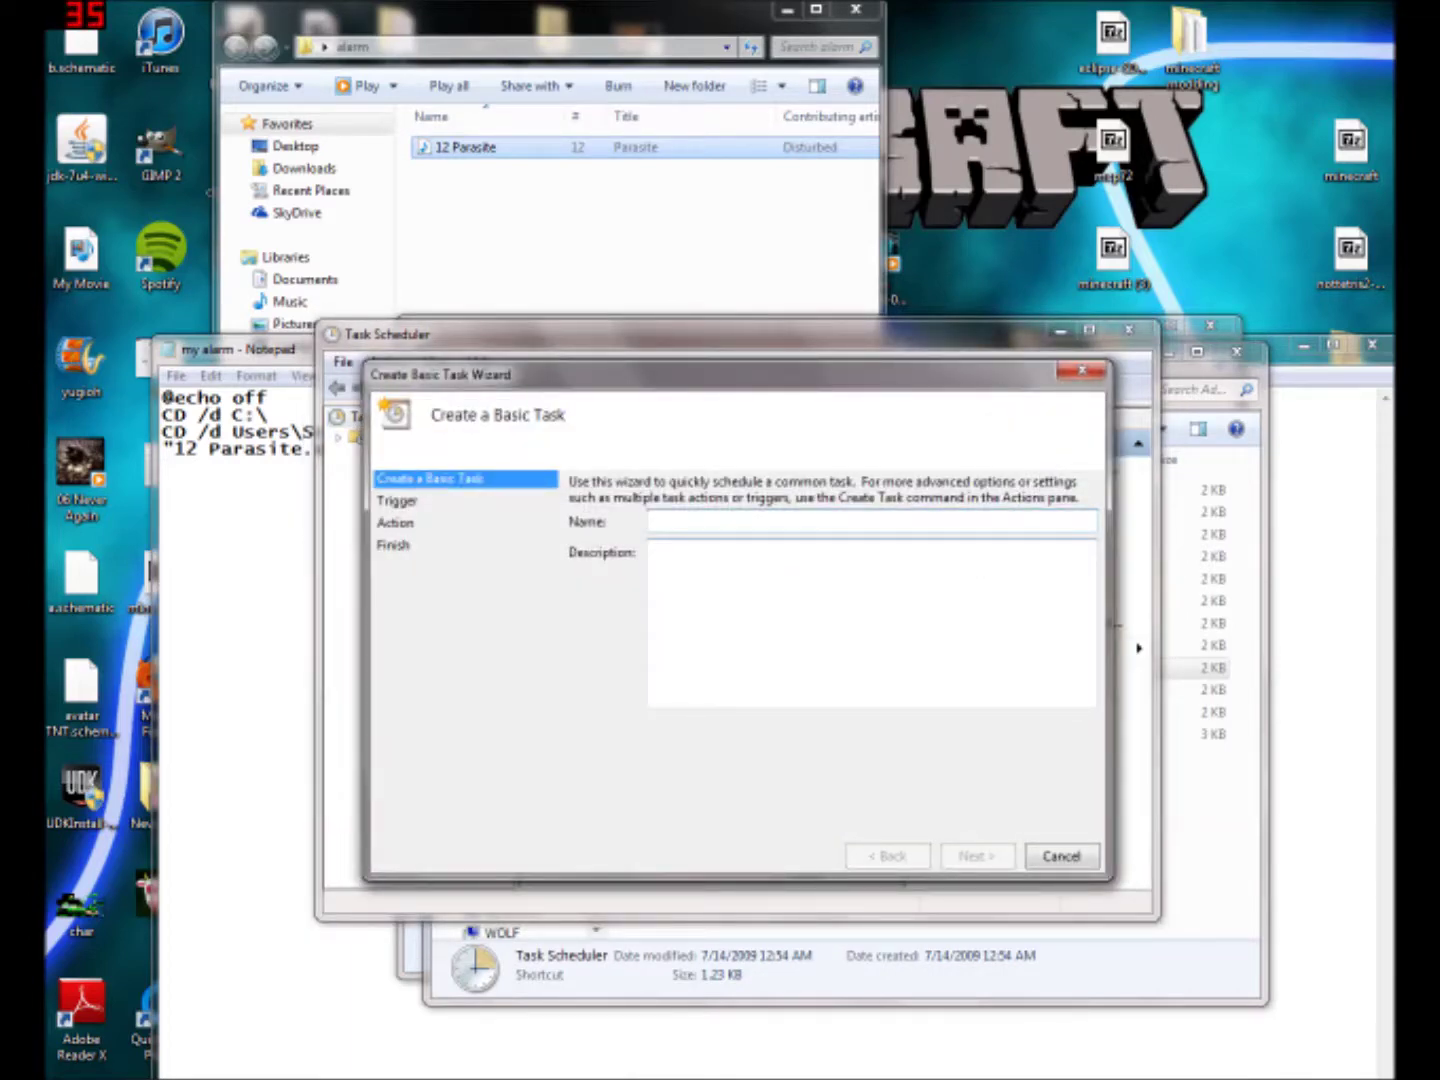
type("my freaking alarm")
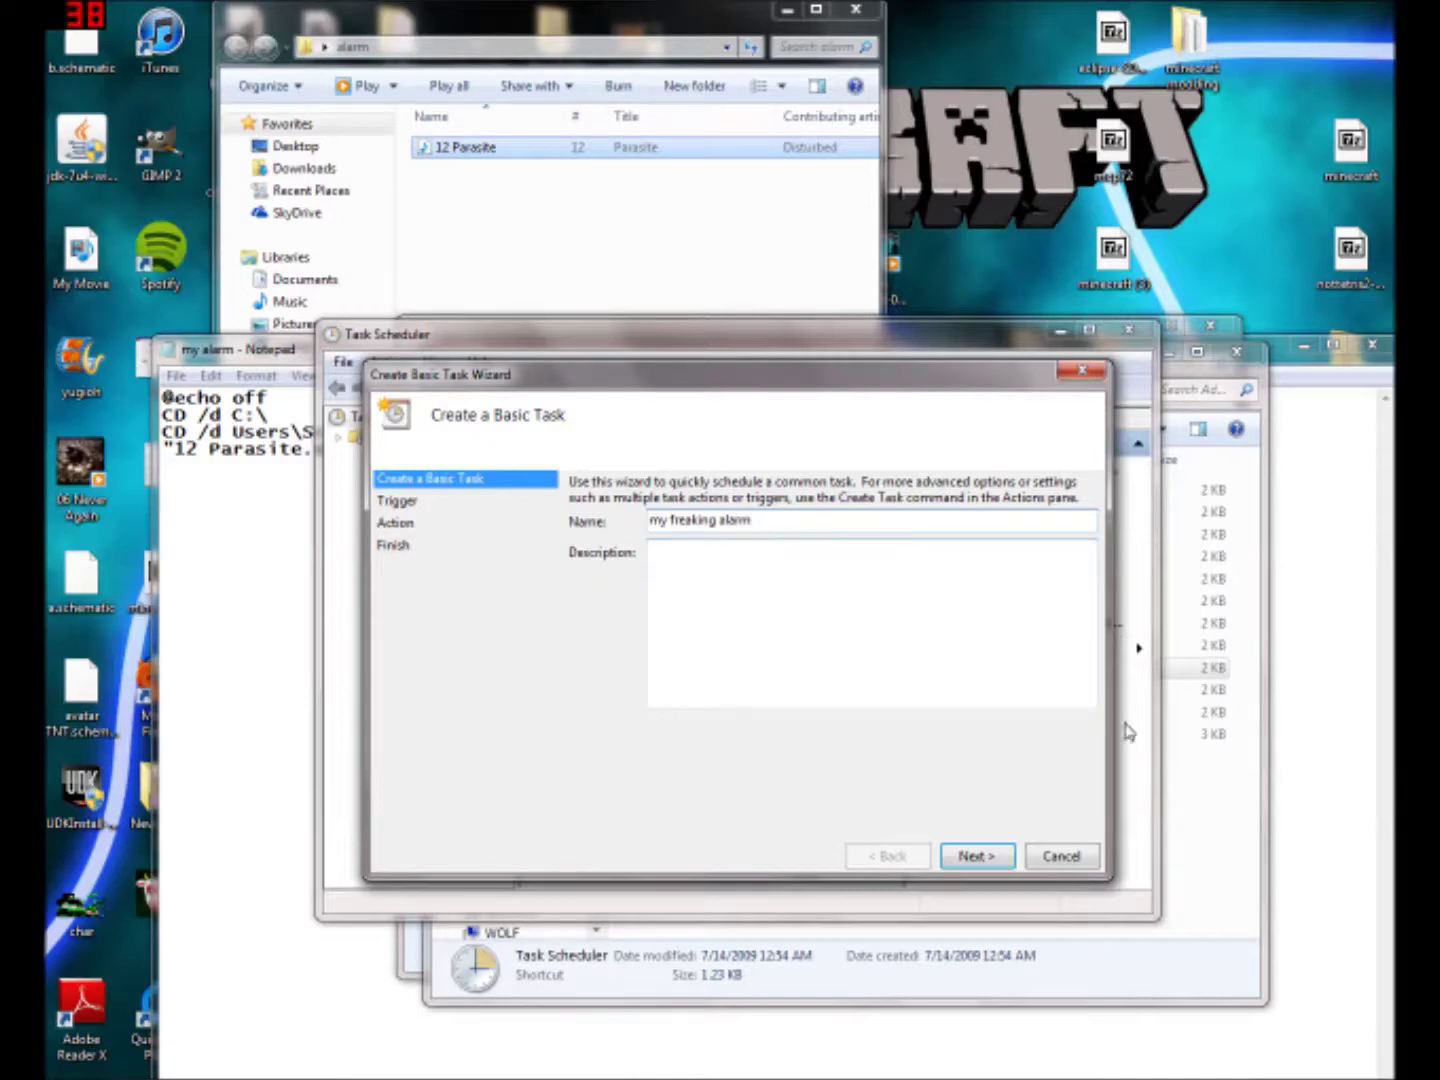
left_click(975, 857)
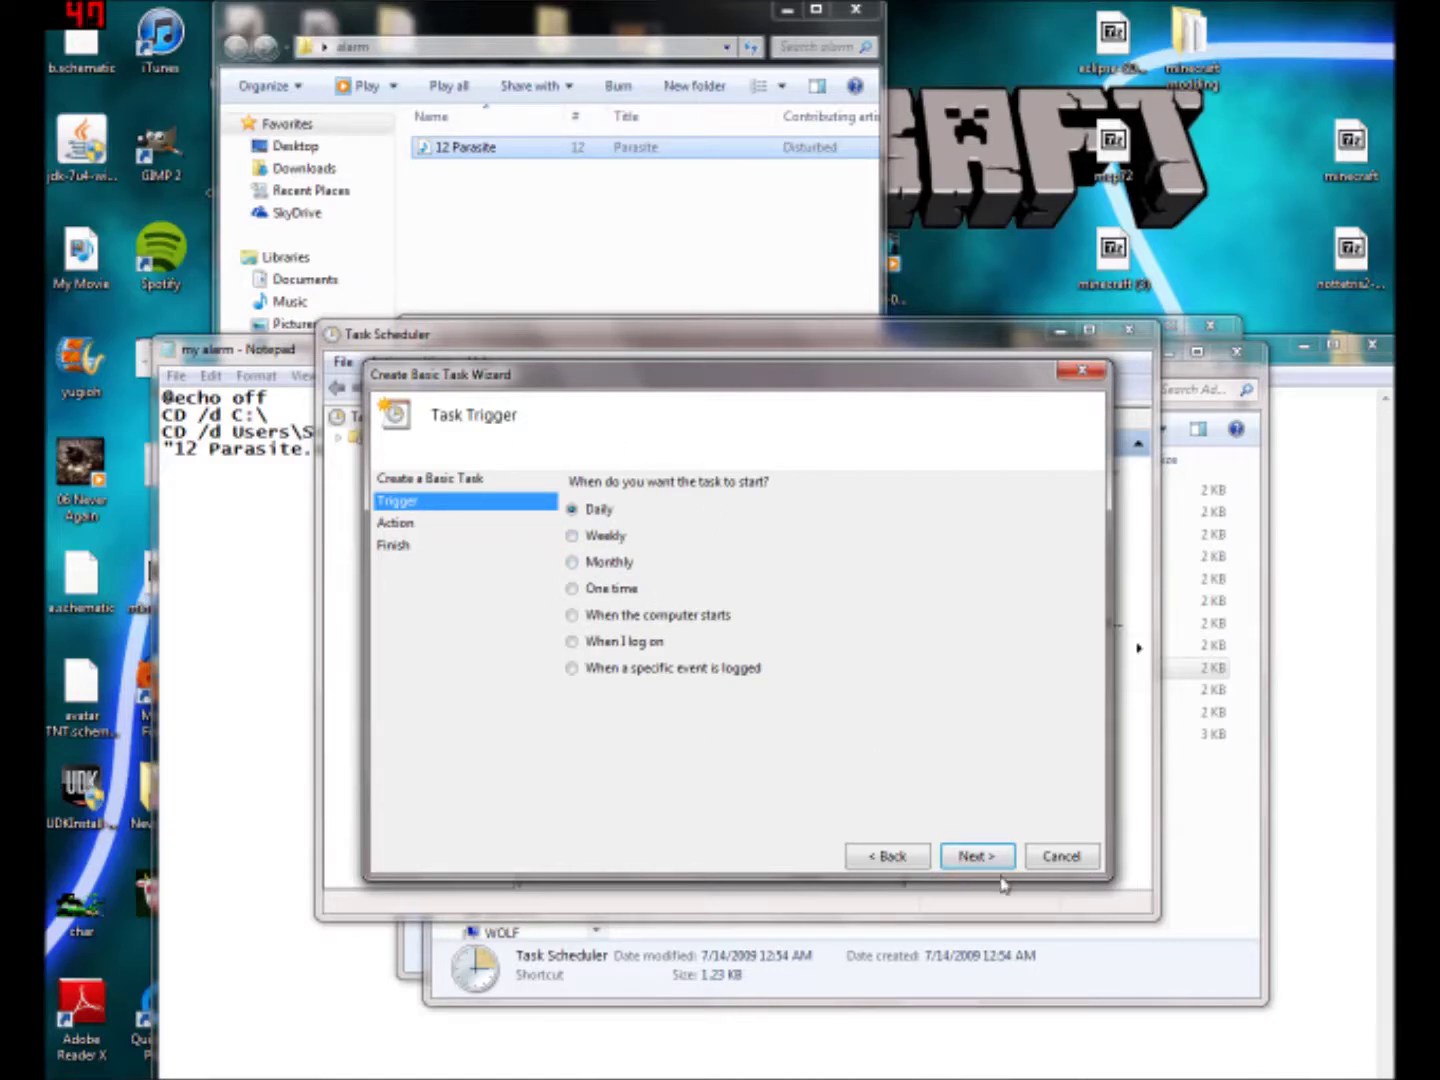
Step: Accept the Daily trigger and adjust the start time's hour and minutes, recurring every 1 day
left_click(977, 856)
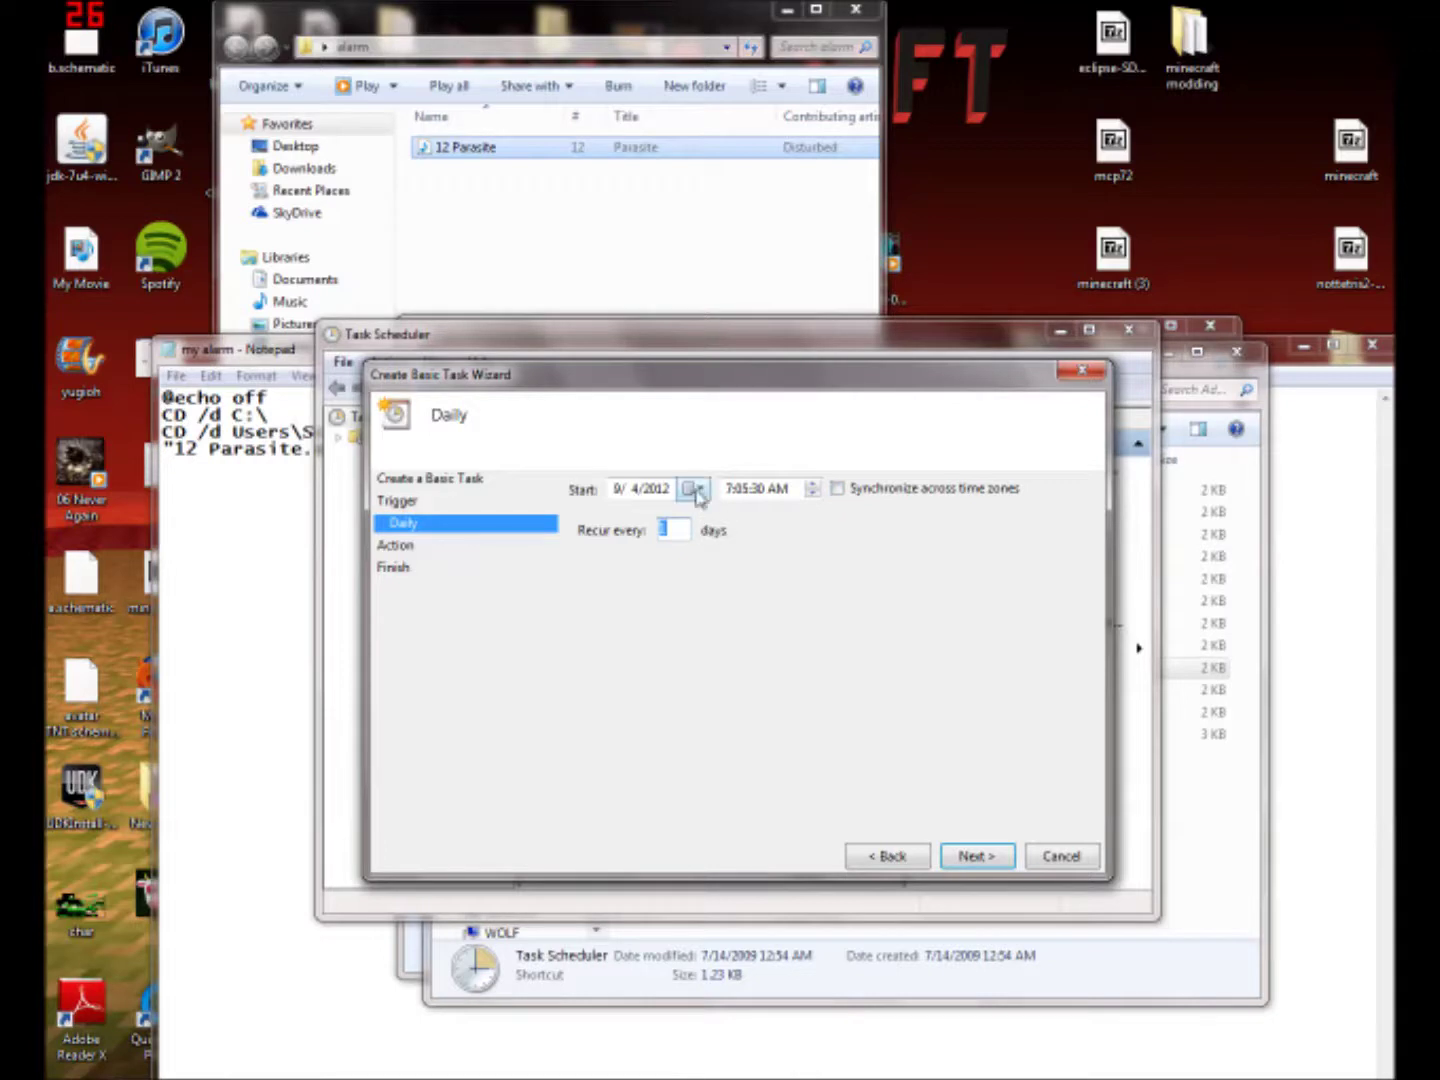
mouse_move(1237, 1076)
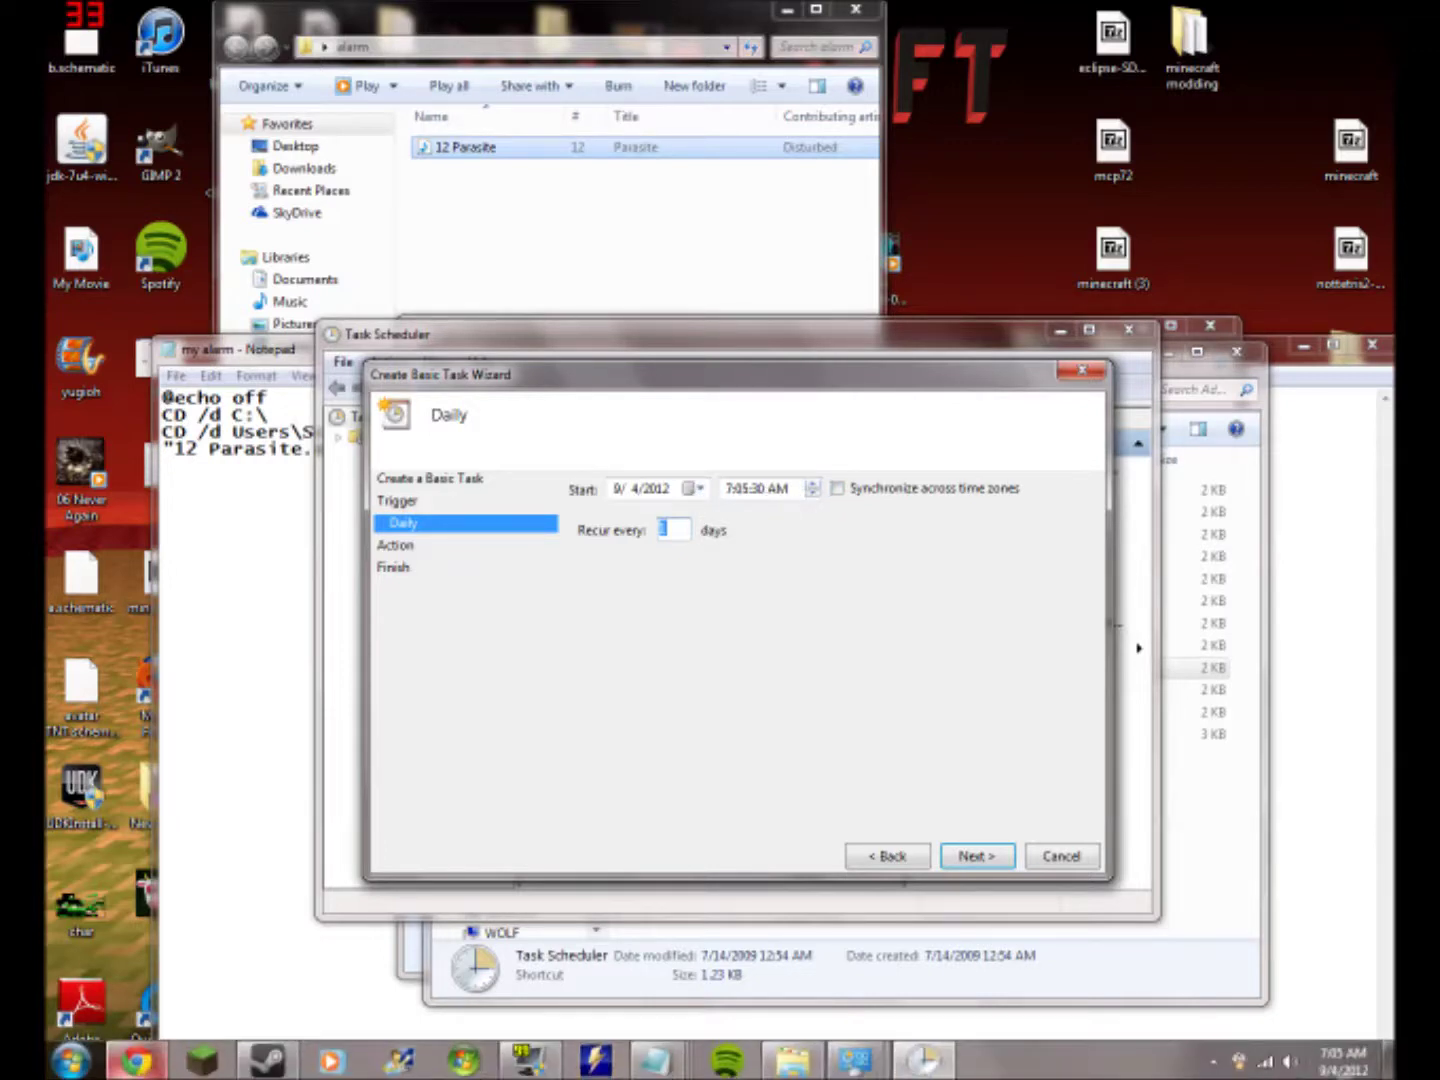
left_click(805, 483)
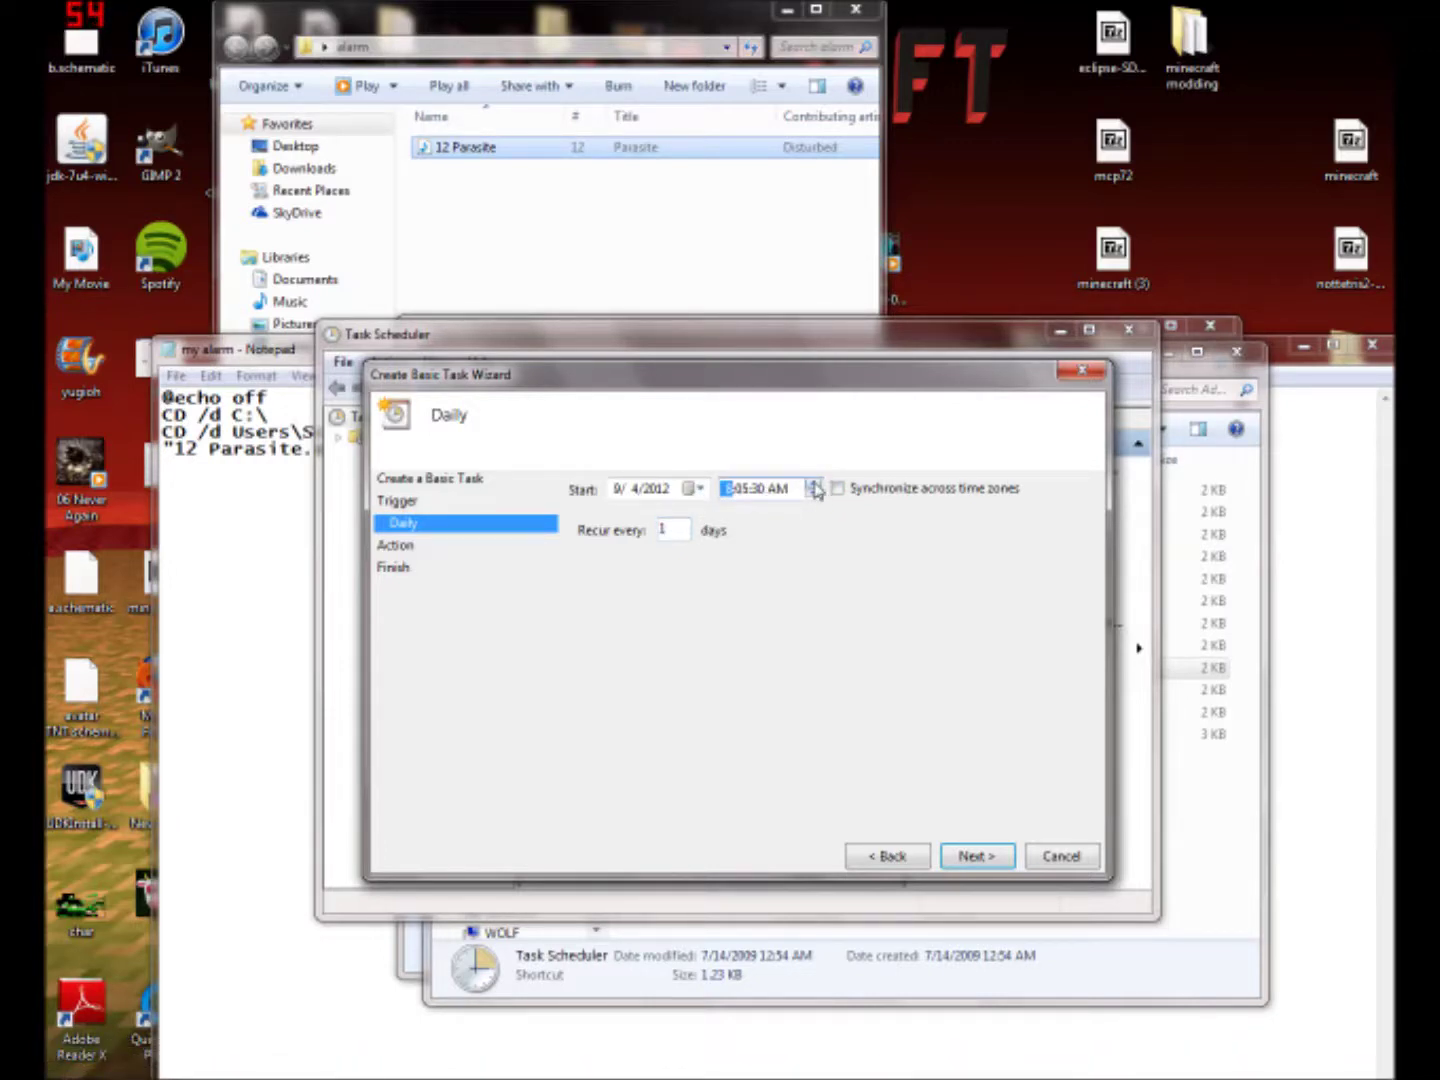
left_click(750, 489)
Step: Advance to the Action step and move the my alarm icon beside the alarm folder
left_click(963, 858)
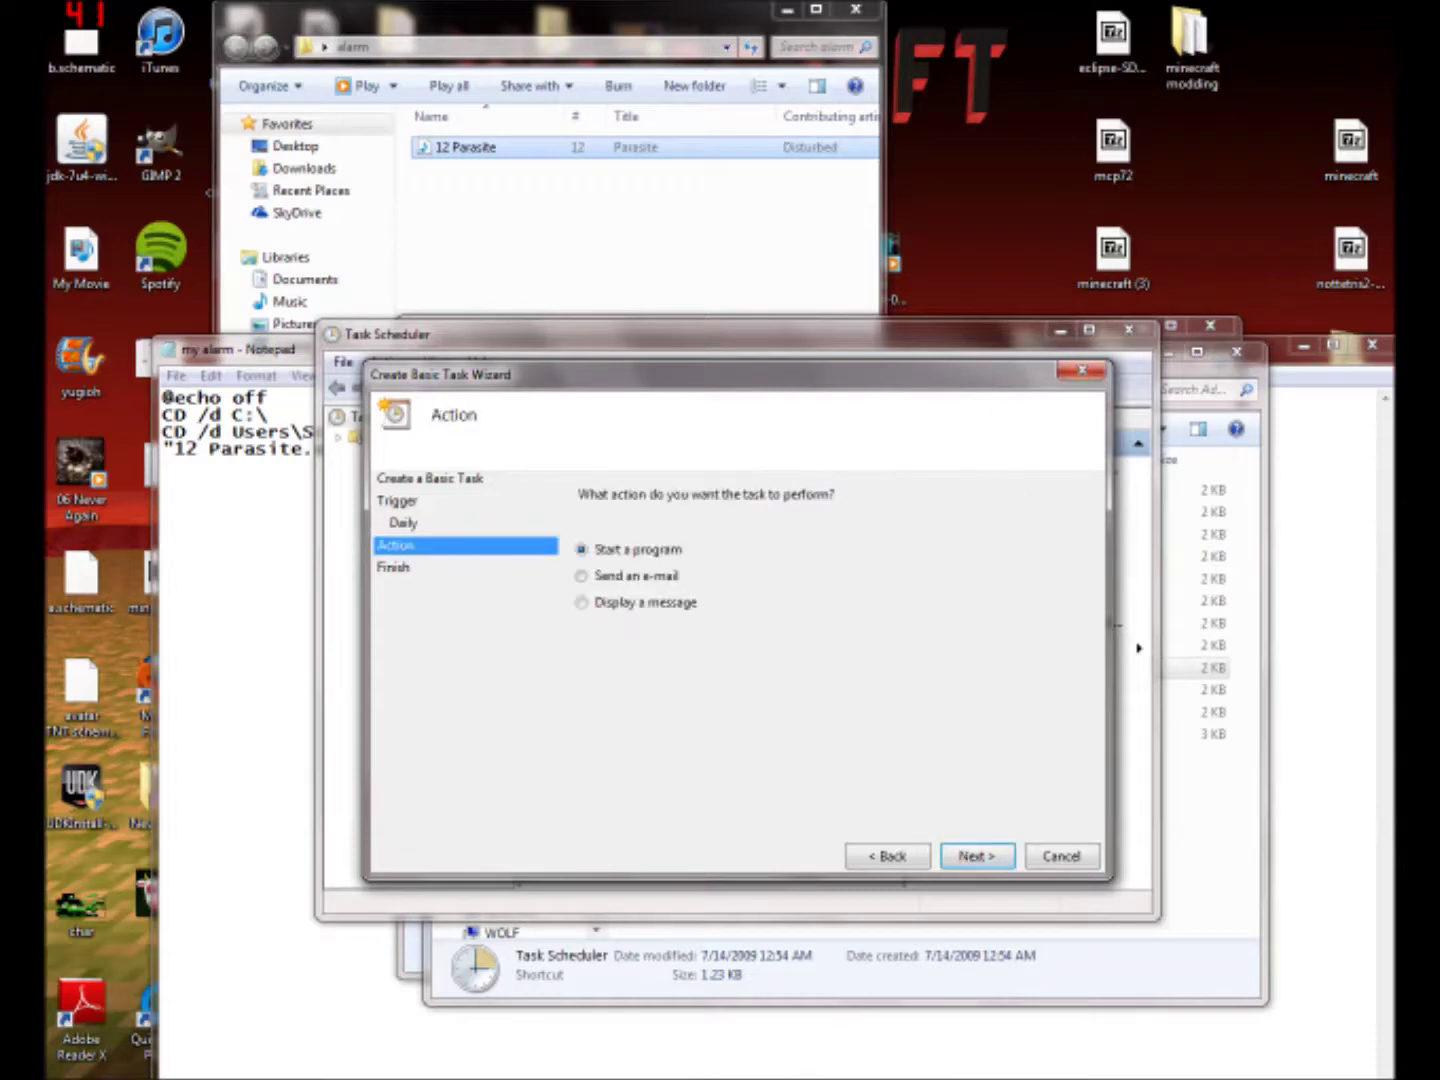
left_click(1390, 1066)
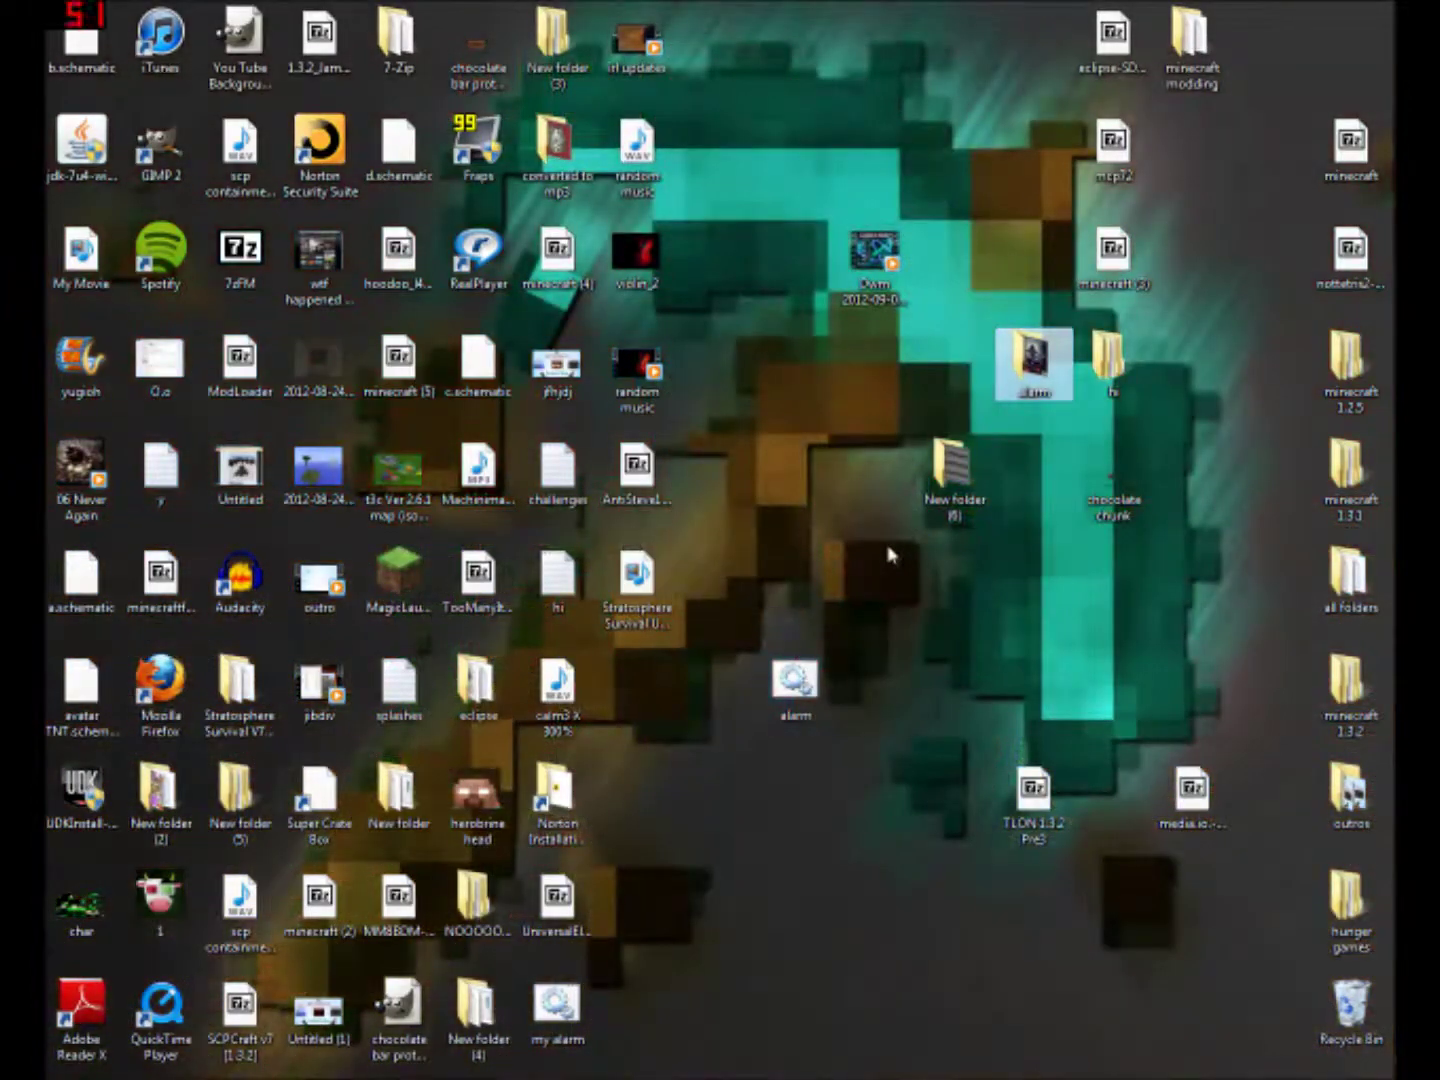
left_click_drag(558, 1039, 812, 823)
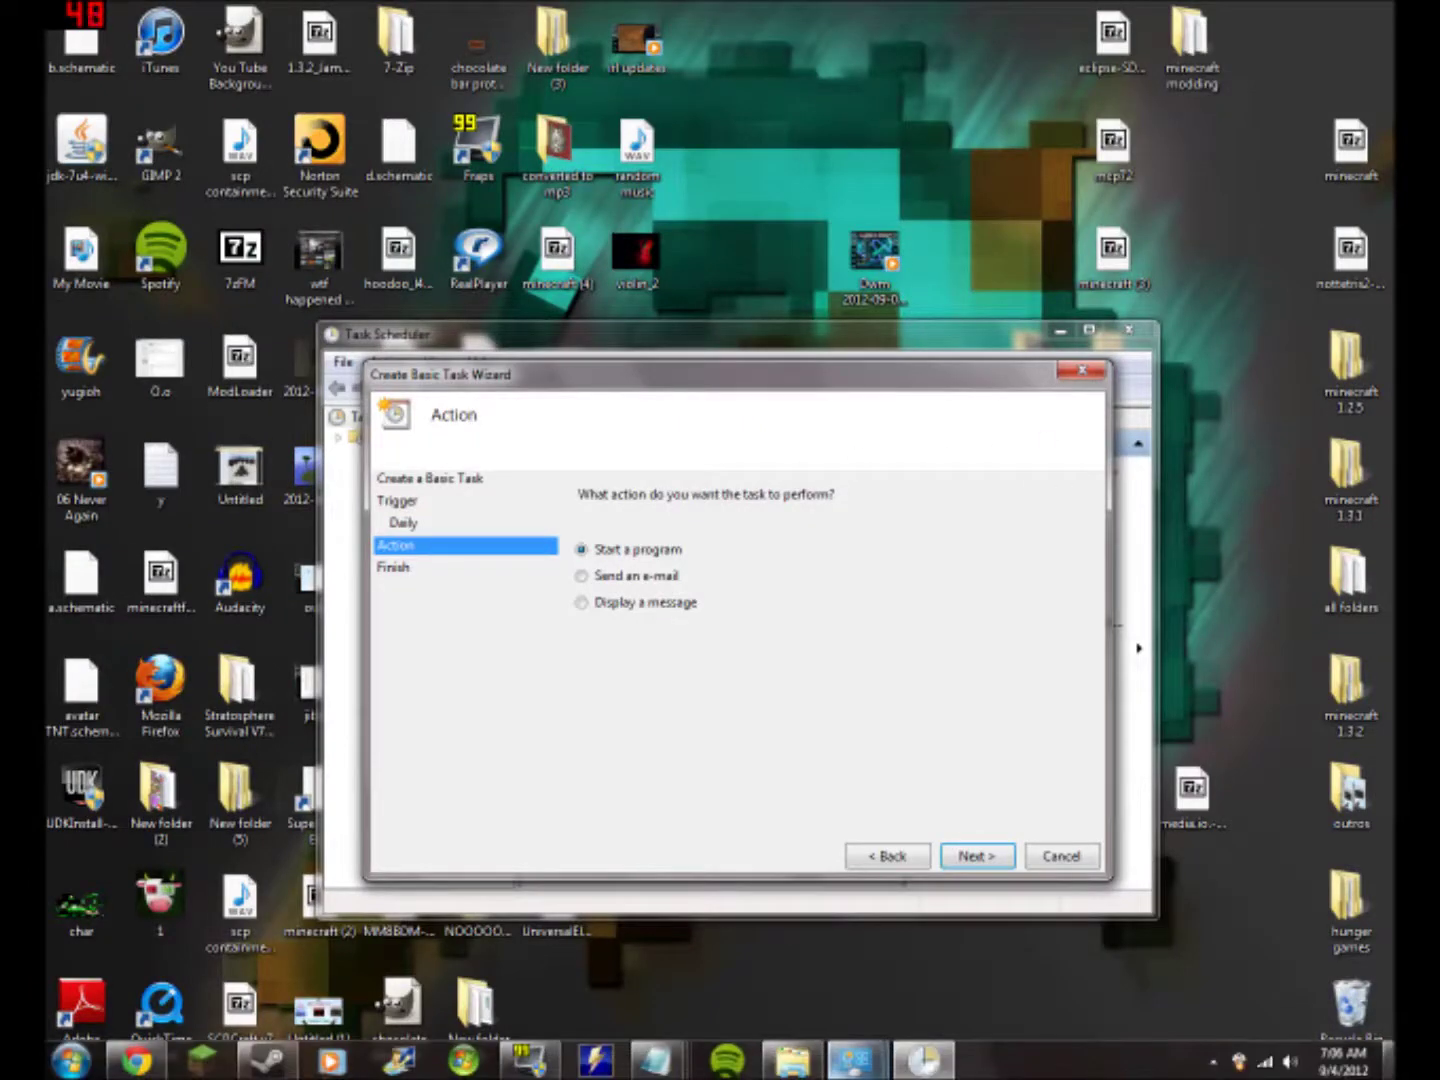
mouse_move(1391, 1062)
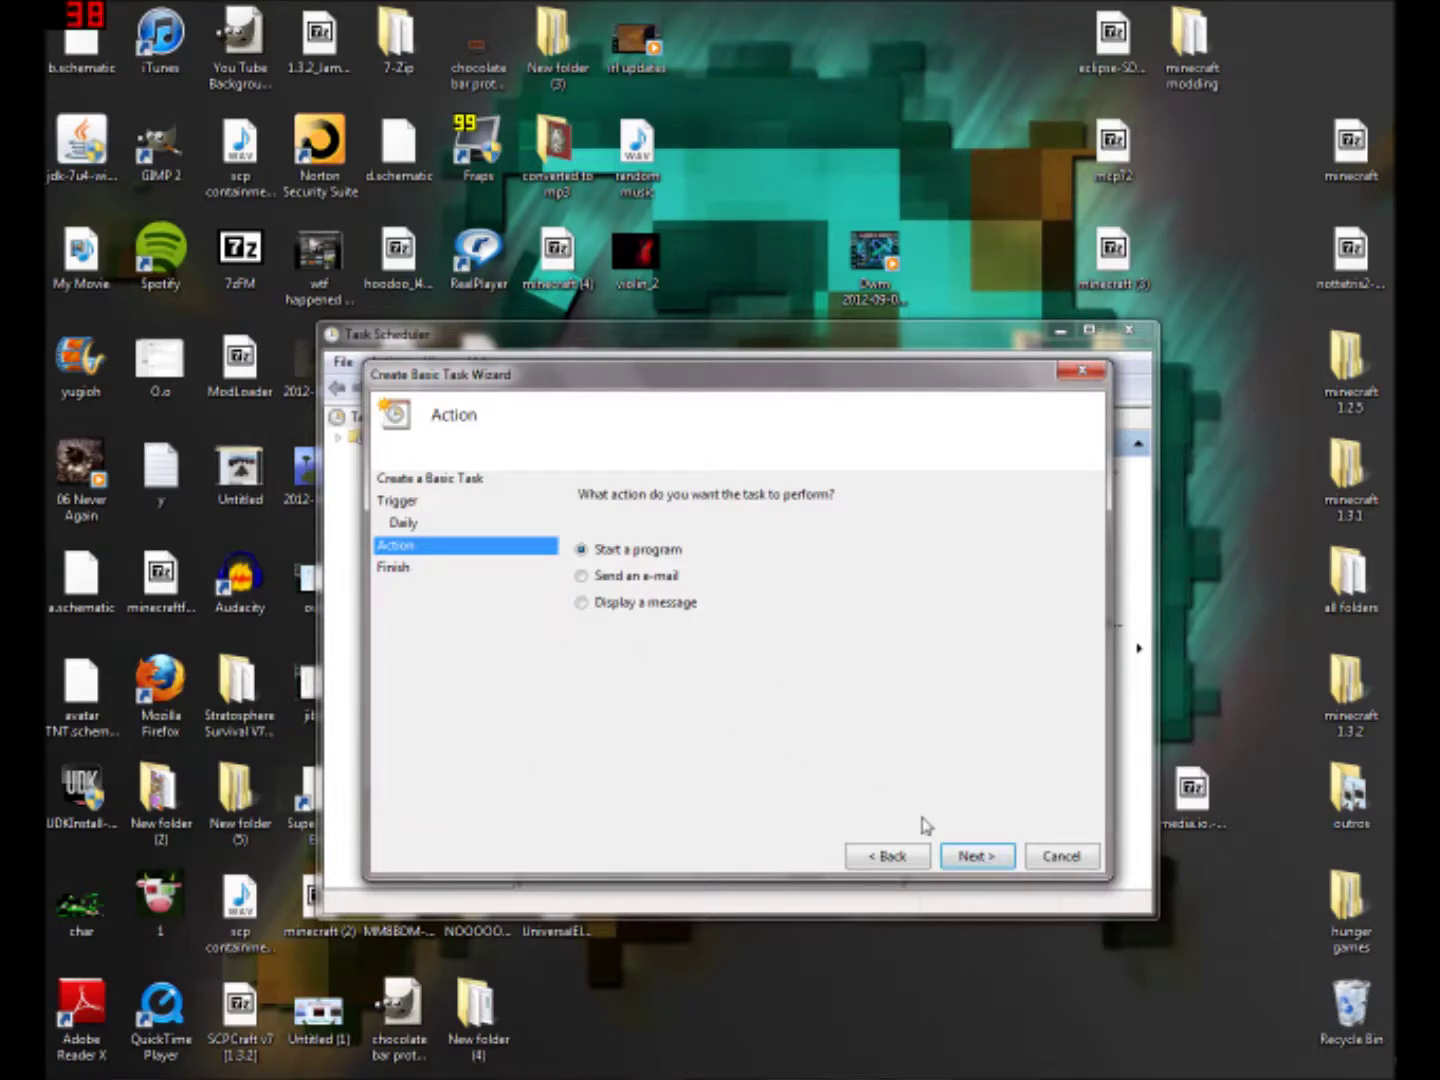
Step: Pick my alarm.bat from the Desktop as the program and finish creating the task
left_click(965, 858)
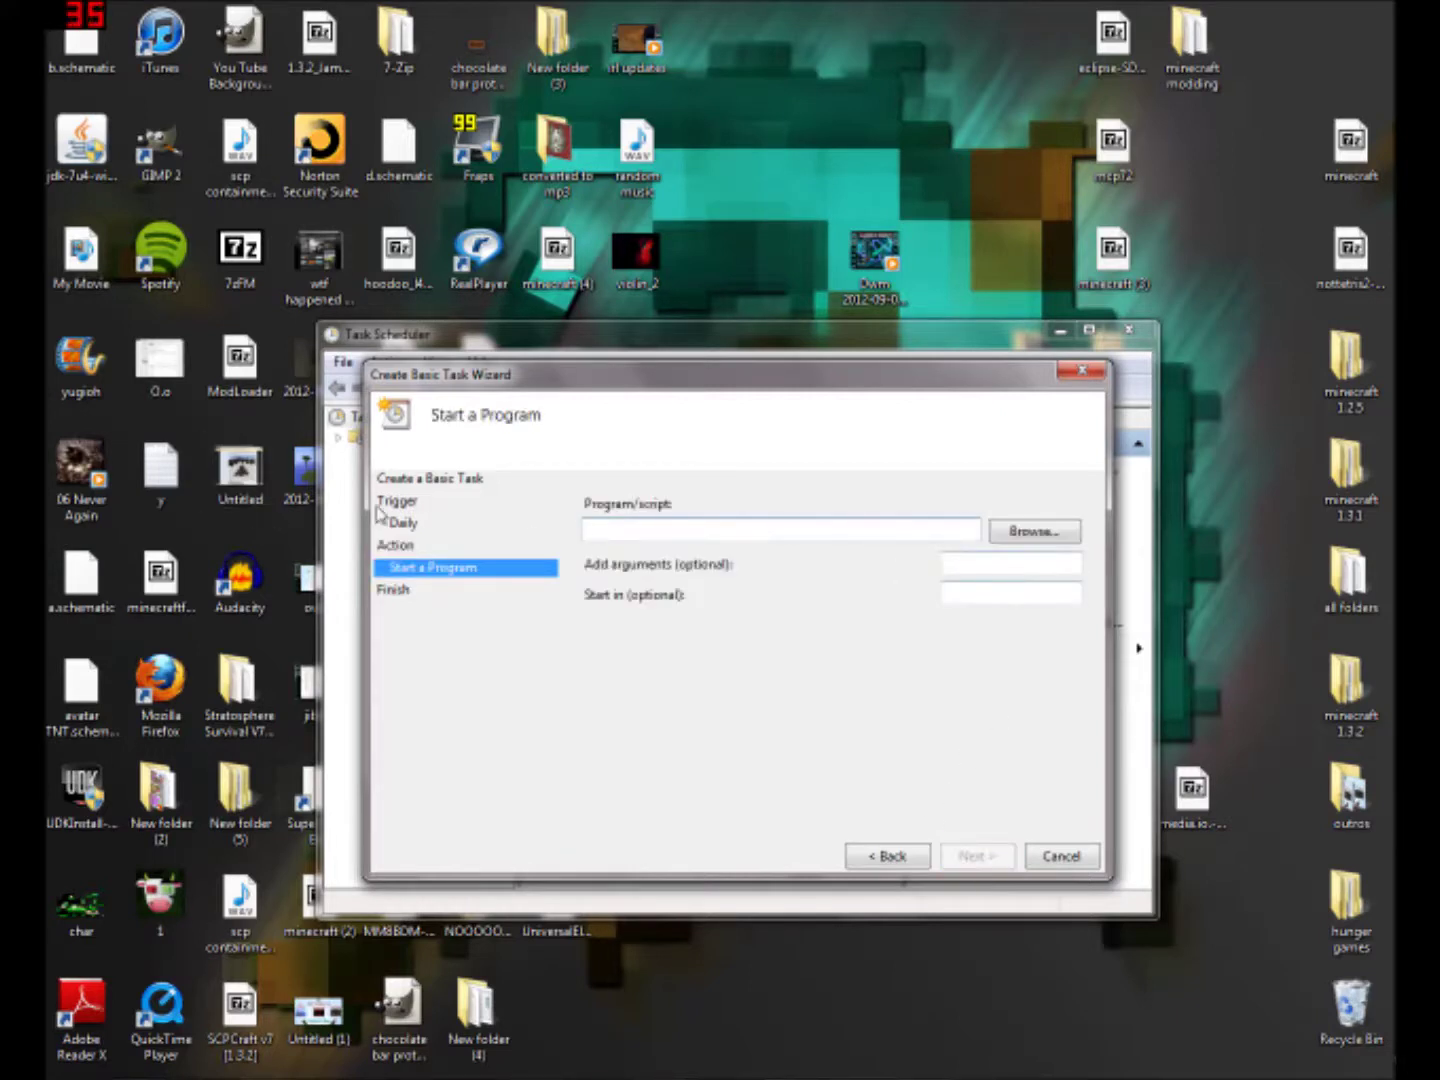
left_click(1035, 534)
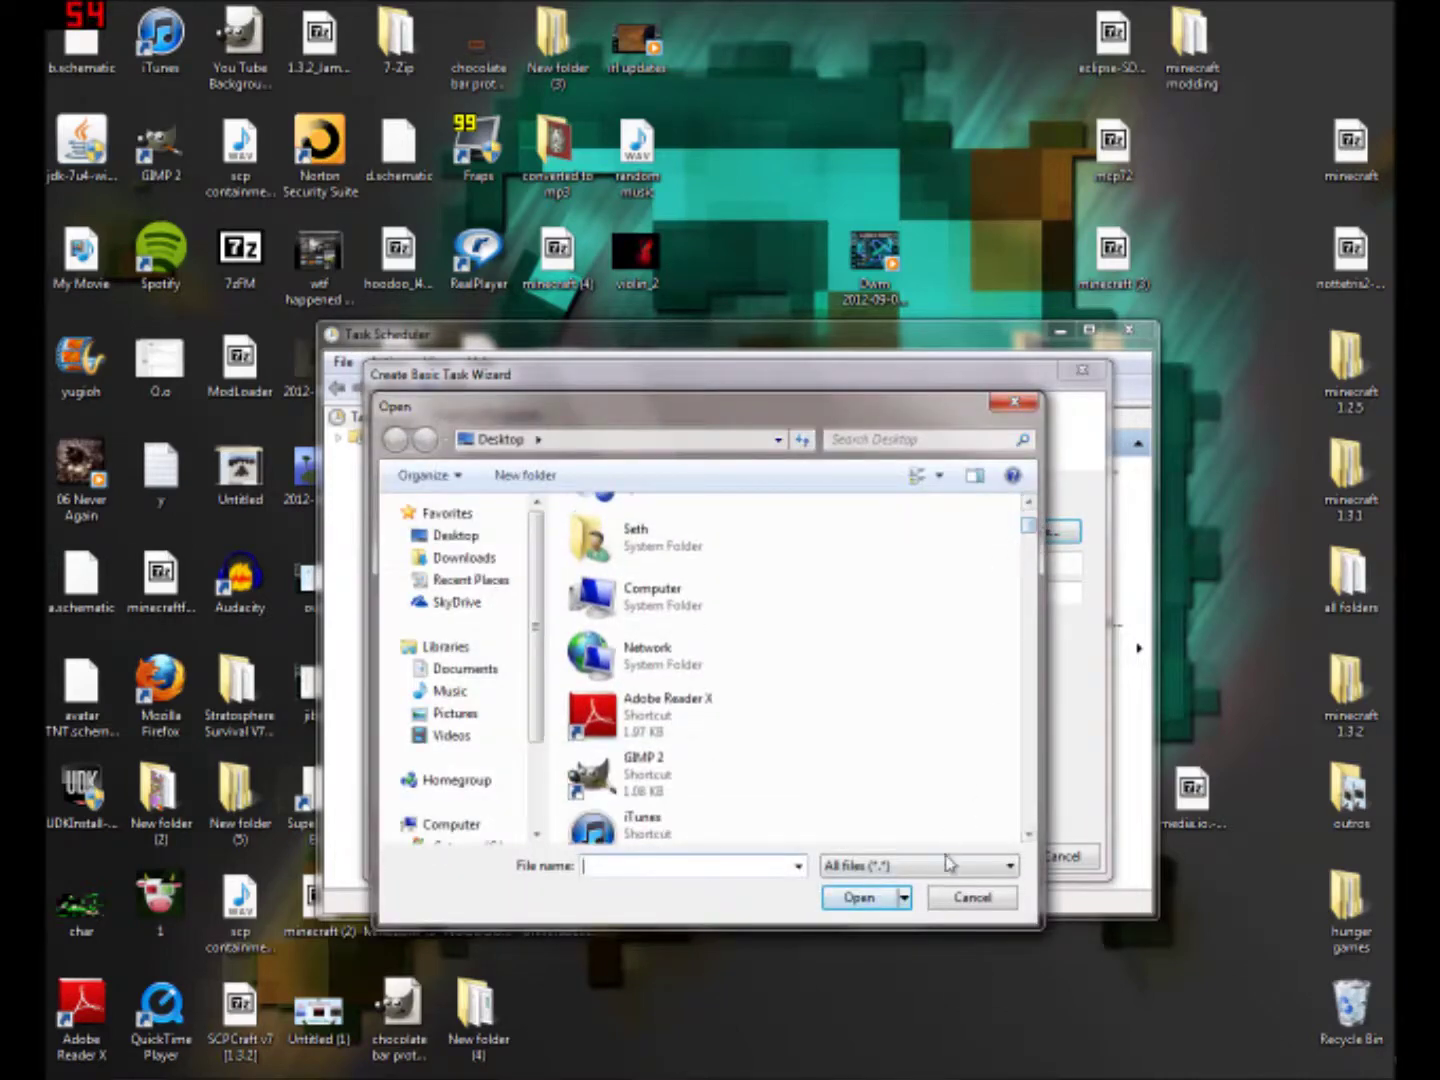
left_click(1011, 866)
left_click(1010, 866)
left_click_drag(1022, 524, 1003, 752)
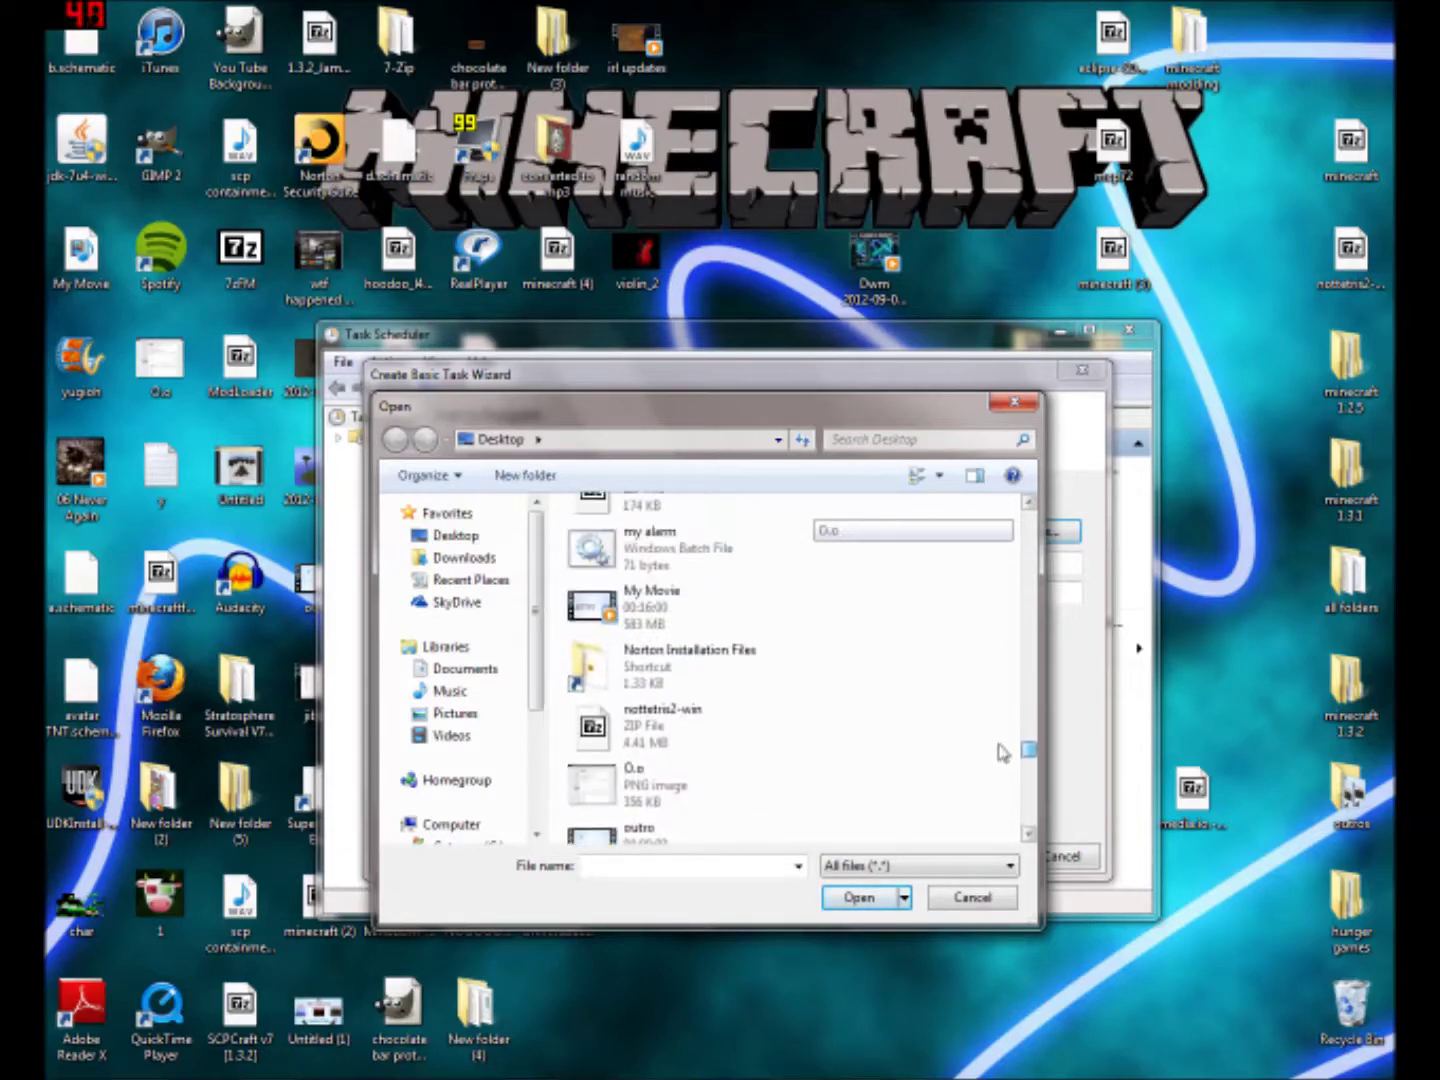
double_click(714, 545)
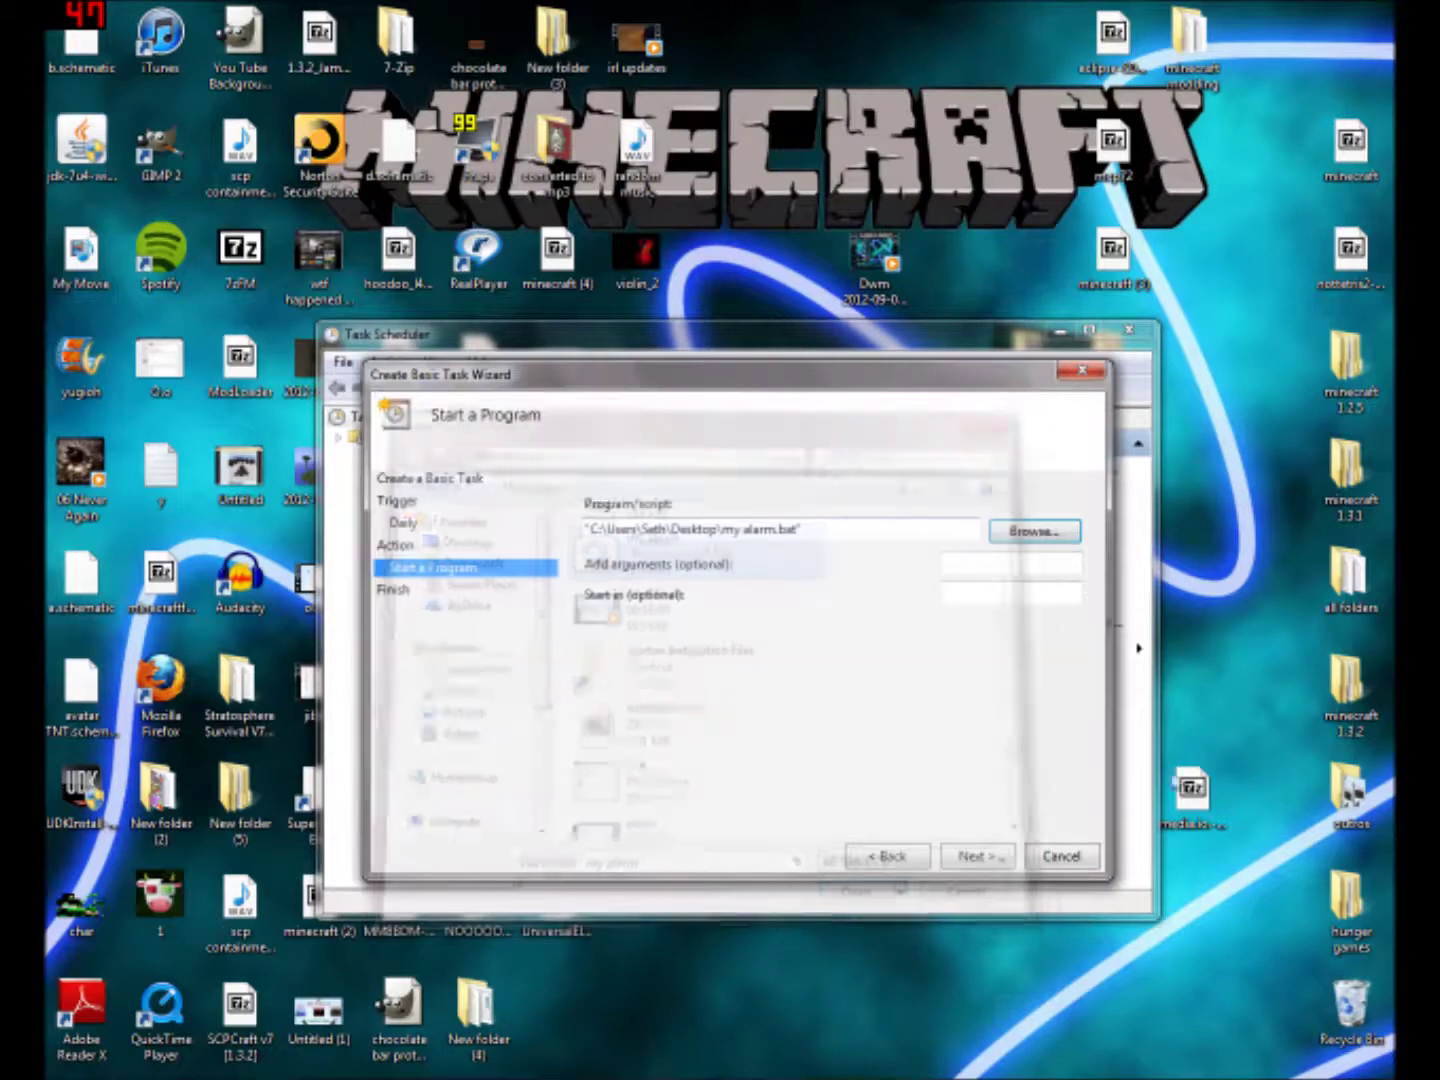
left_click(977, 858)
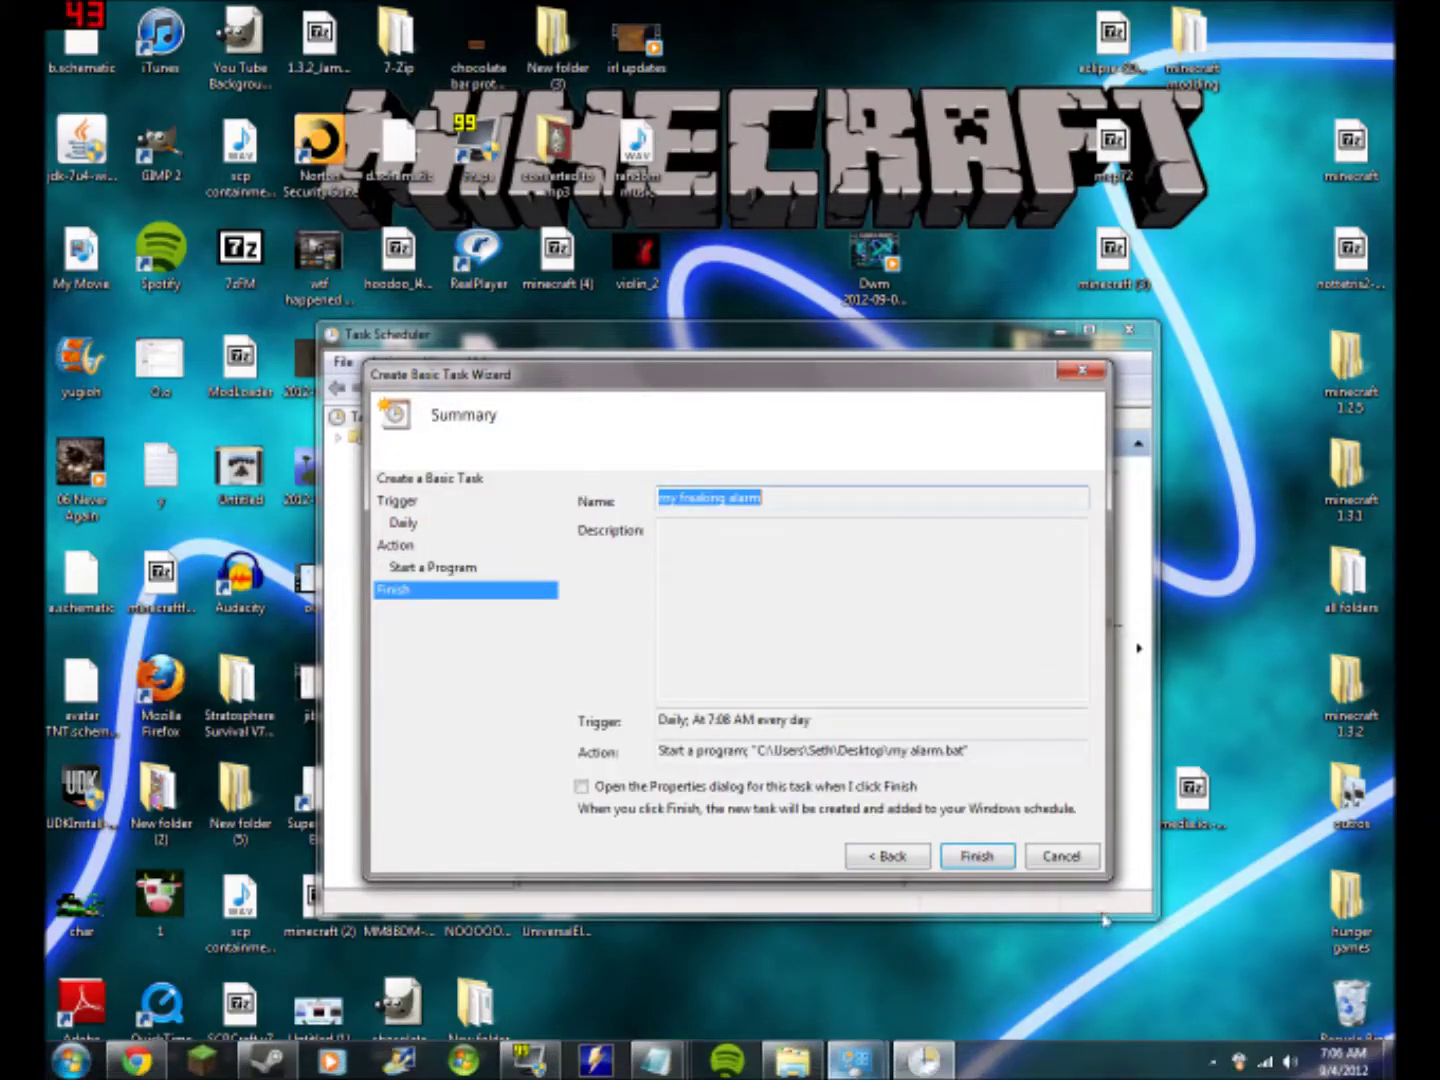
left_click(994, 859)
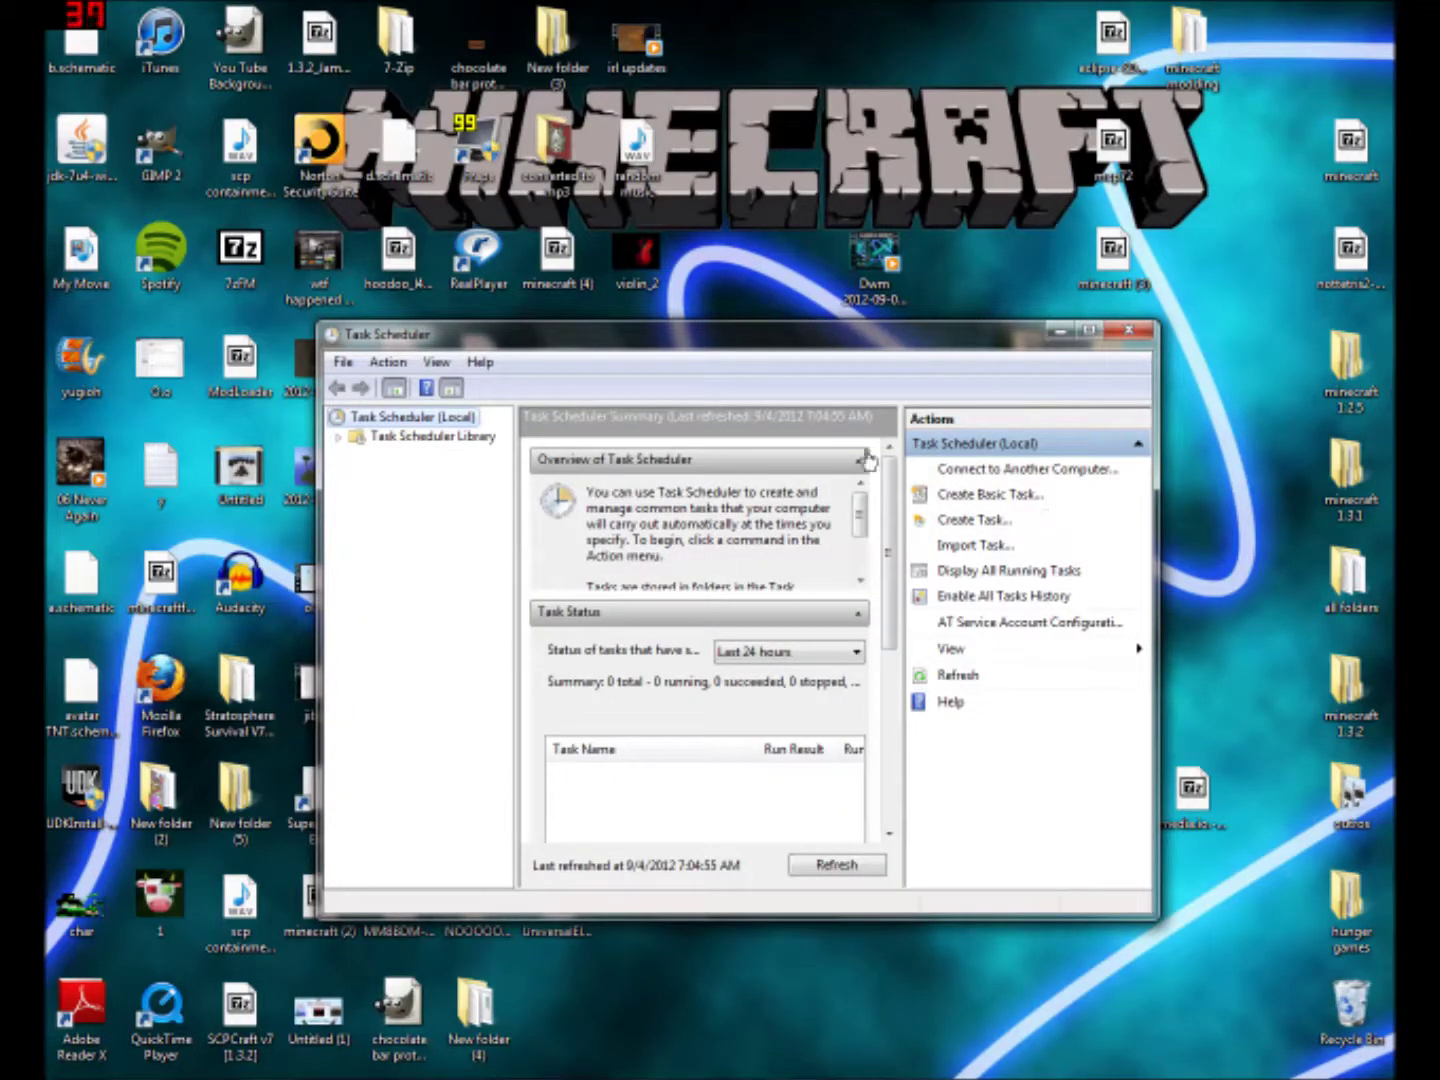
left_click(1060, 333)
Step: Select and reposition the my alarm icon on the desktop
left_click_drag(705, 875, 786, 805)
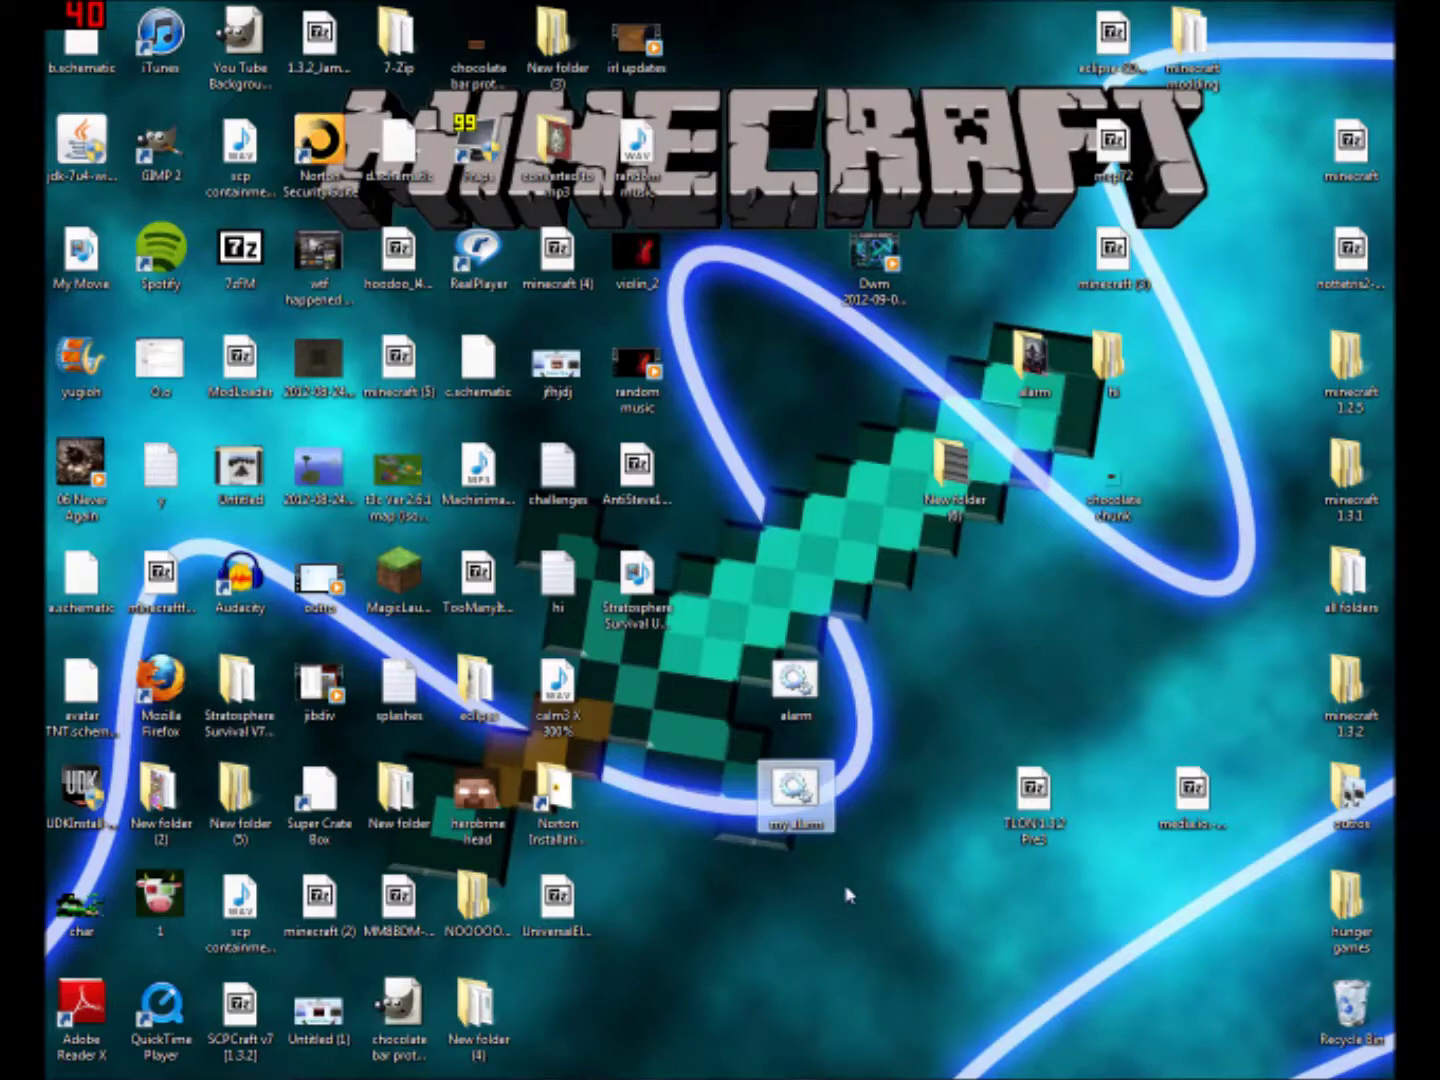
mouse_move(848, 1077)
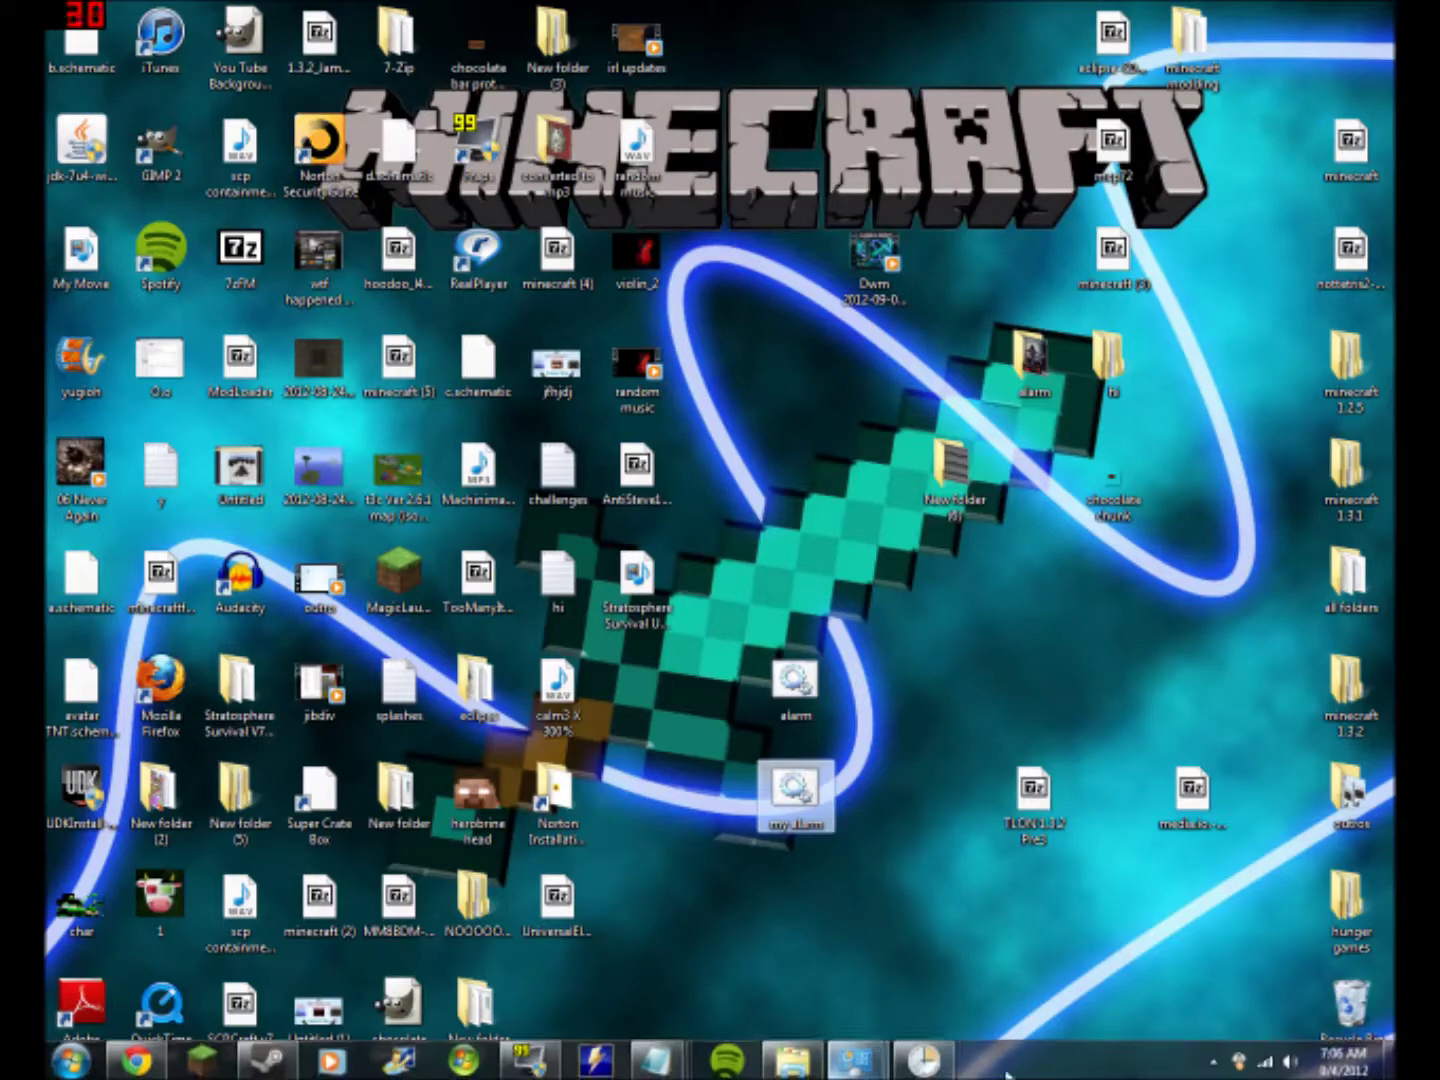
left_click_drag(720, 849, 912, 751)
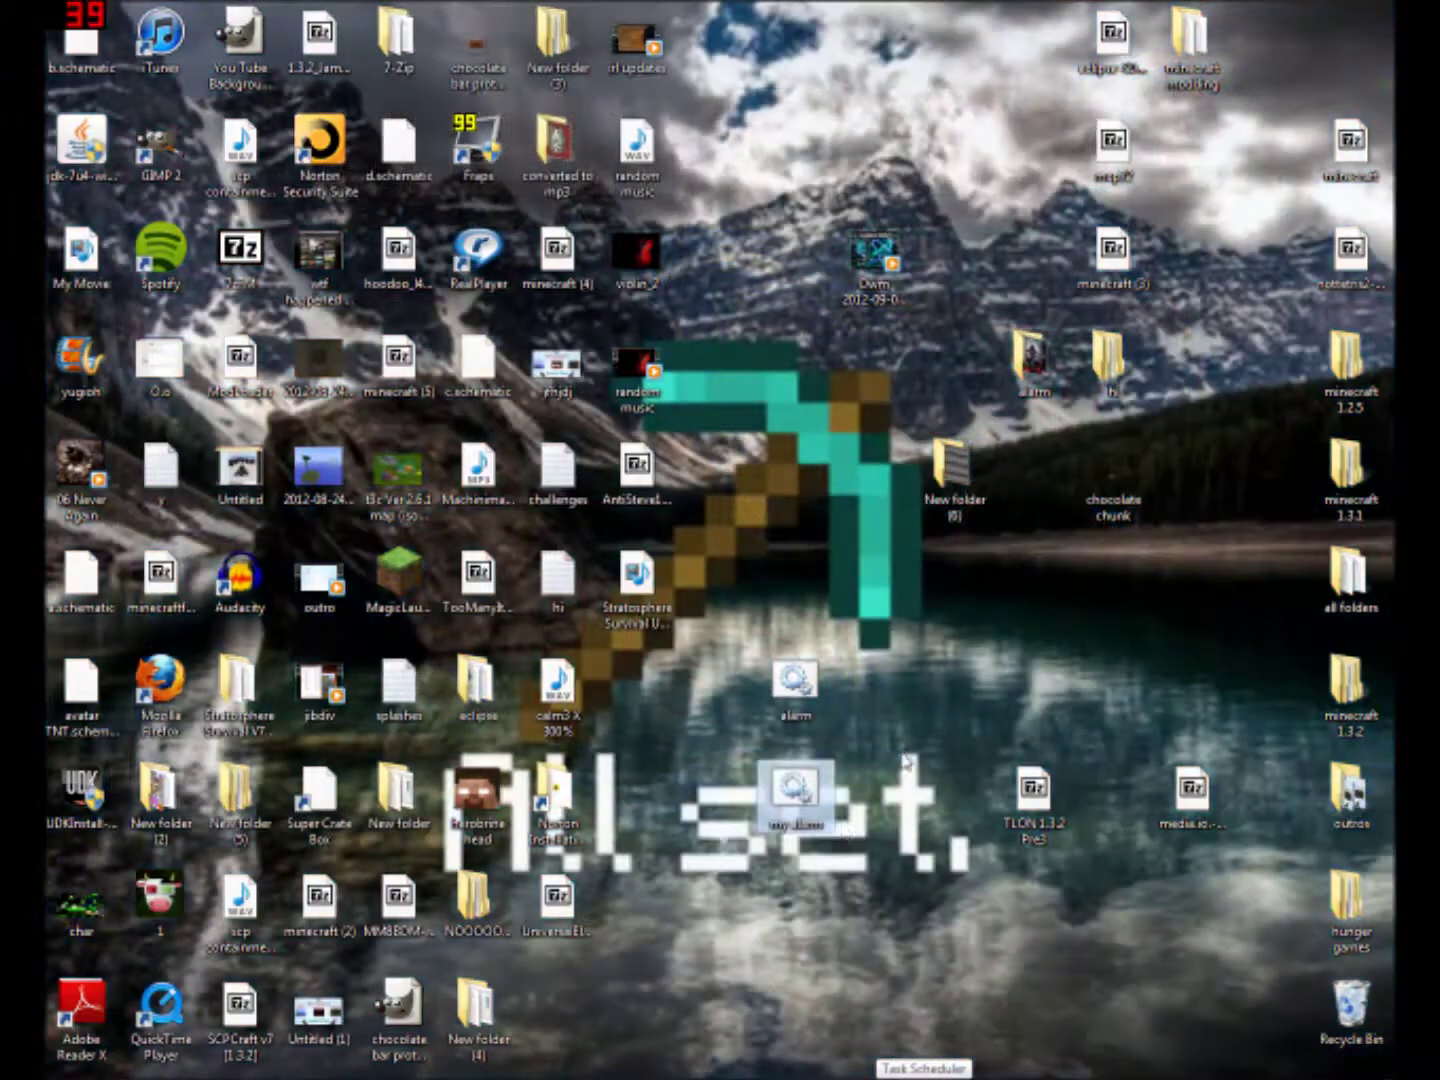
left_click_drag(876, 904, 734, 748)
Step: Watch the taskbar clock until the alarm plays, then close the full-screen Media Player
mouse_move(1098, 1070)
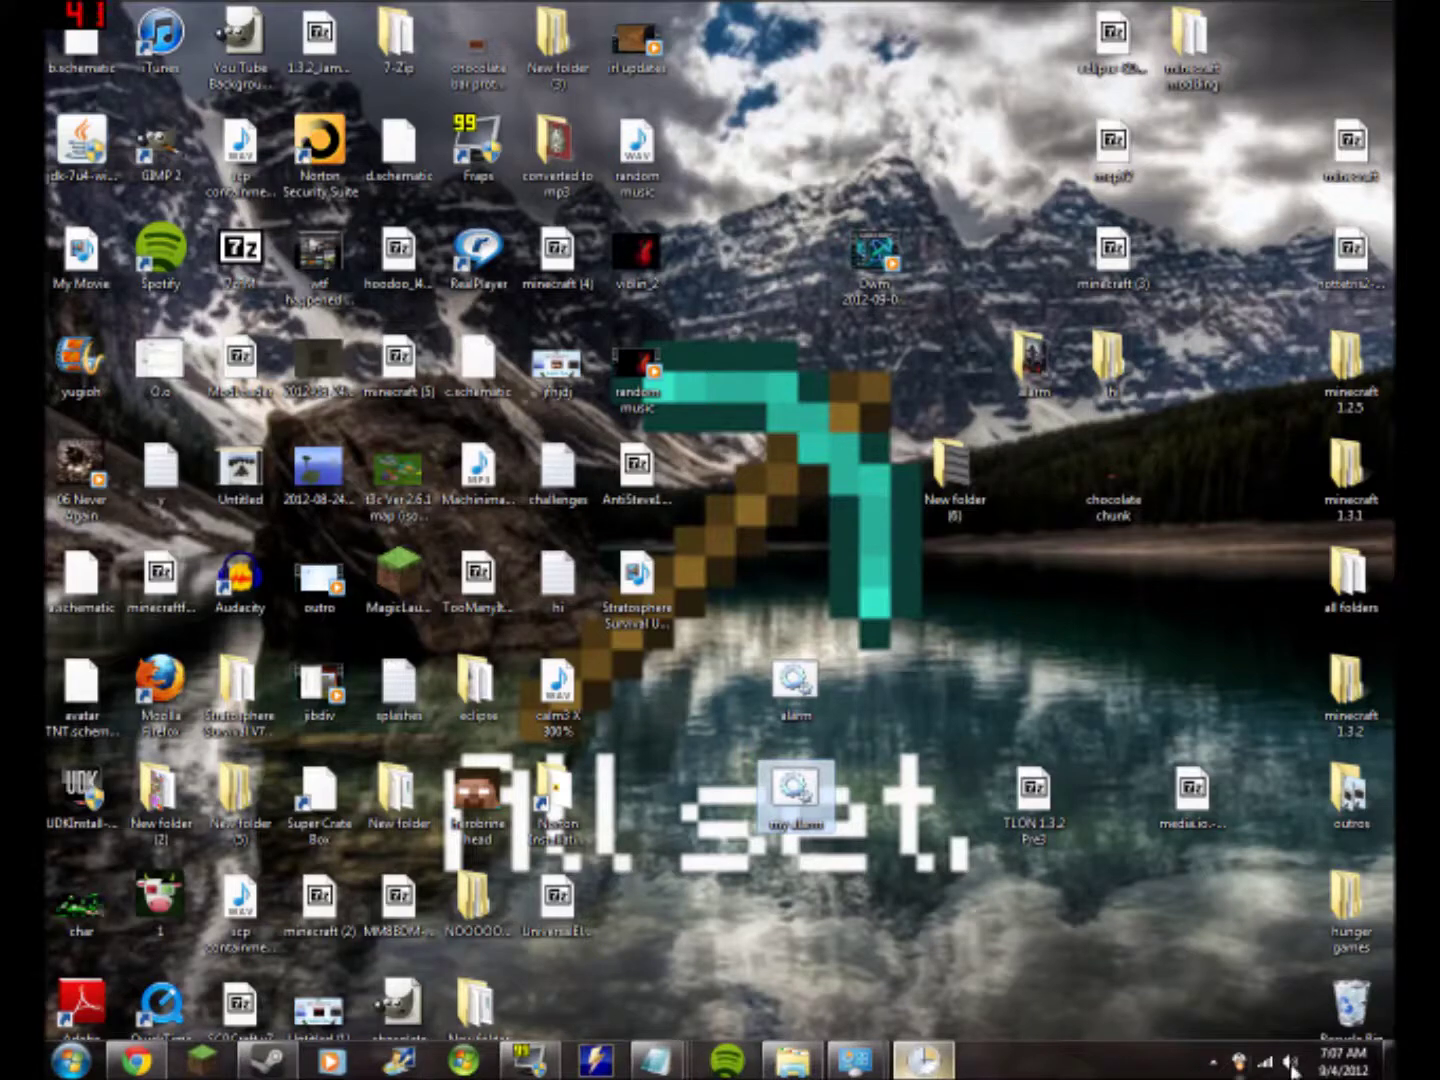
left_click(1344, 1062)
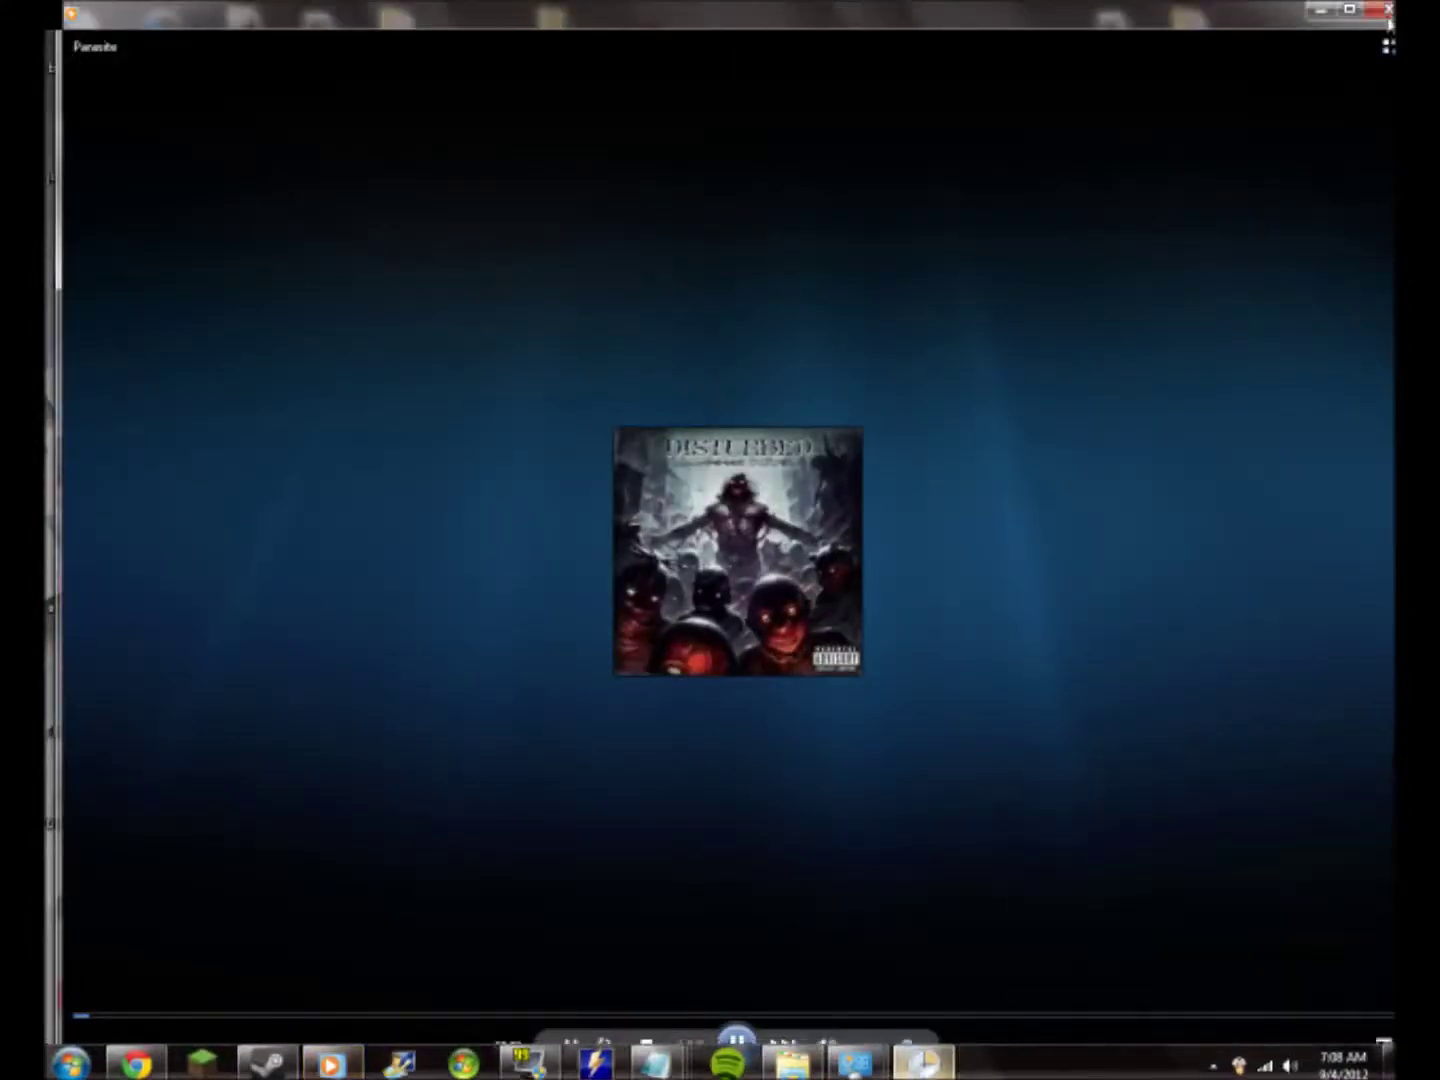
left_click(1390, 14)
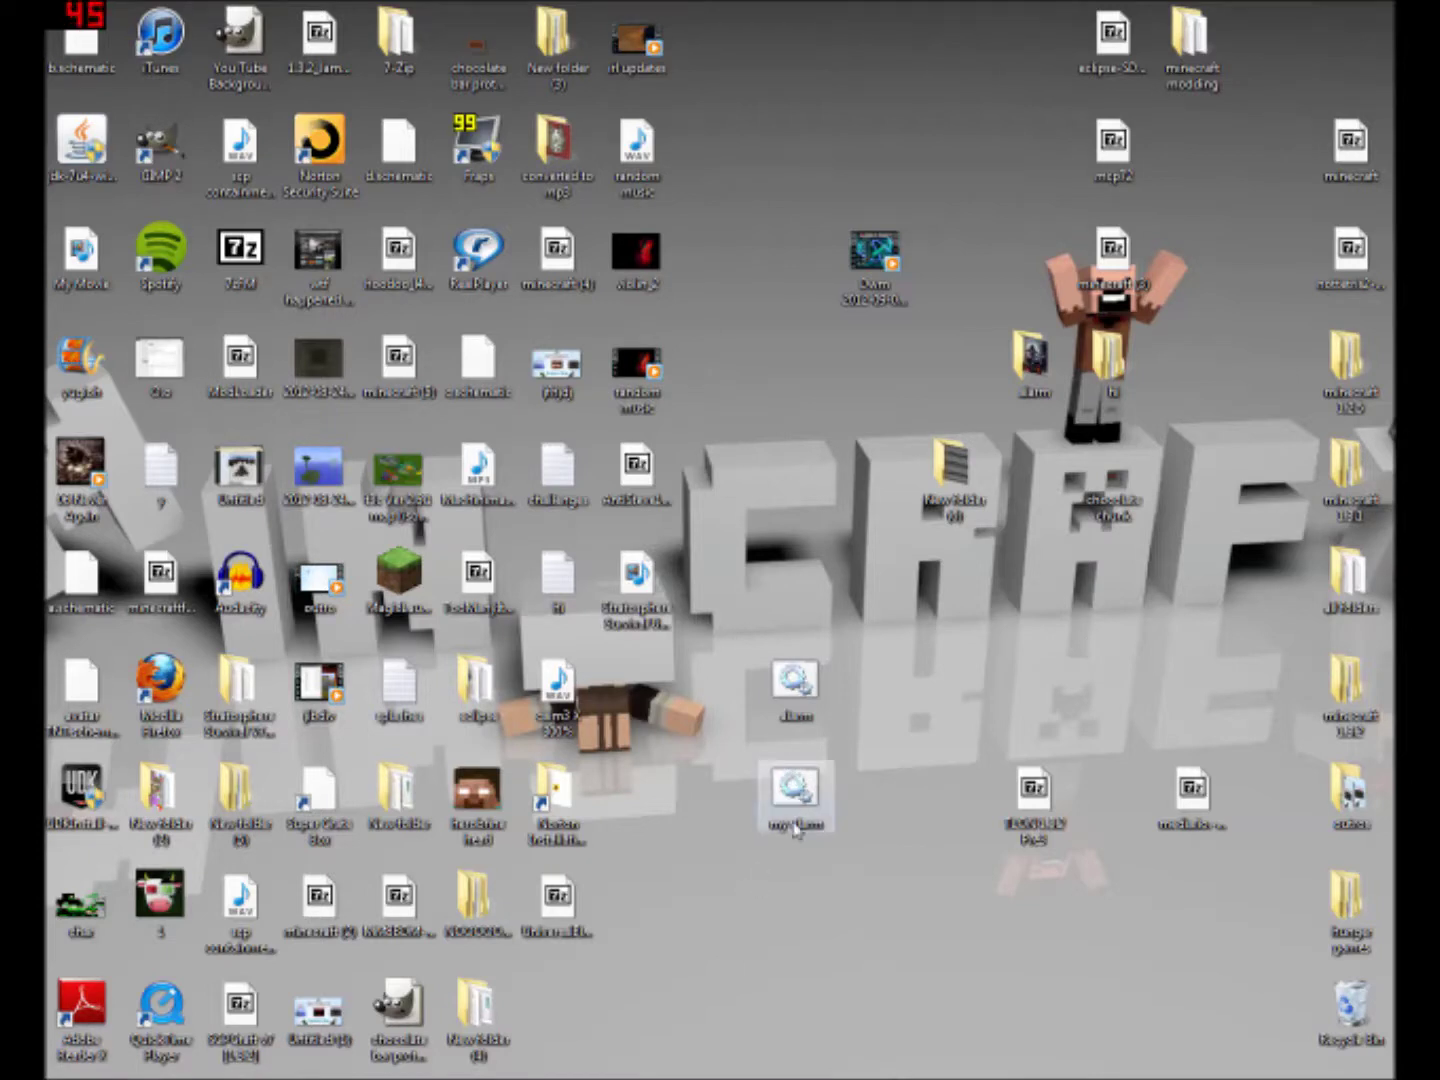
Step: Delete the my alarm batch file to the Recycle Bin
left_click_drag(740, 852, 813, 803)
right_click(793, 790)
left_click(852, 716)
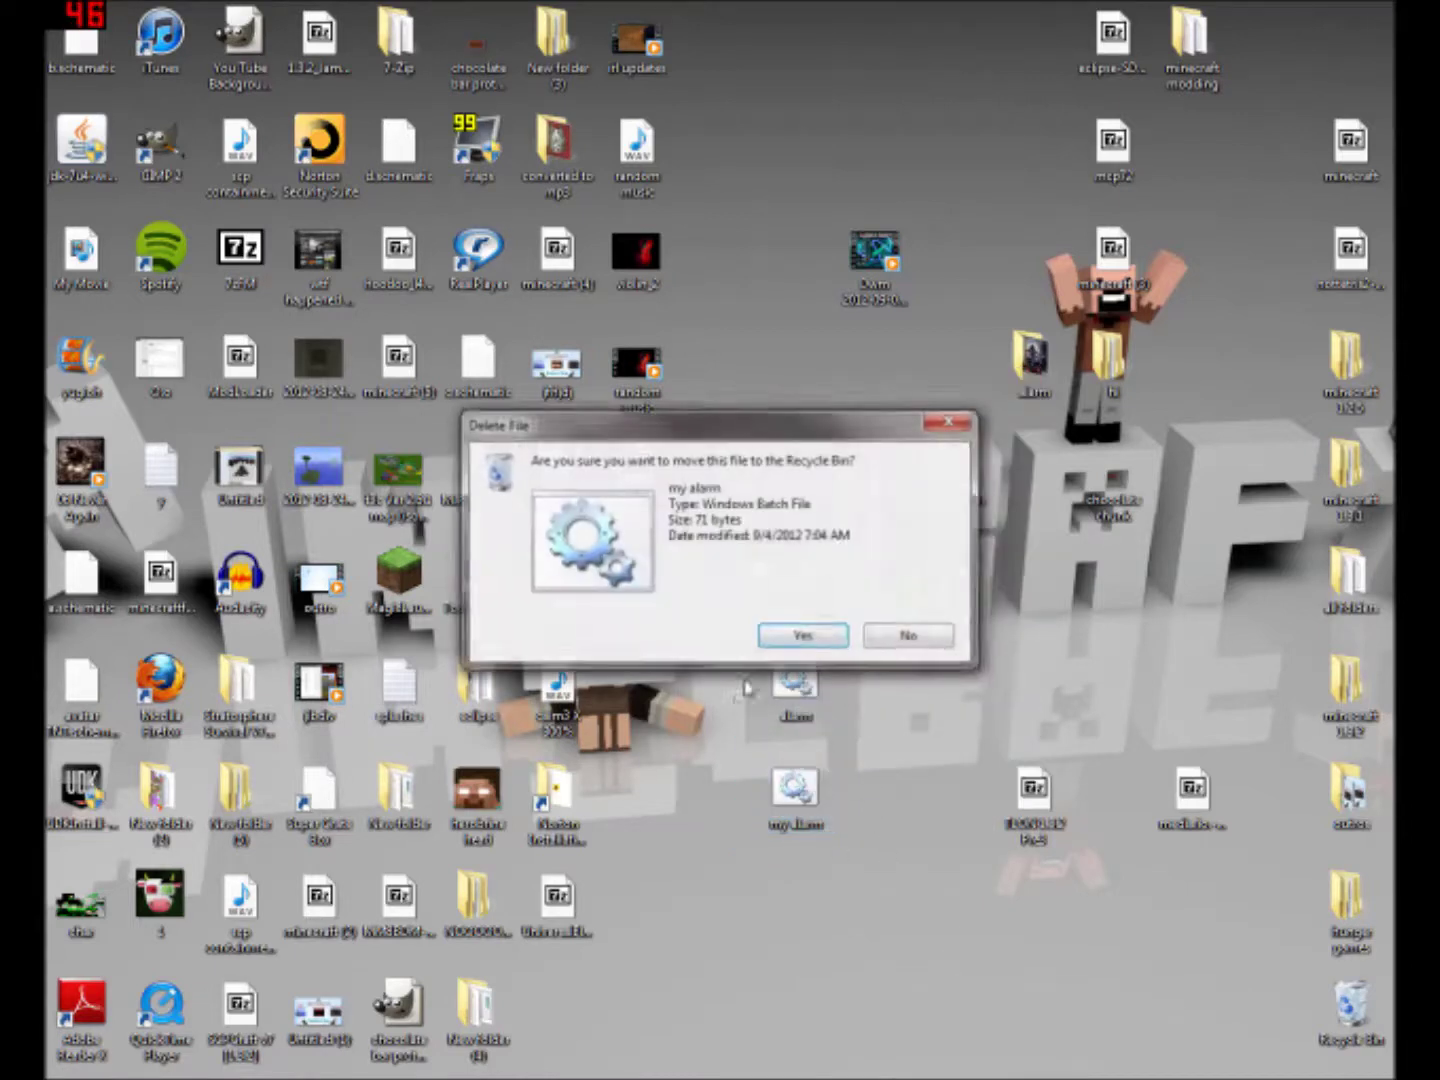
left_click(797, 637)
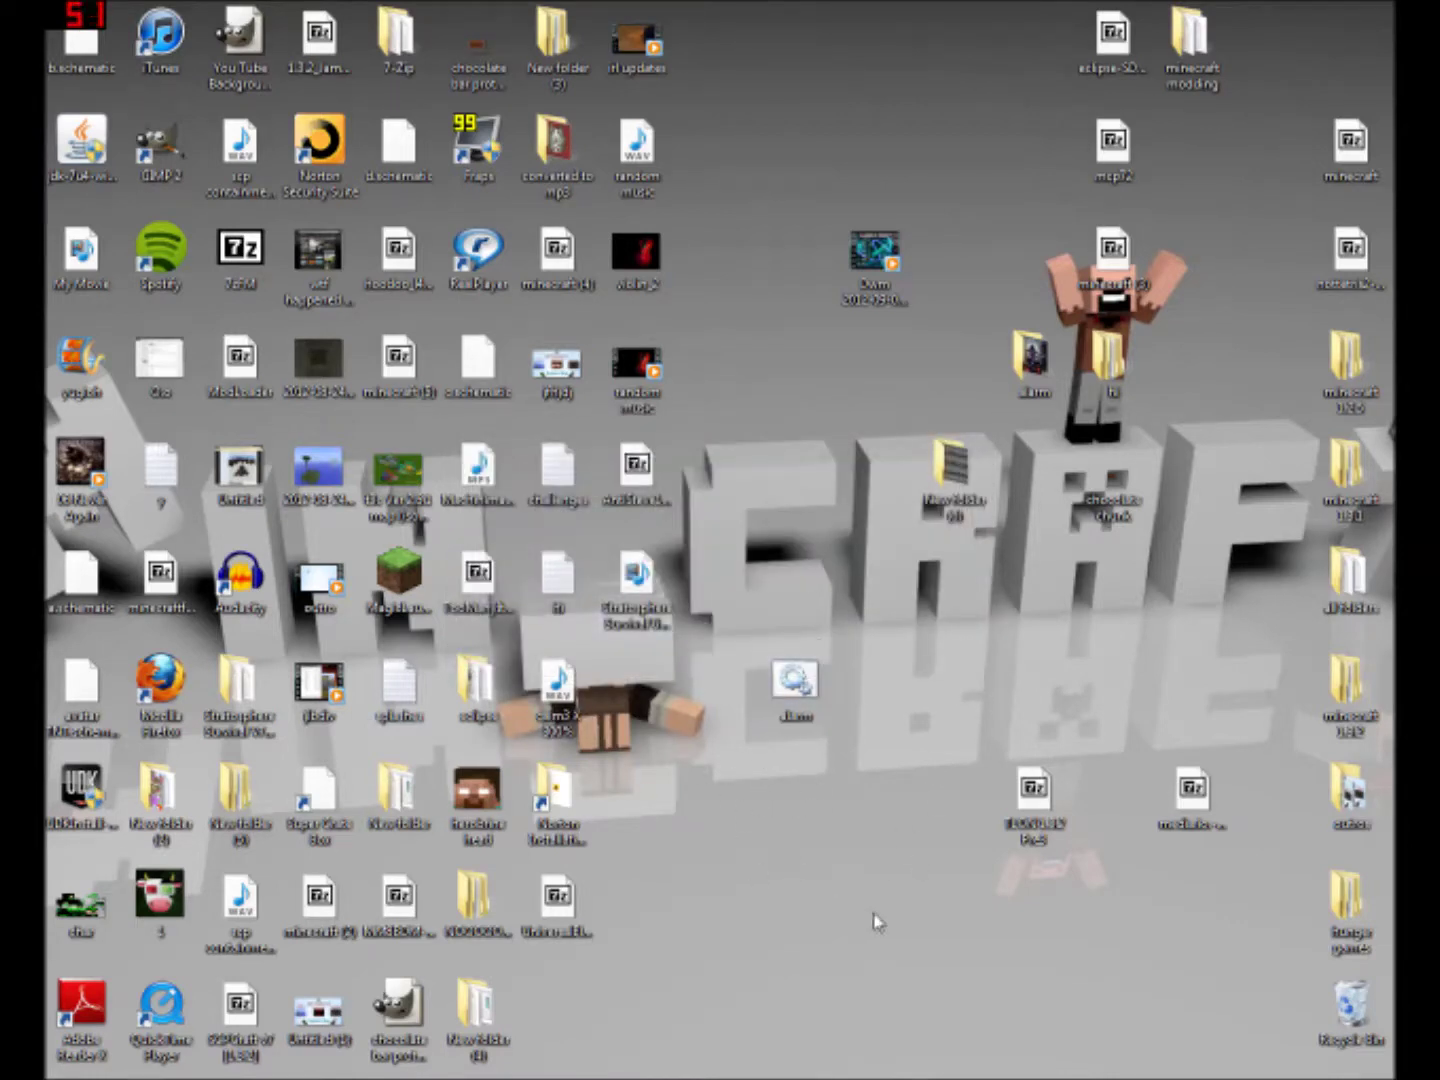
Step: Empty the Recycle Bin, permanently deleting its three items
right_click(1340, 1015)
left_click(1284, 895)
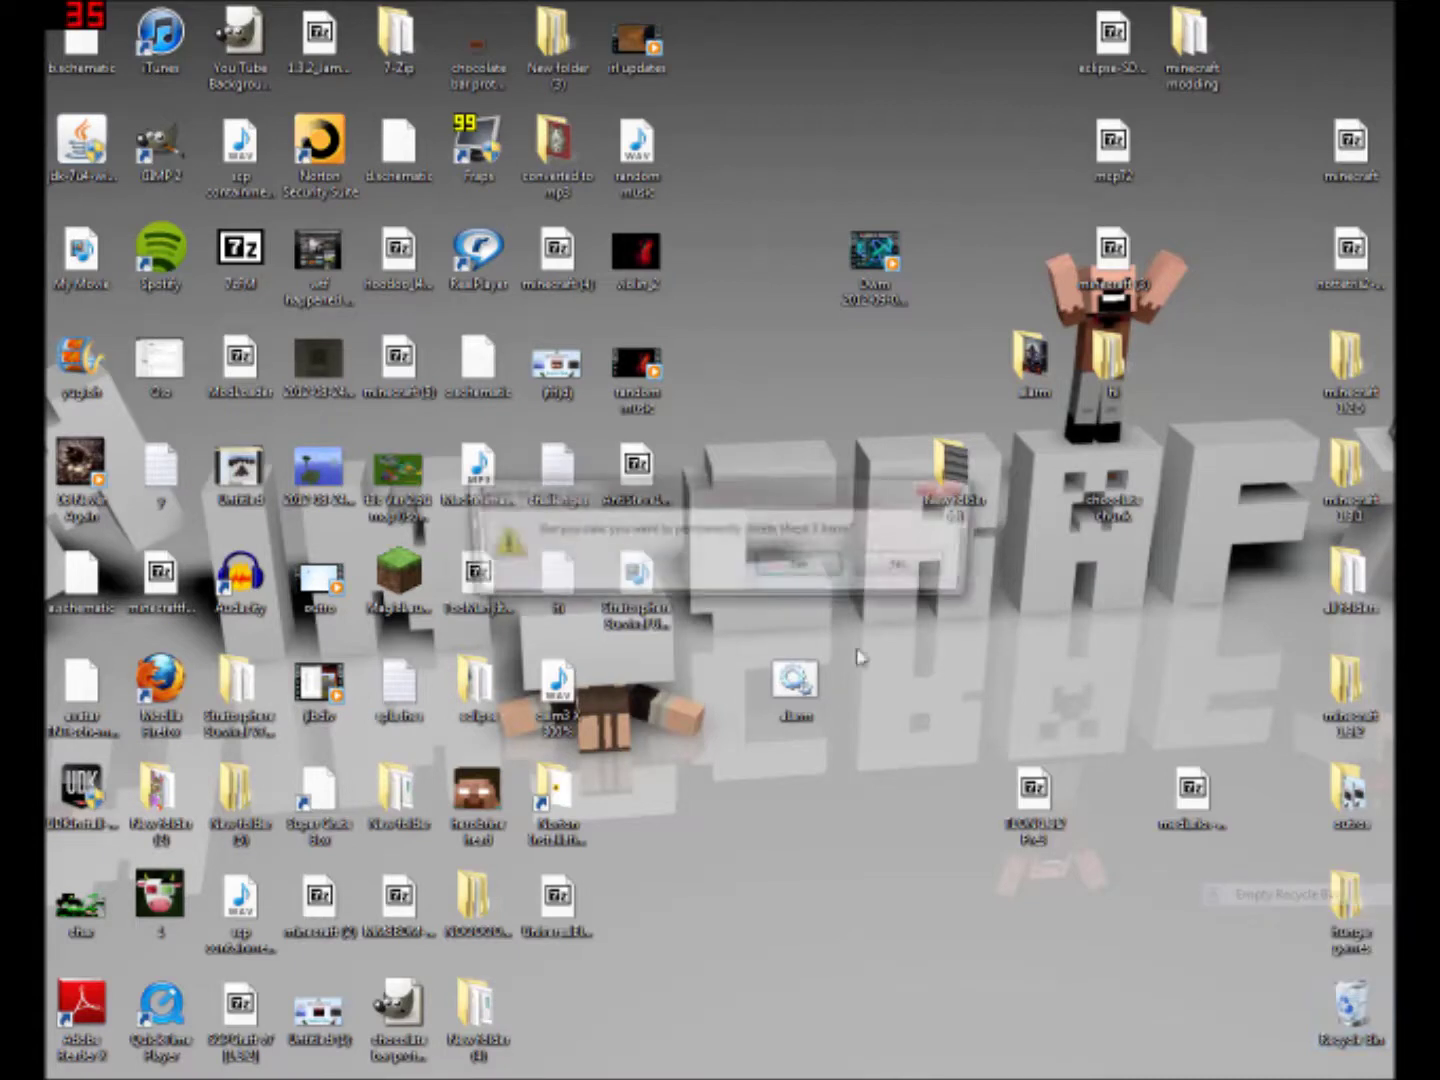
left_click(803, 567)
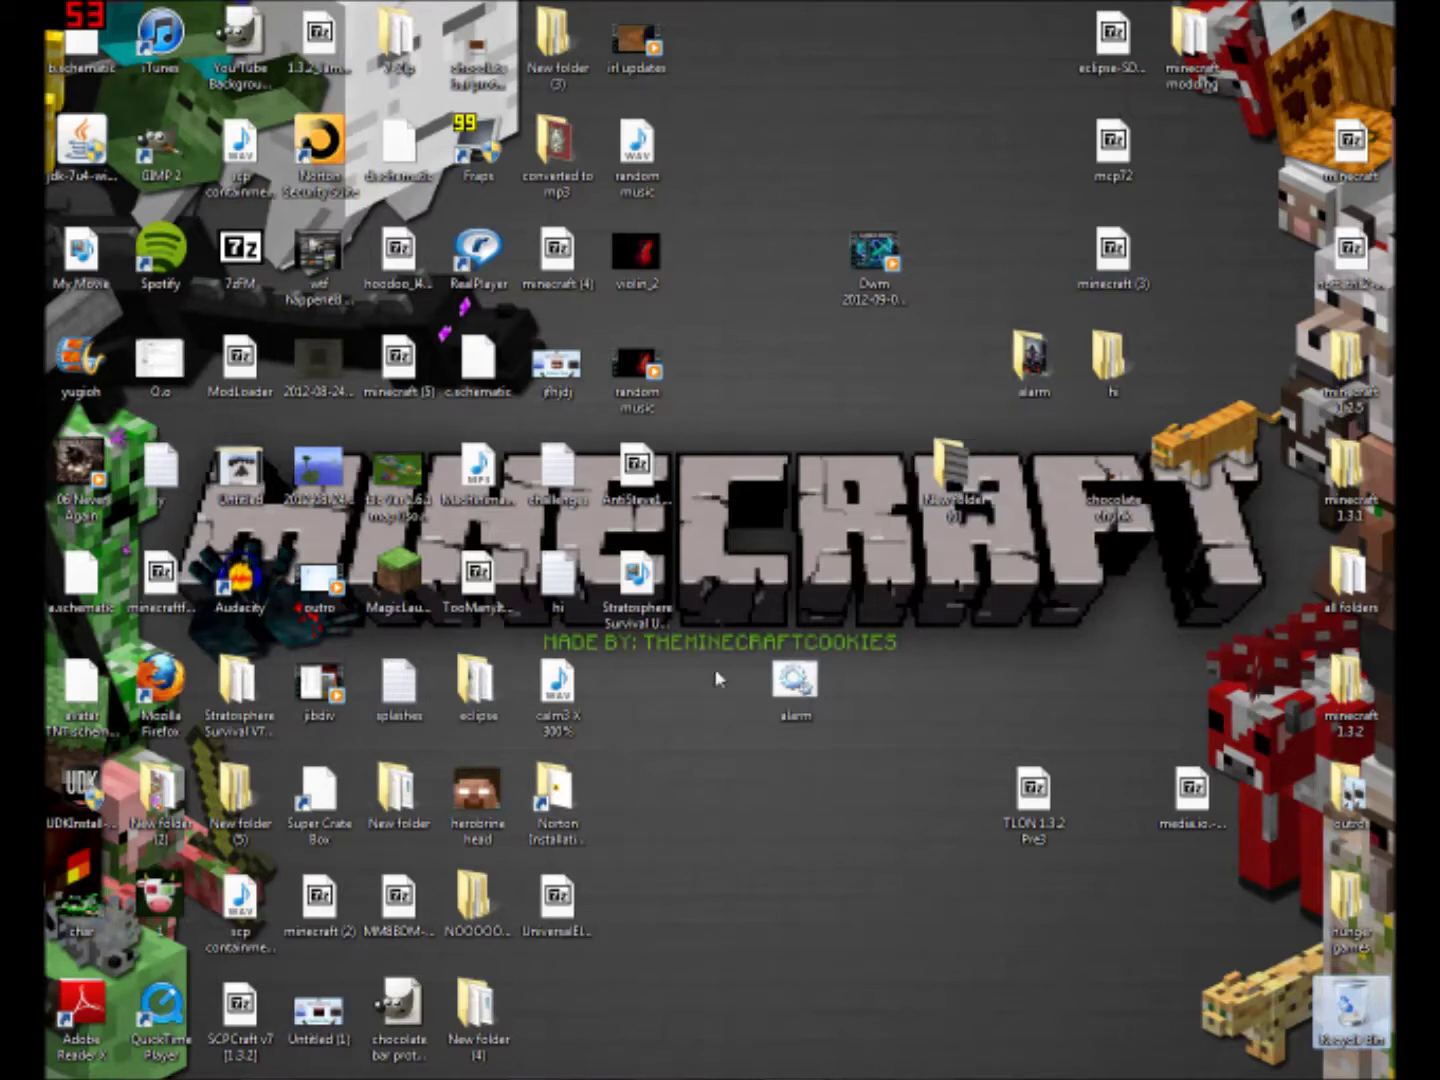
Step: Edit the alarm batch file in Notepad, review its folder path and mp3 line, and lower the window
right_click(777, 671)
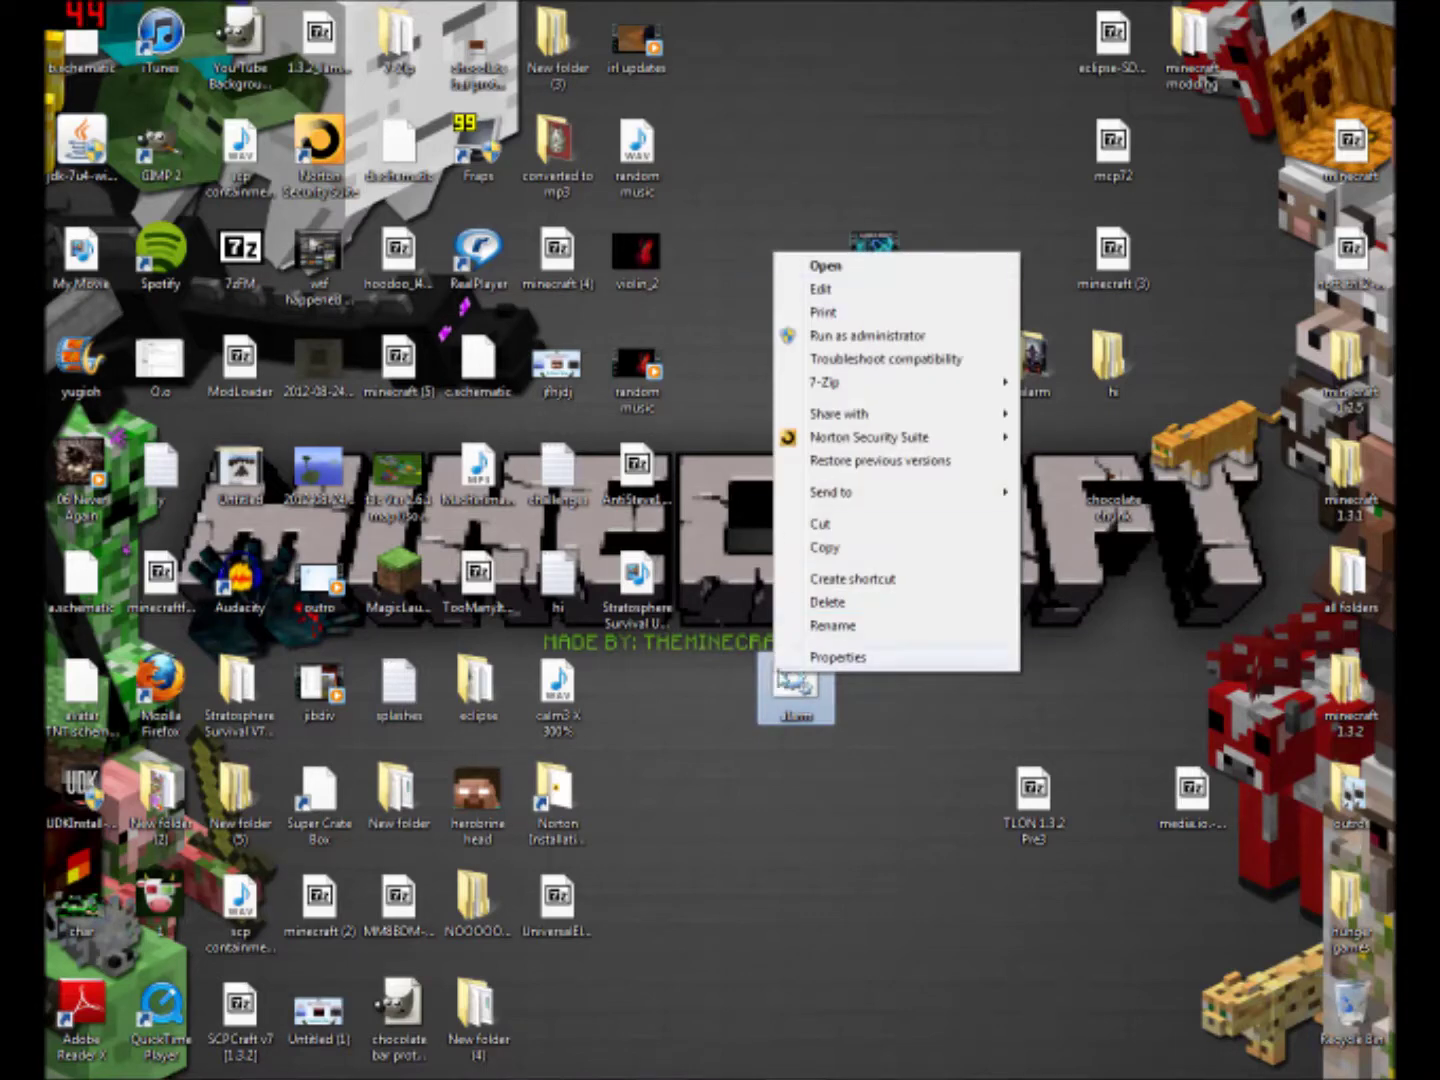
left_click(894, 288)
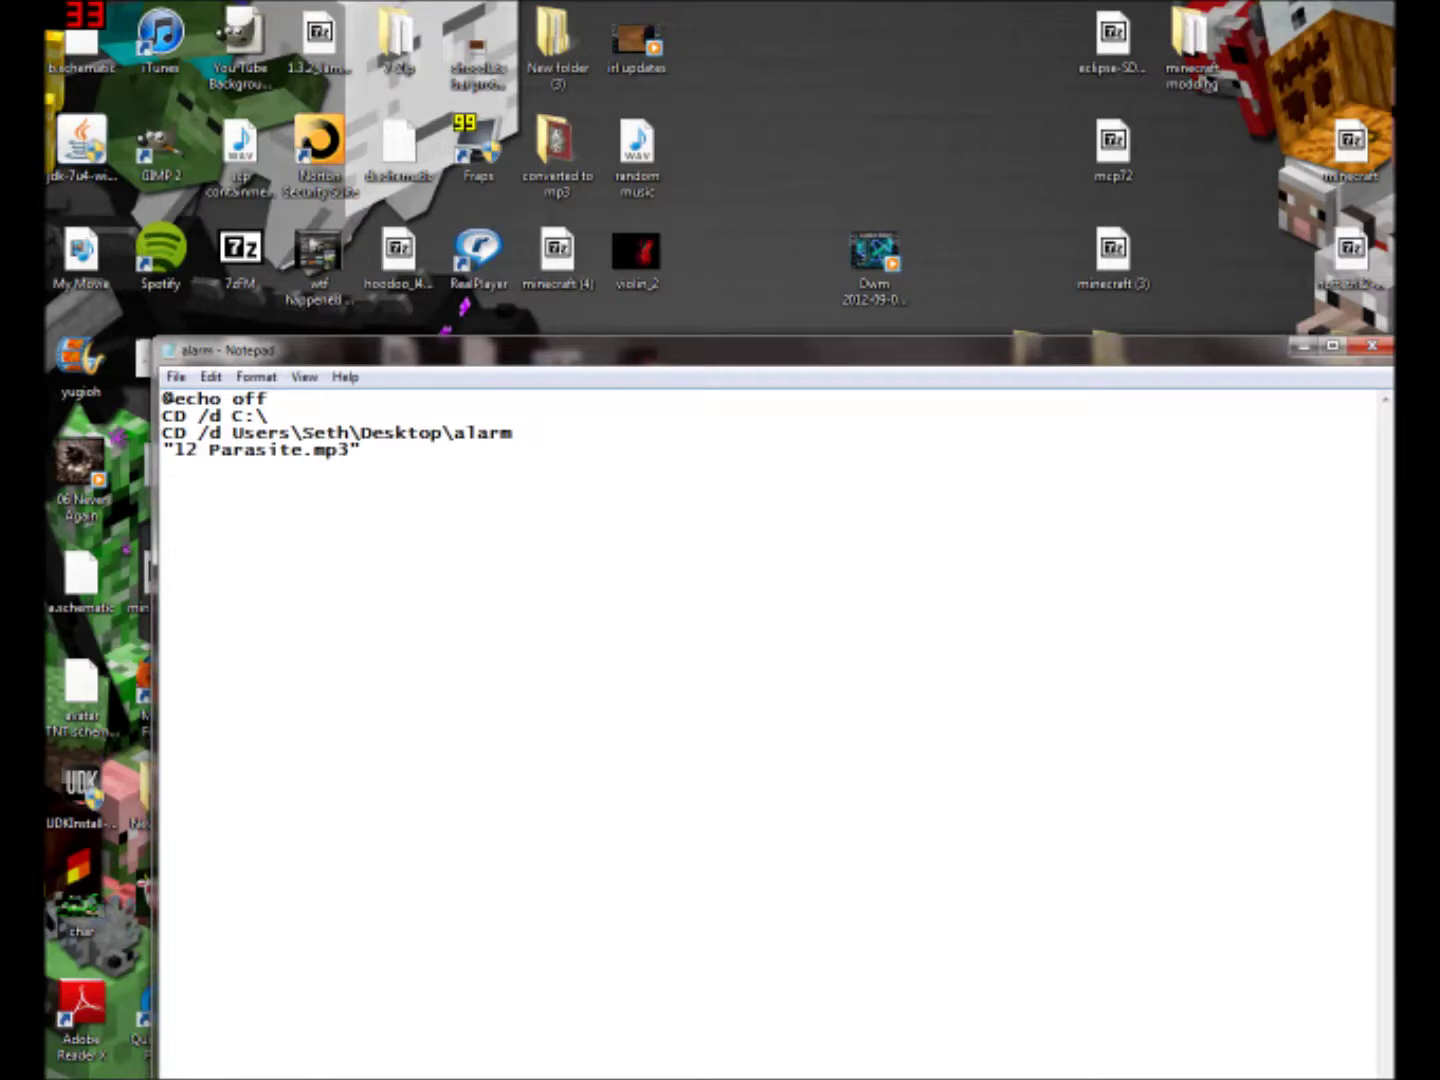
left_click_drag(231, 432, 361, 450)
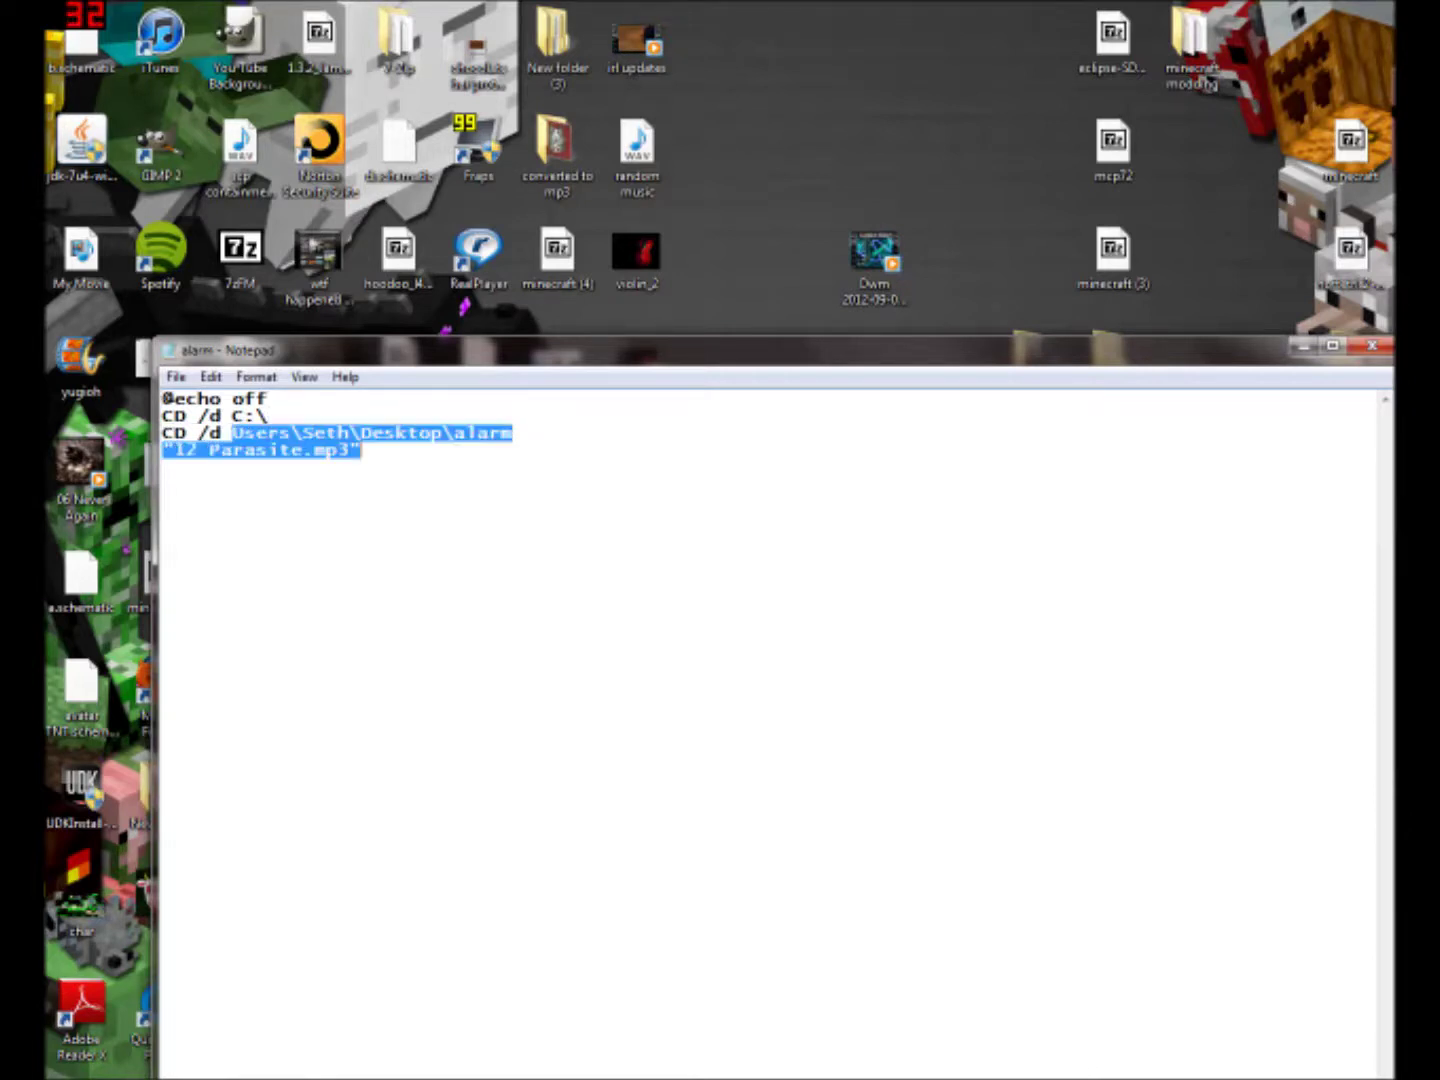
left_click(361, 450)
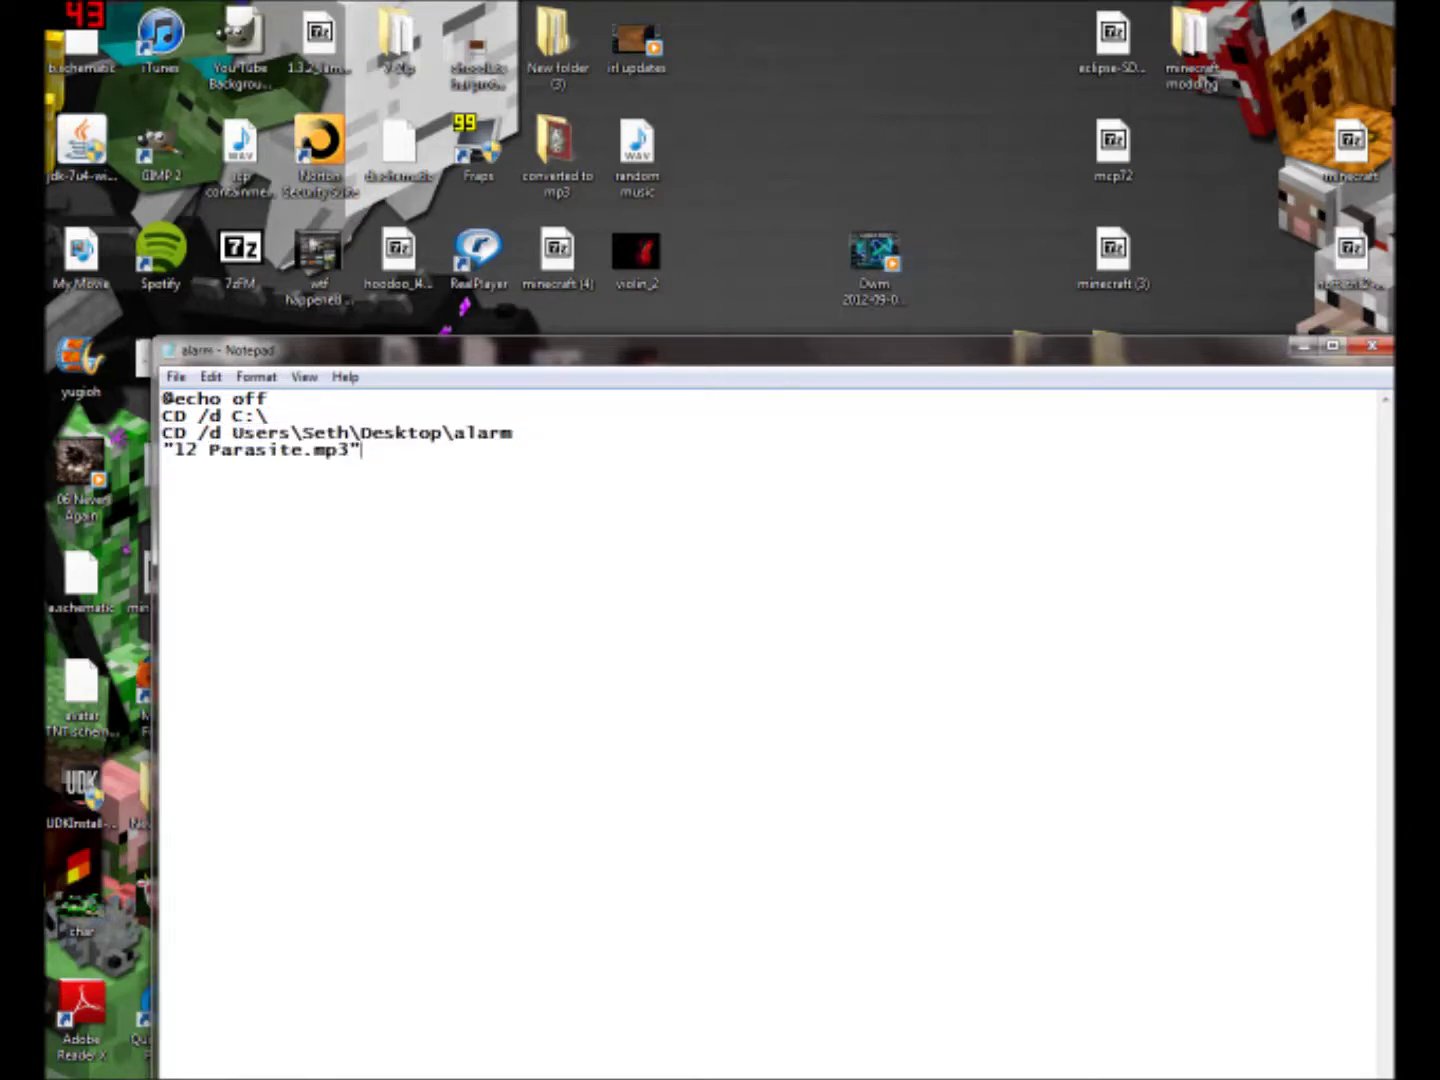
left_click_drag(1006, 358, 986, 450)
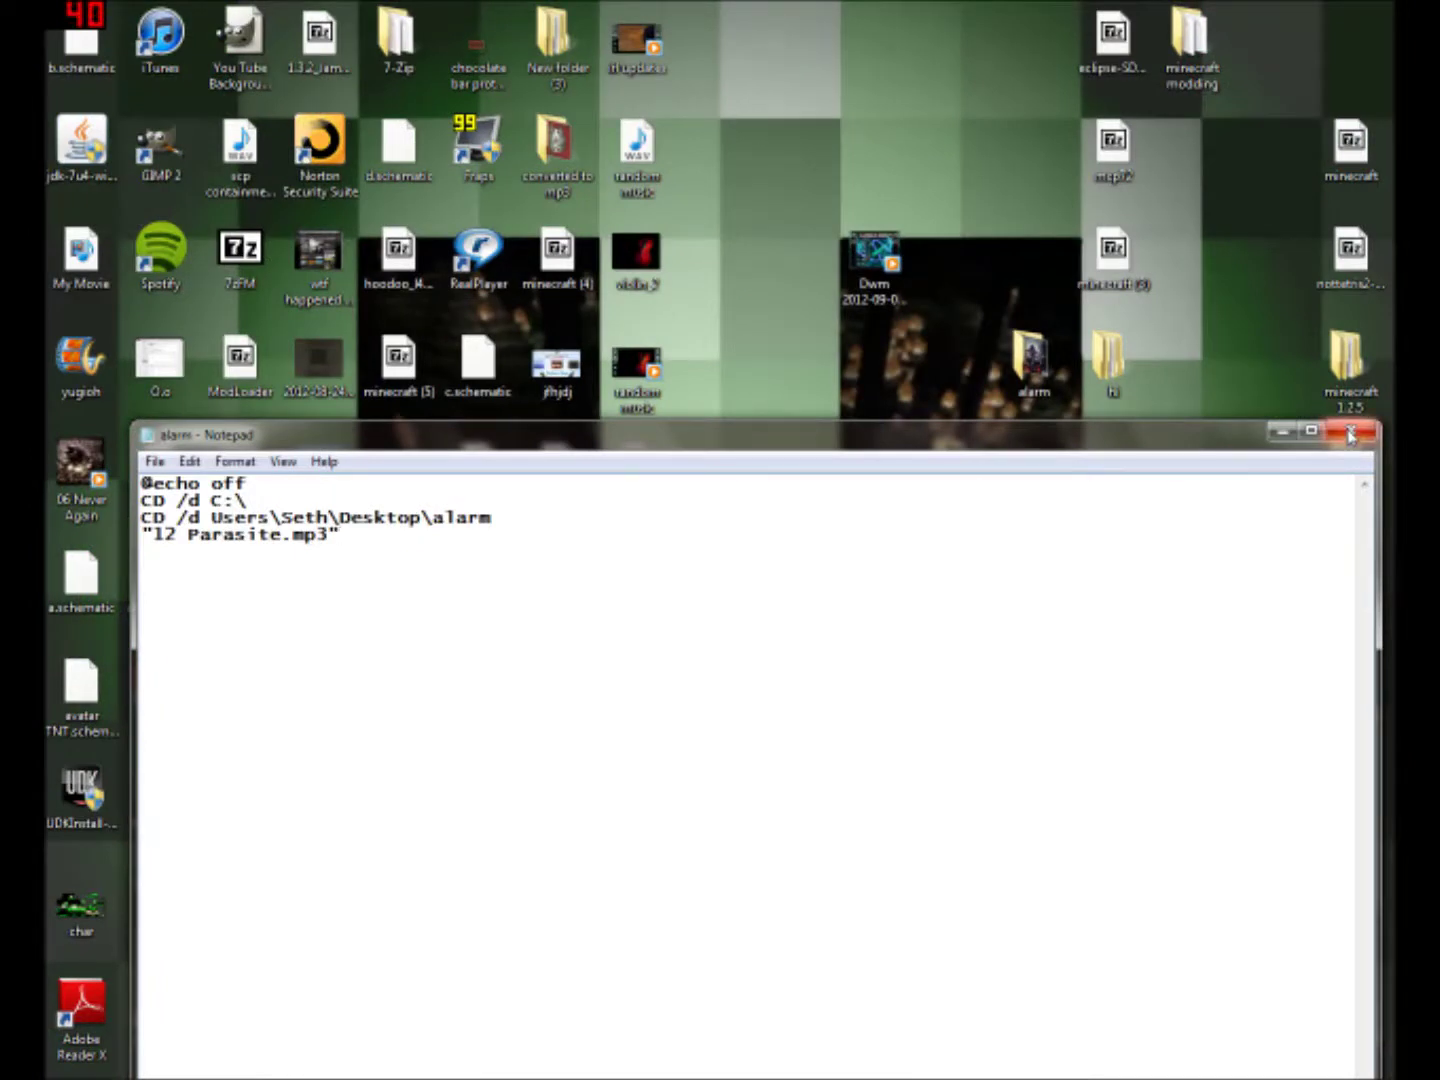
type("++")
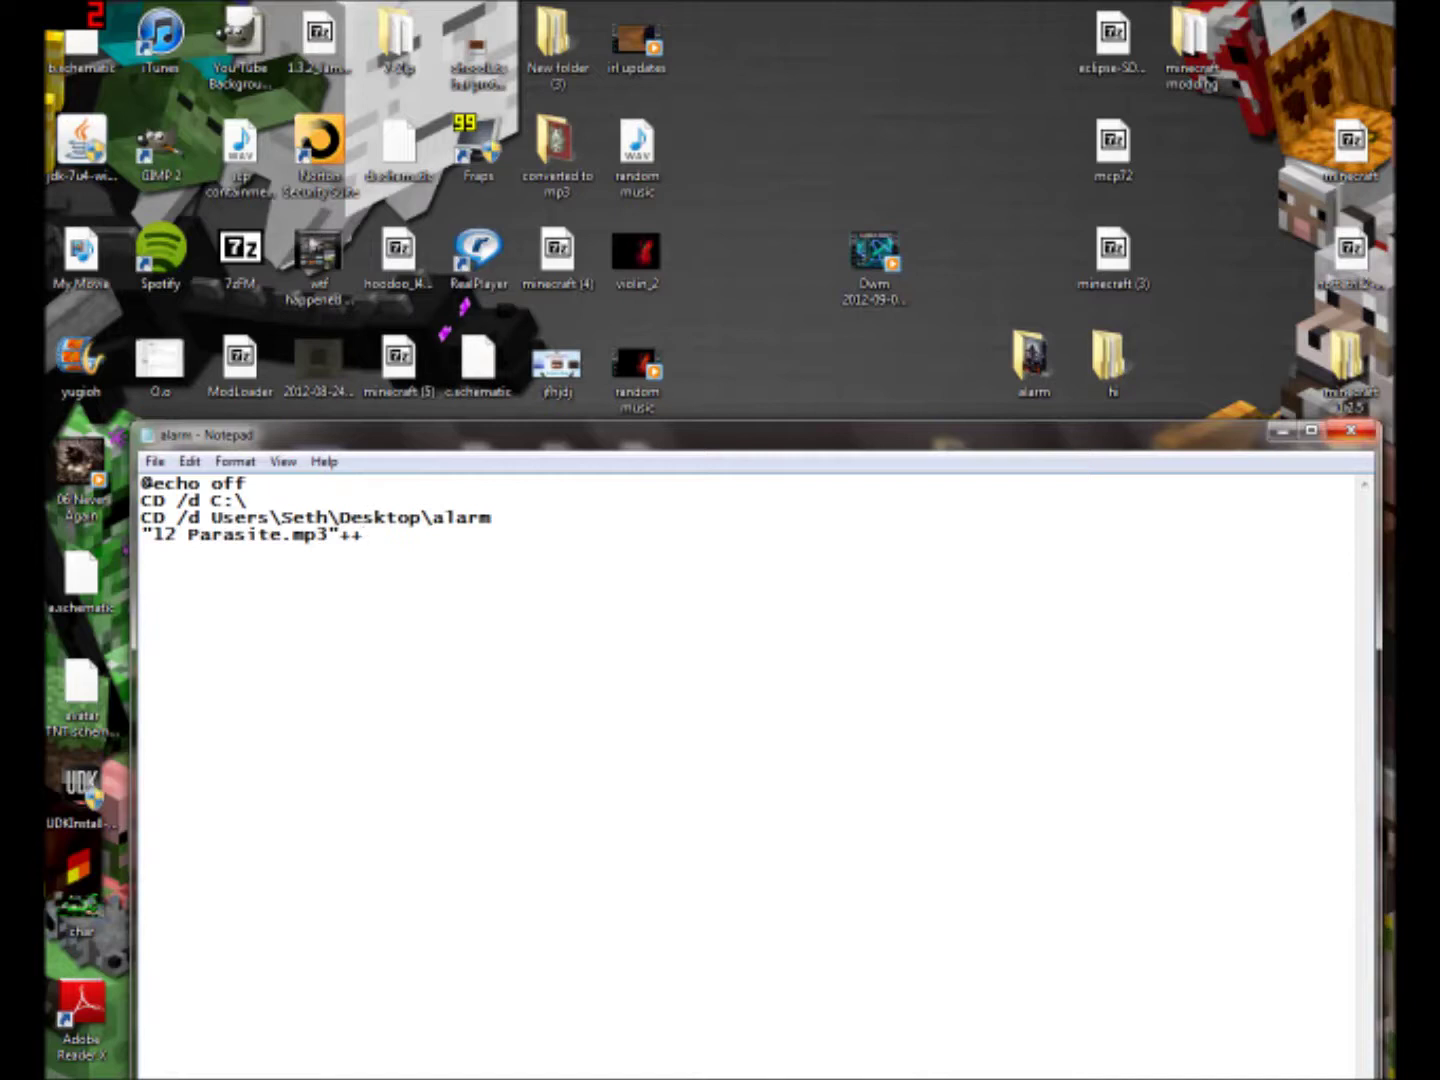
key("BackSpace")
key("BackSpace")
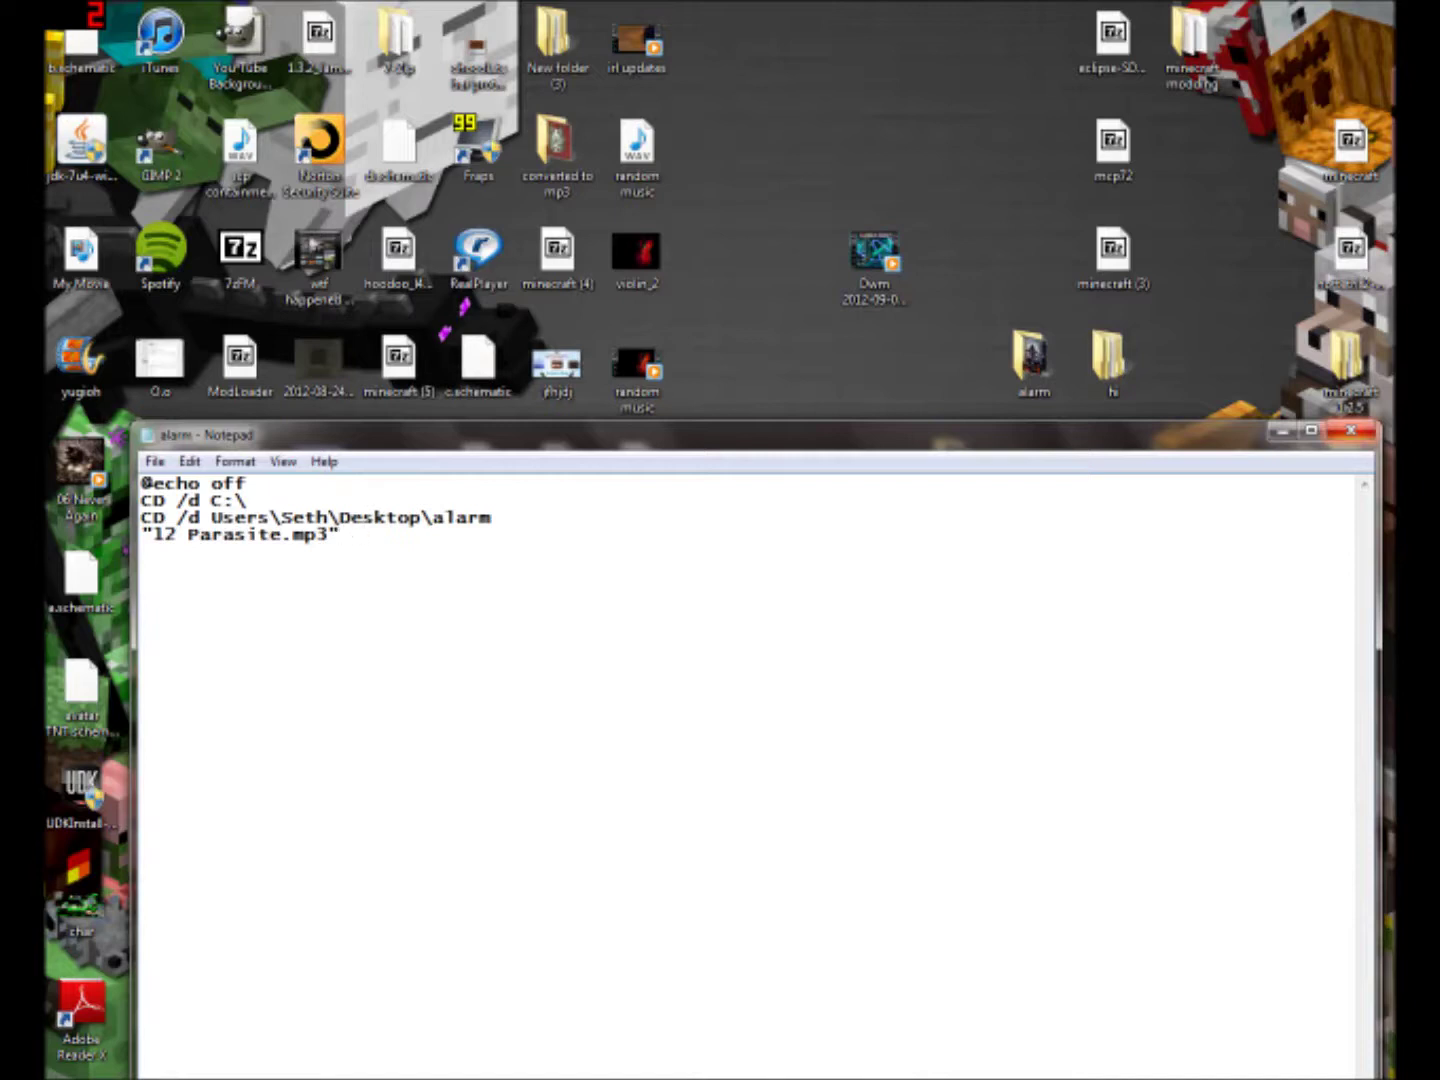